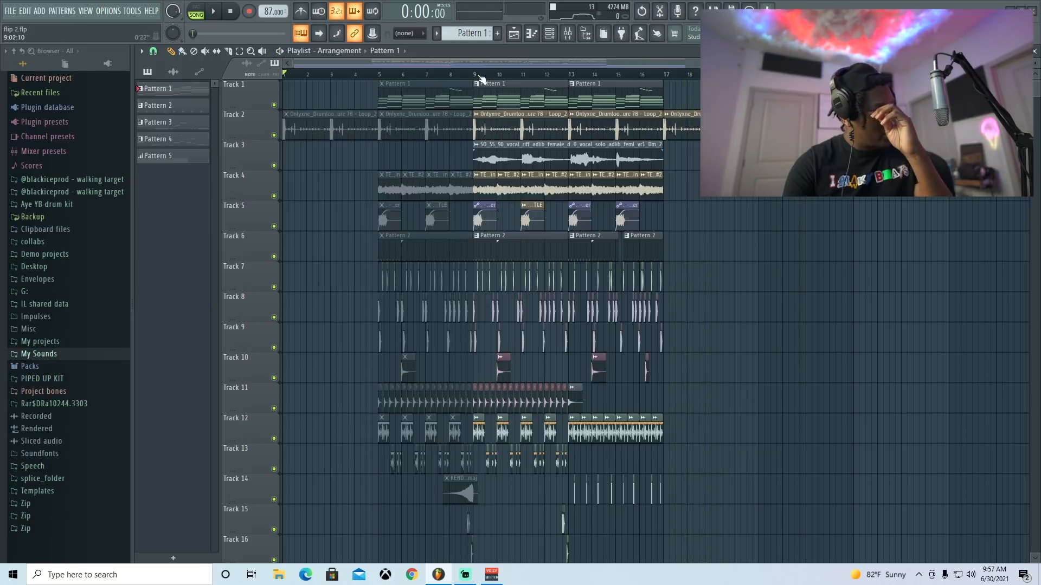
- Switch playback to pattern mode and view the Keyscape instrument used in Pattern 1, closing its window when done
{"action": "left_click", "coordinate": [196, 11]}
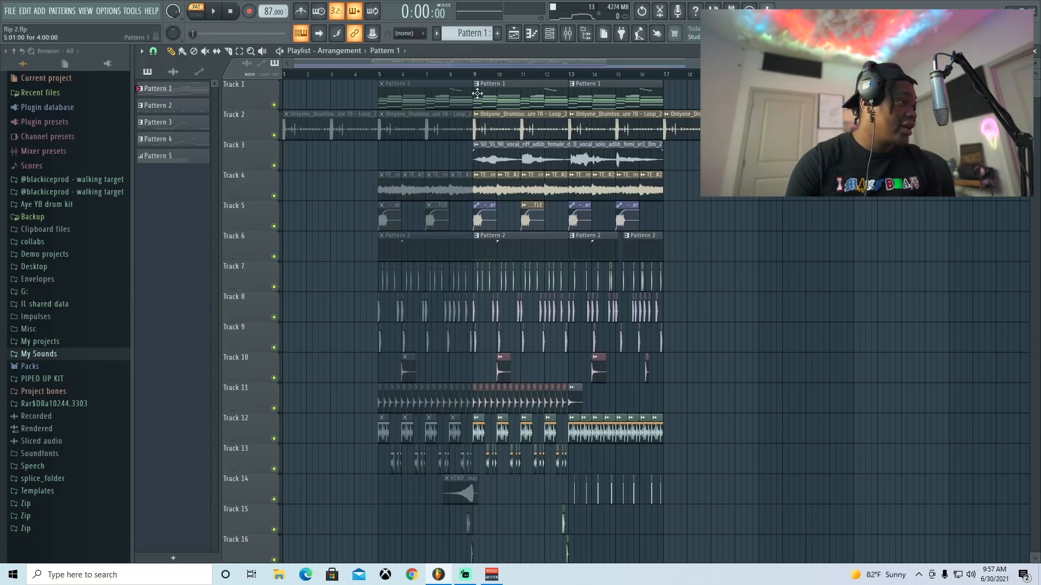
{"action": "double_click", "coordinate": [521, 98]}
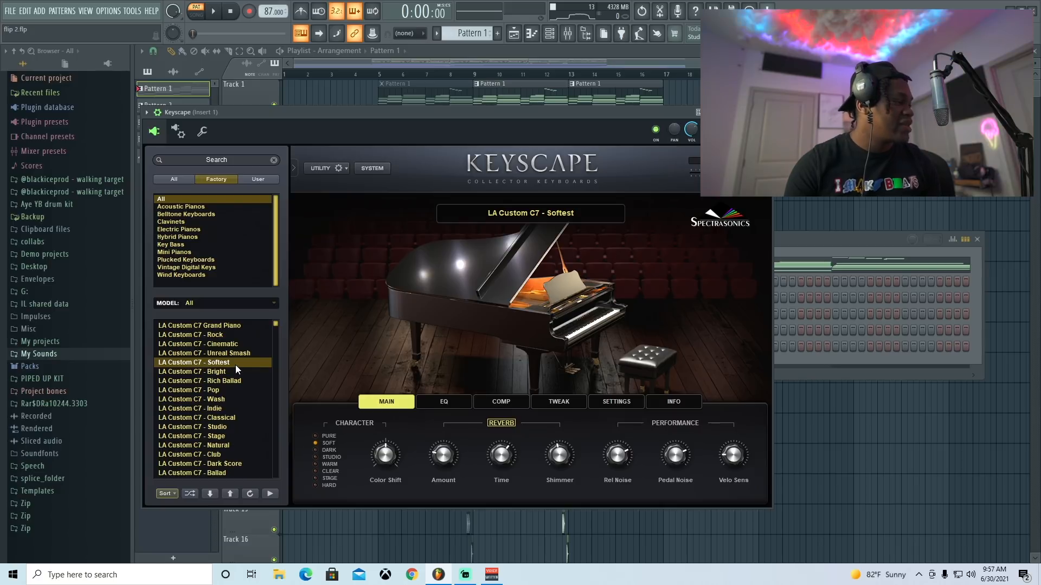
{"action": "key", "text": "Escape"}
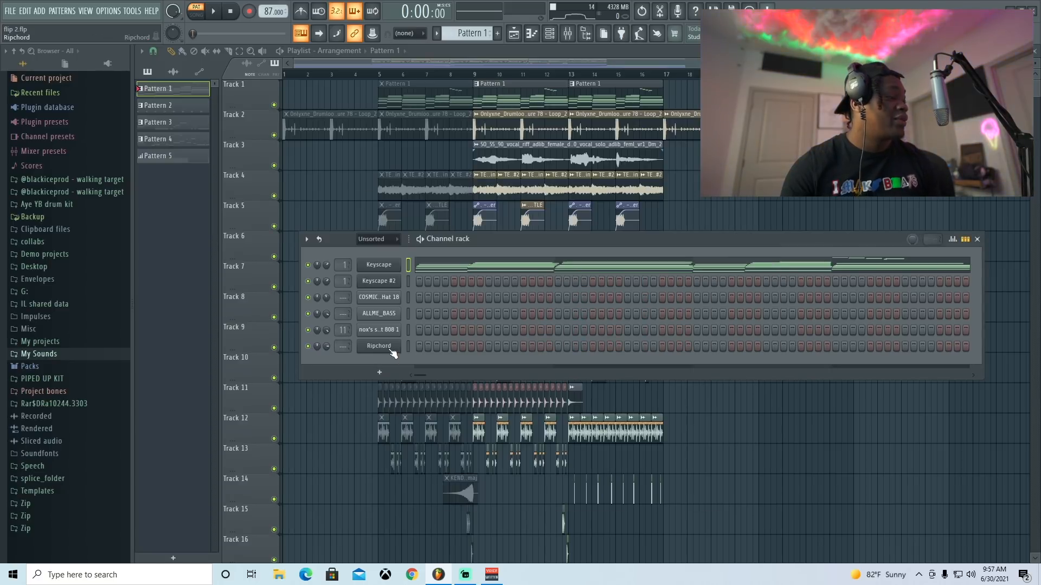
- Open Ripchord from the channel rack and load its Prisms™ 3 ~ E or Dbm (SoulR&B) preset
{"action": "left_click", "coordinate": [378, 346]}
{"action": "left_click_drag", "start_coordinate": [529, 194], "coordinate": [355, 194]}
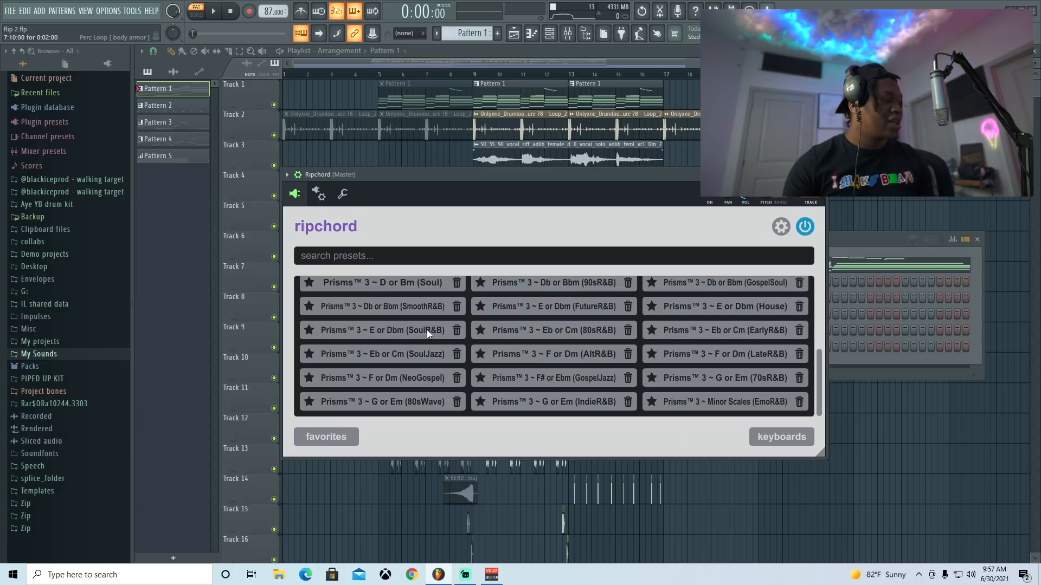
{"action": "left_click", "coordinate": [422, 328]}
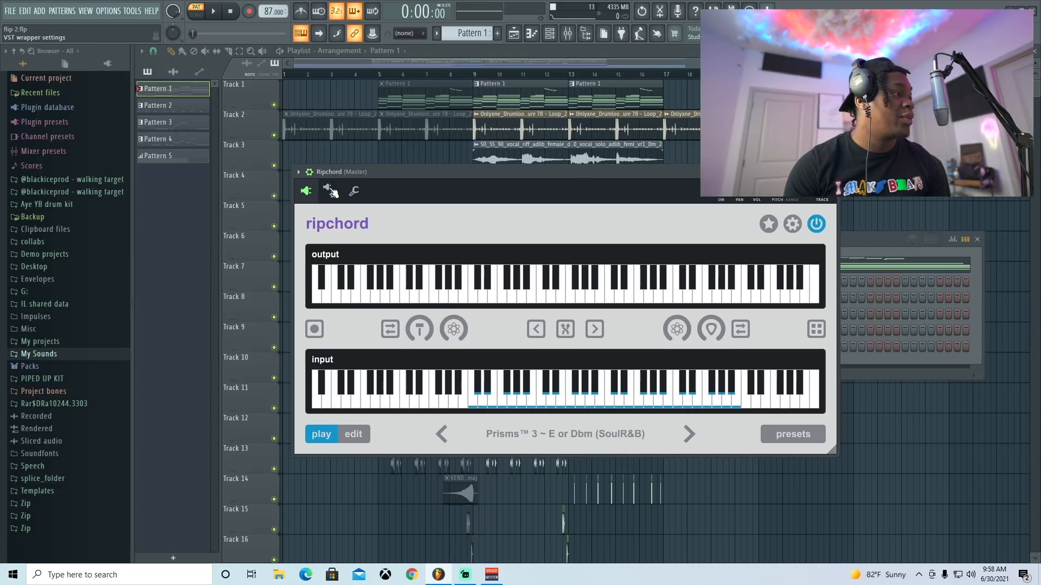
- Set Ripchord's MIDI output port to 1 in its plugin settings and close the plugin
{"action": "left_click", "coordinate": [329, 191]}
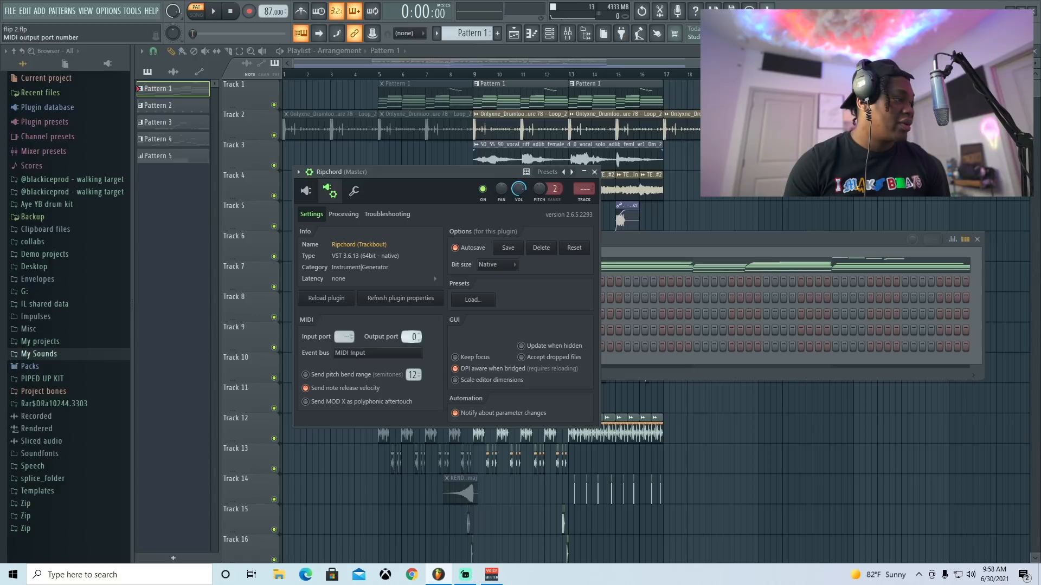
{"action": "scroll", "coordinate": [411, 337], "scroll_direction": "up", "scroll_amount": 1}
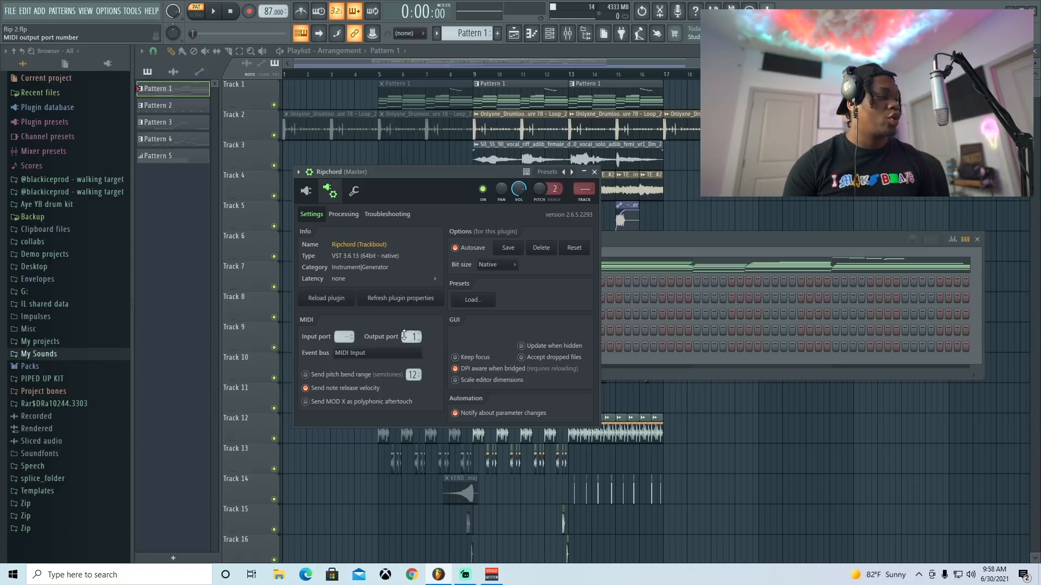
{"action": "left_click", "coordinate": [595, 173]}
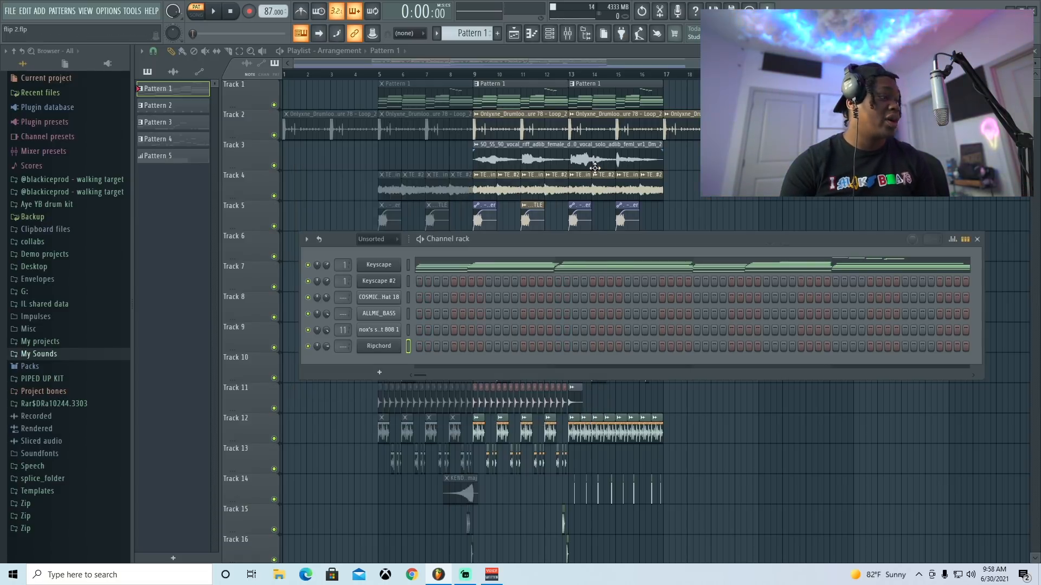
- Check the MIDI input port in Keyscape's plugin settings and close the window
{"action": "left_click", "coordinate": [378, 269]}
{"action": "left_click", "coordinate": [183, 136]}
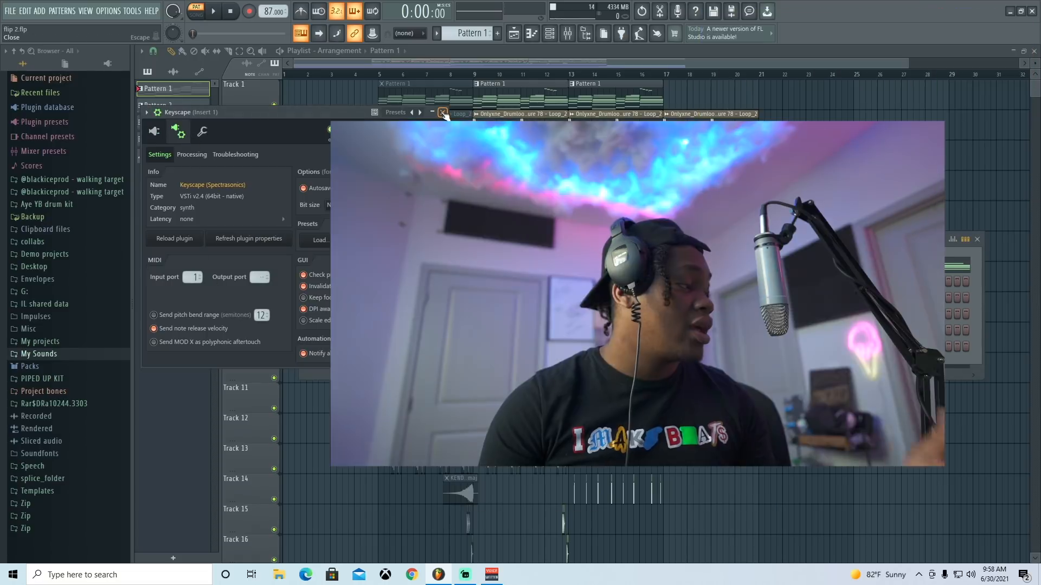
{"action": "left_click", "coordinate": [443, 113]}
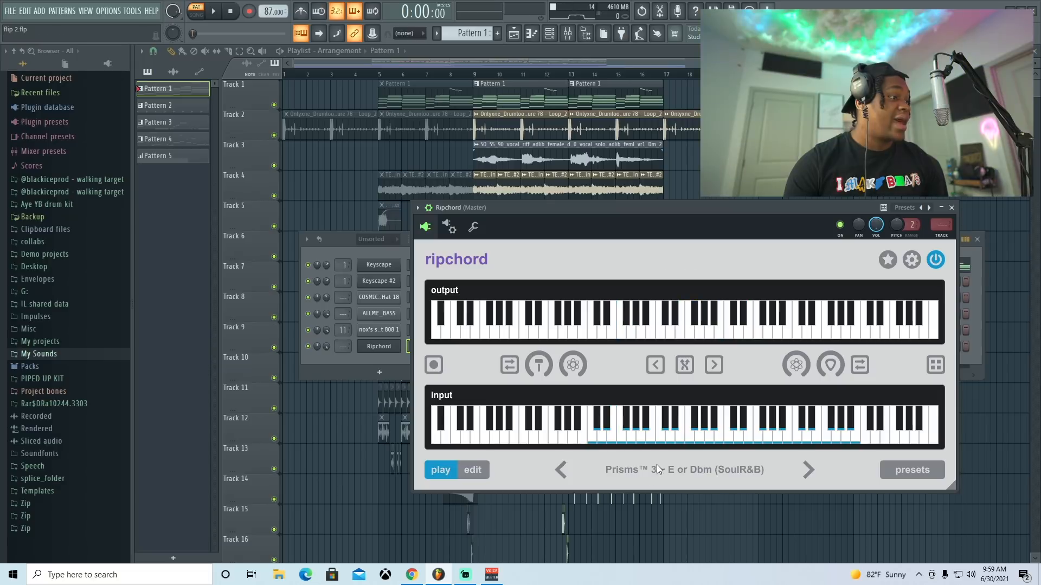
- Switch to Chrome, look up RIPCHORD, open trackbout's community presets page and browse the list of song presets
{"action": "left_click", "coordinate": [901, 479]}
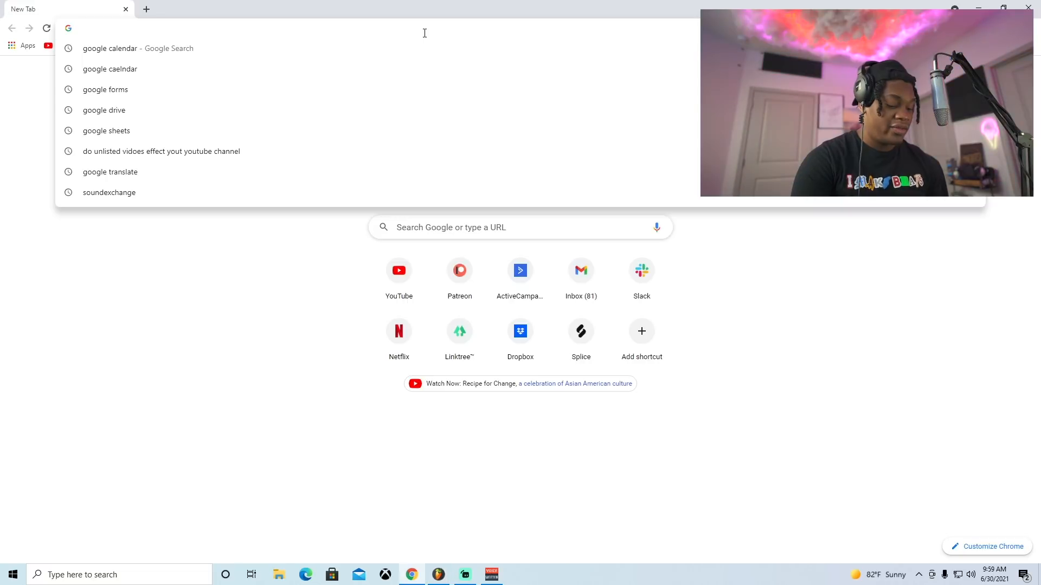
{"action": "type", "text": "RIPCHORD"}
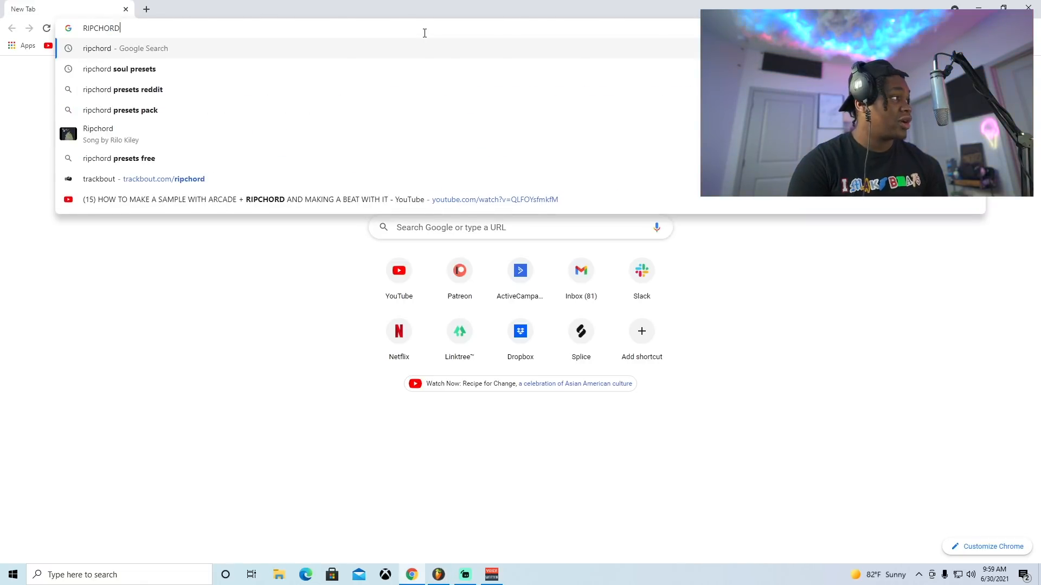
{"action": "key", "text": "Return"}
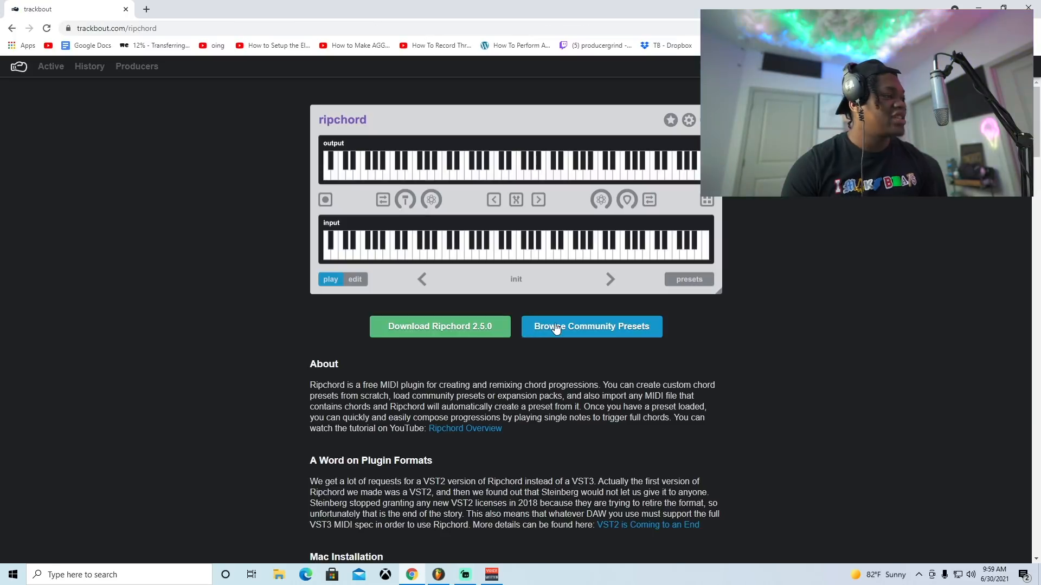
{"action": "left_click", "coordinate": [554, 325]}
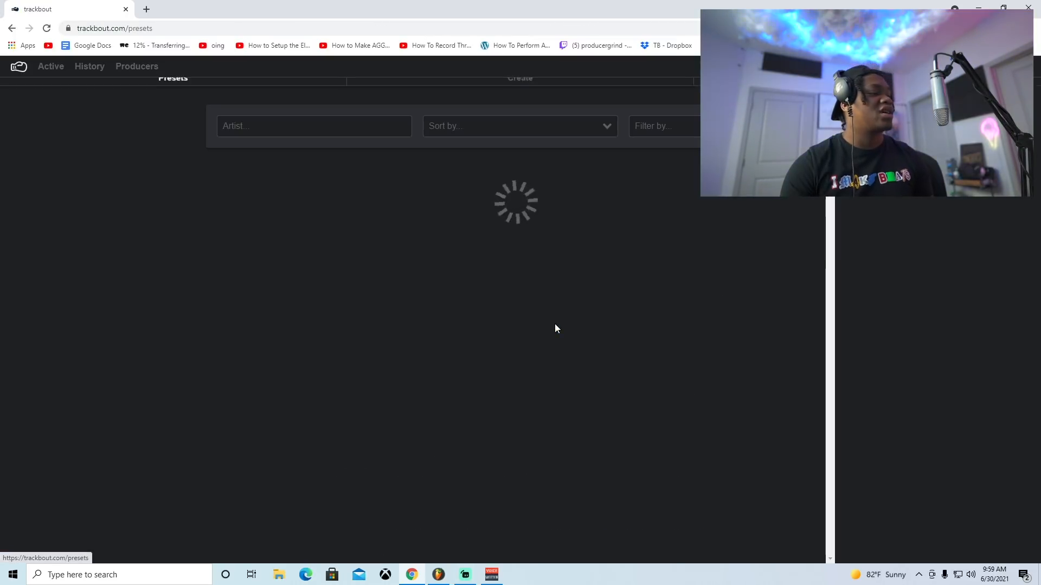
{"action": "scroll", "coordinate": [363, 328], "scroll_direction": "down", "scroll_amount": 10}
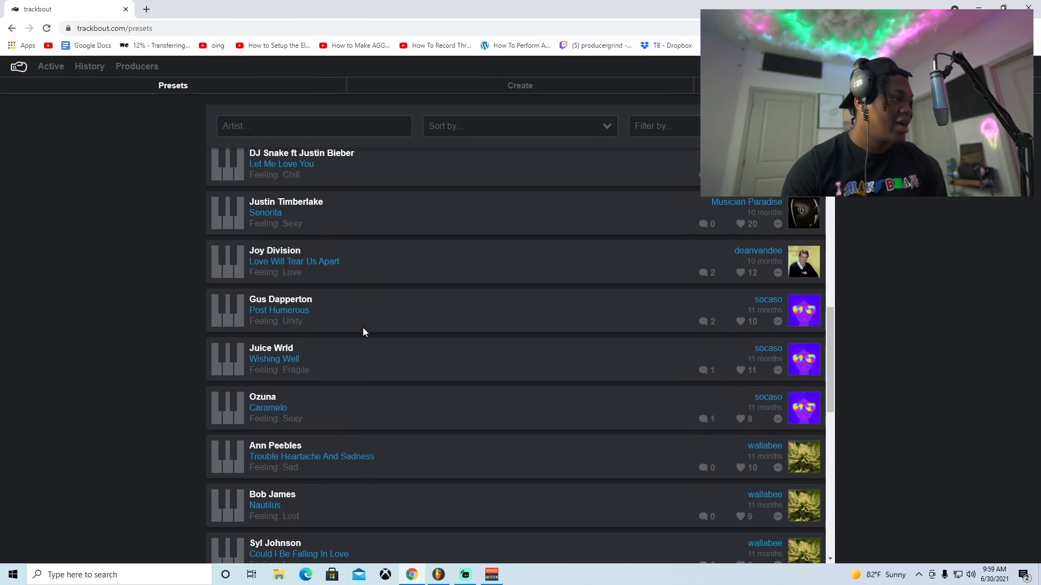
{"action": "scroll", "coordinate": [363, 332], "scroll_direction": "down", "scroll_amount": 20}
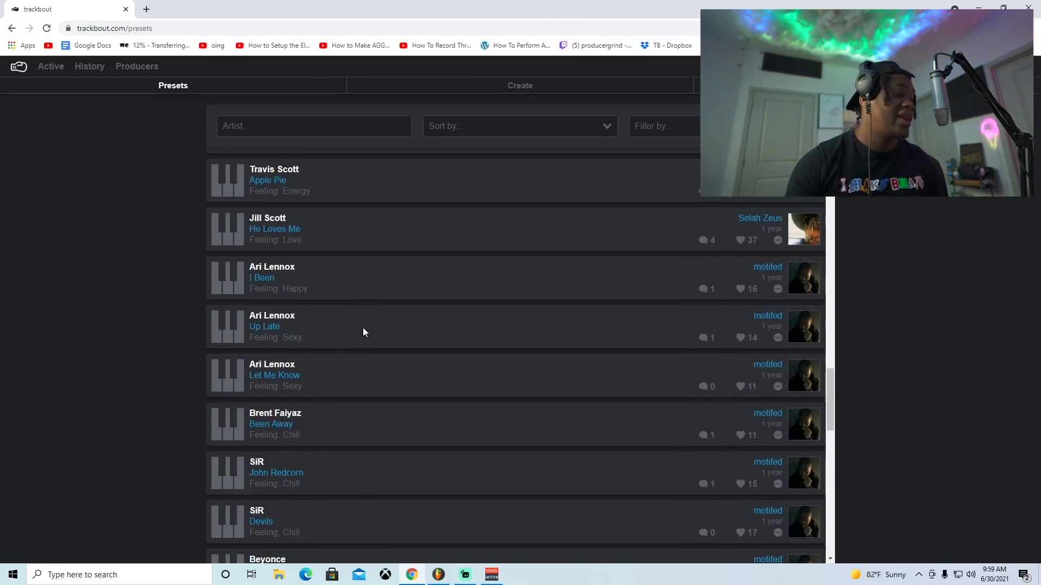
{"action": "scroll", "coordinate": [363, 332], "scroll_direction": "down", "scroll_amount": 20}
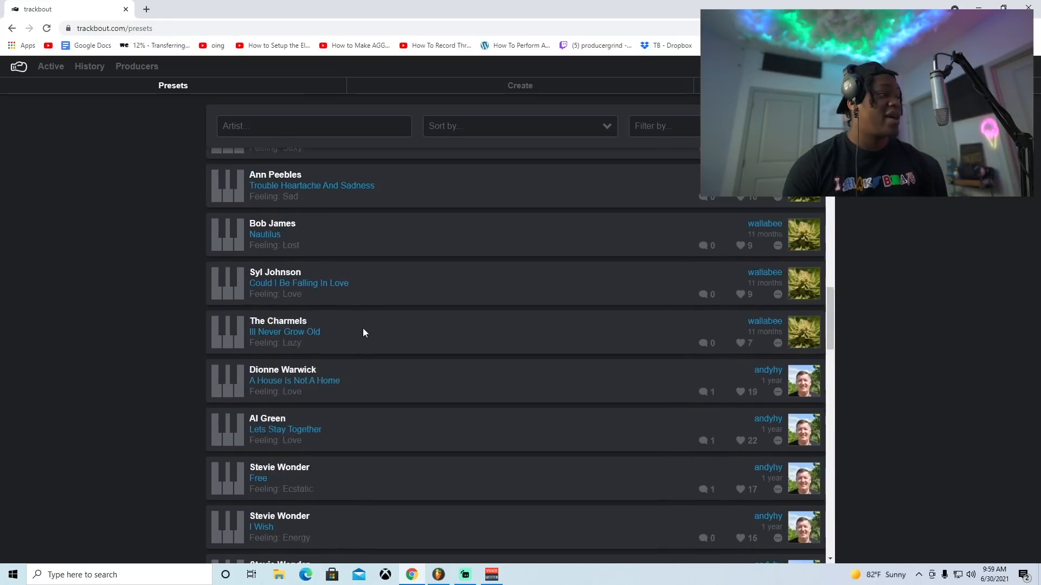
{"action": "scroll", "coordinate": [363, 332], "scroll_direction": "up", "scroll_amount": 7}
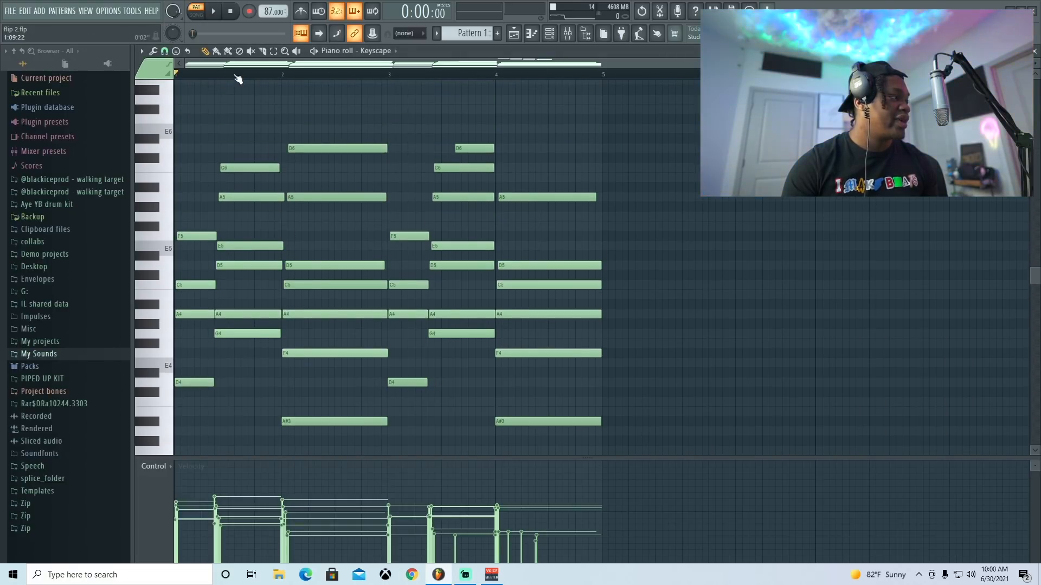
- Switch to song mode and play the arrangement while reviewing the Keyscape chords in the piano roll, stopping playback when done
{"action": "scroll", "coordinate": [229, 165], "scroll_direction": "down", "scroll_amount": 3}
{"action": "key", "text": "l"}
{"action": "key", "text": "space"}
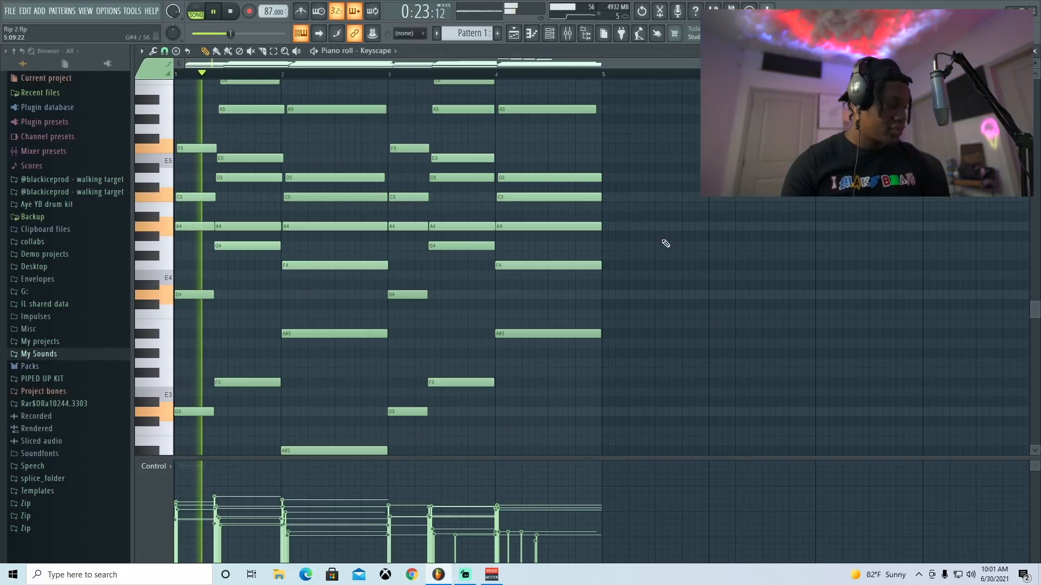
{"action": "left_click", "coordinate": [1034, 51]}
{"action": "scroll", "coordinate": [727, 402], "scroll_direction": "down", "scroll_amount": 5}
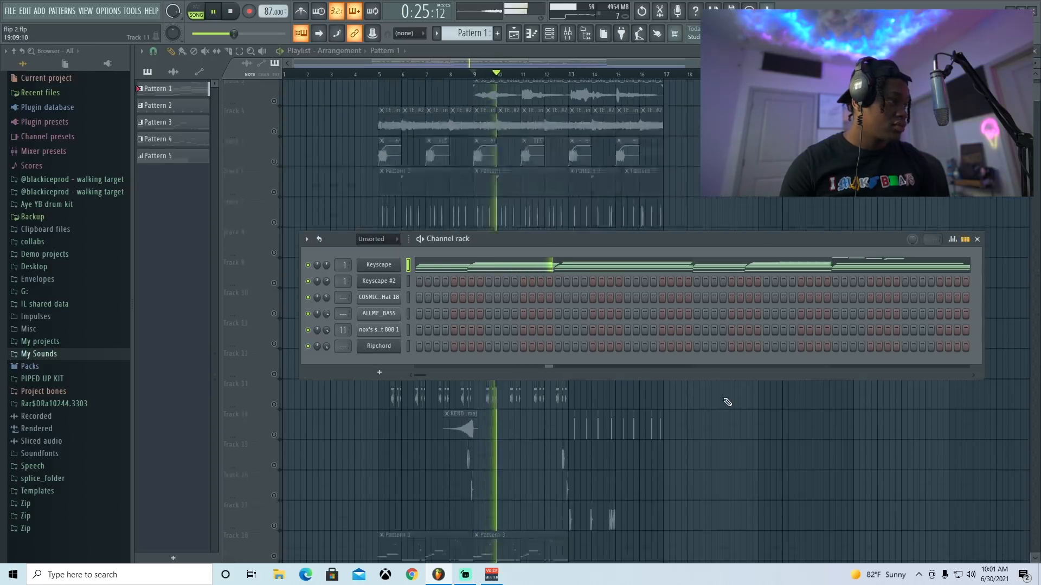
{"action": "scroll", "coordinate": [727, 402], "scroll_direction": "up", "scroll_amount": 5}
{"action": "left_click", "coordinate": [539, 265]}
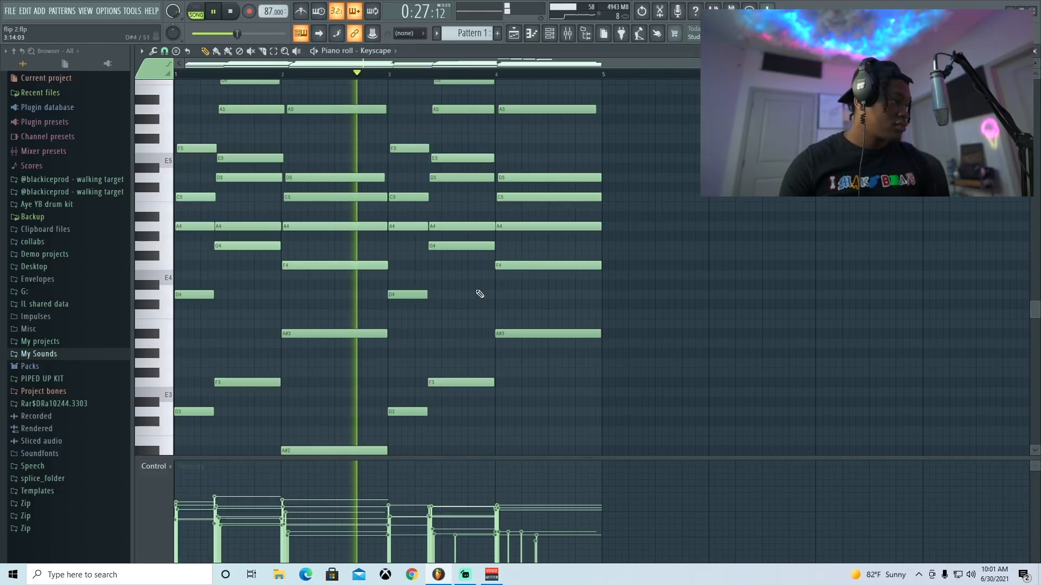
{"action": "scroll", "coordinate": [660, 334], "scroll_direction": "down", "scroll_amount": 2}
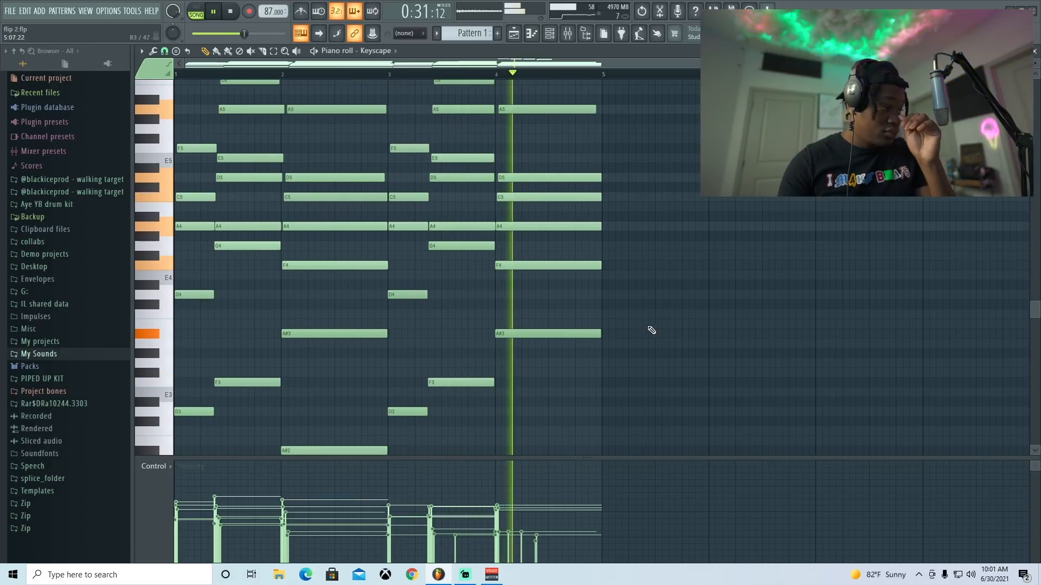
{"action": "scroll", "coordinate": [643, 325], "scroll_direction": "up", "scroll_amount": 3}
{"action": "key", "text": "space"}
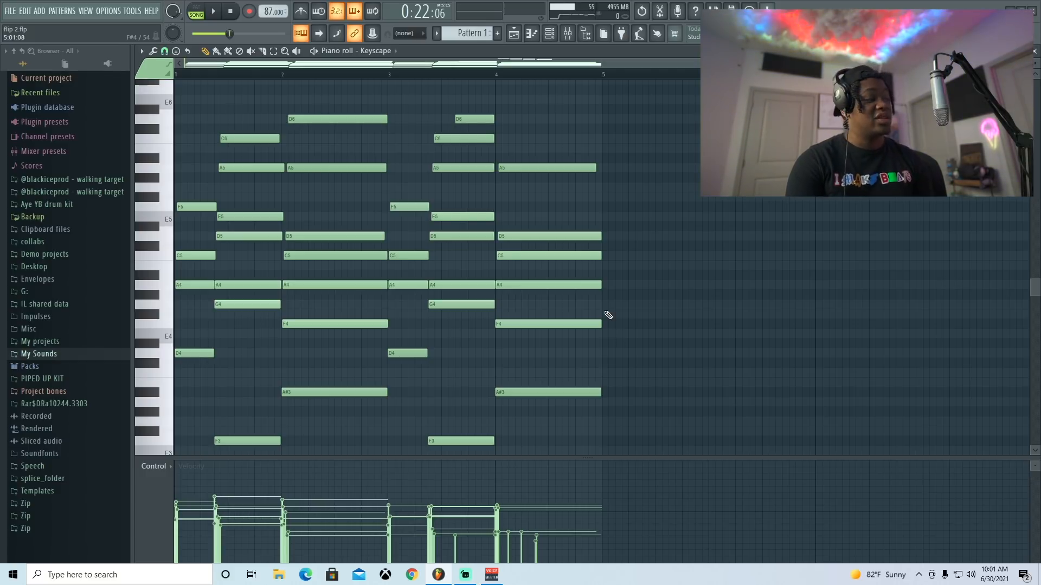
- Select all Keyscape notes and view the piano roll's randomizer and strumizer tools, closing both without applying them
{"action": "scroll", "coordinate": [260, 216], "scroll_direction": "down", "scroll_amount": 3}
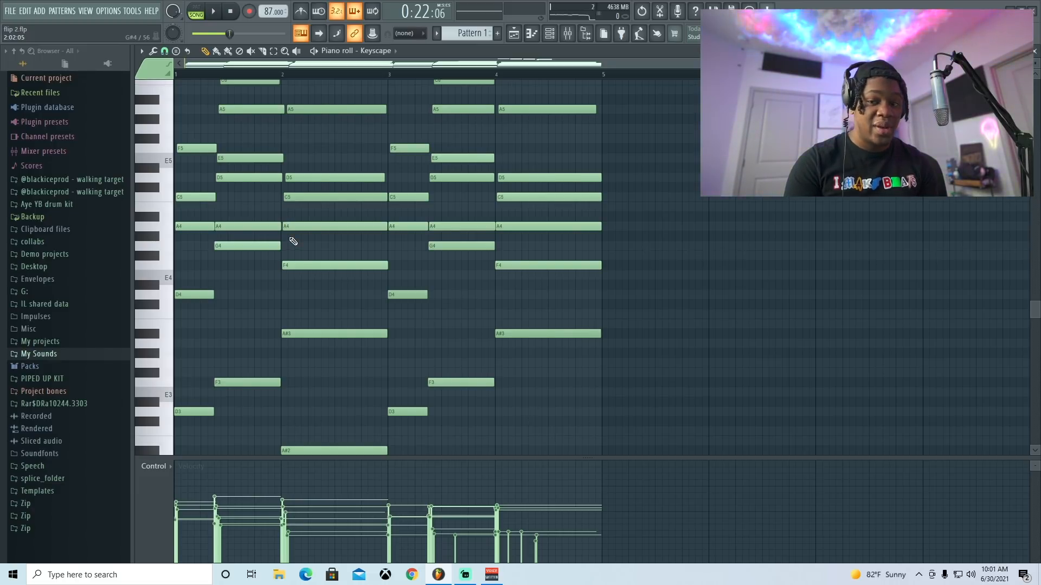
{"action": "key", "text": "ctrl+a"}
{"action": "scroll", "coordinate": [309, 239], "scroll_direction": "down", "scroll_amount": 2}
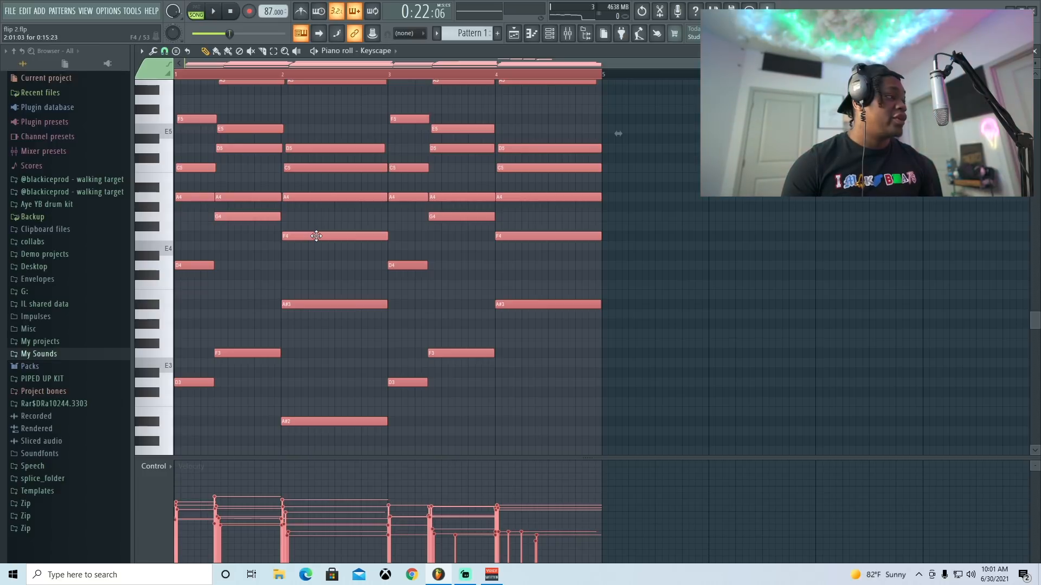
{"action": "scroll", "coordinate": [317, 233], "scroll_direction": "up", "scroll_amount": 4}
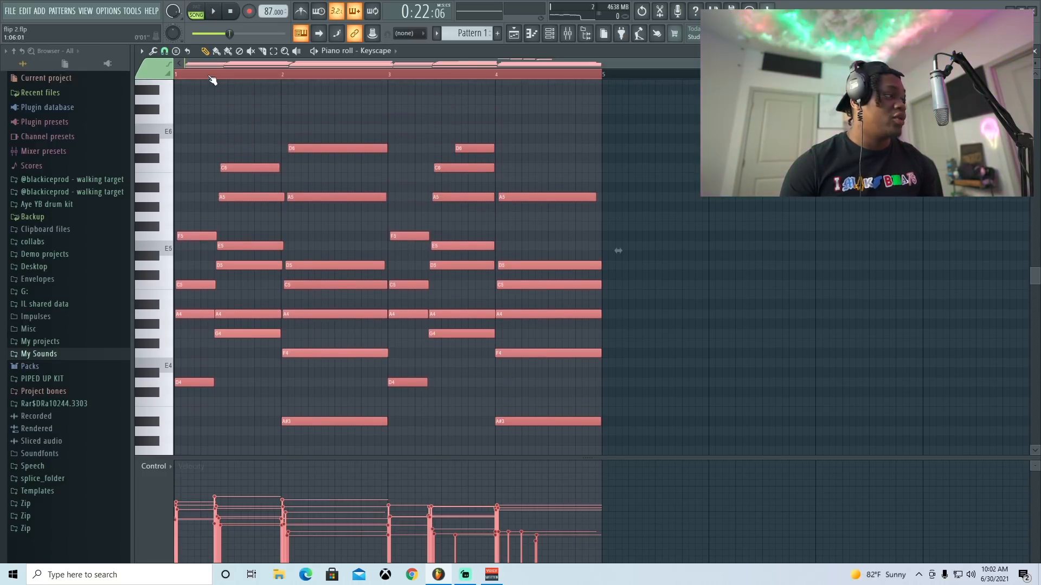
{"action": "scroll", "coordinate": [214, 142], "scroll_direction": "up", "scroll_amount": 3}
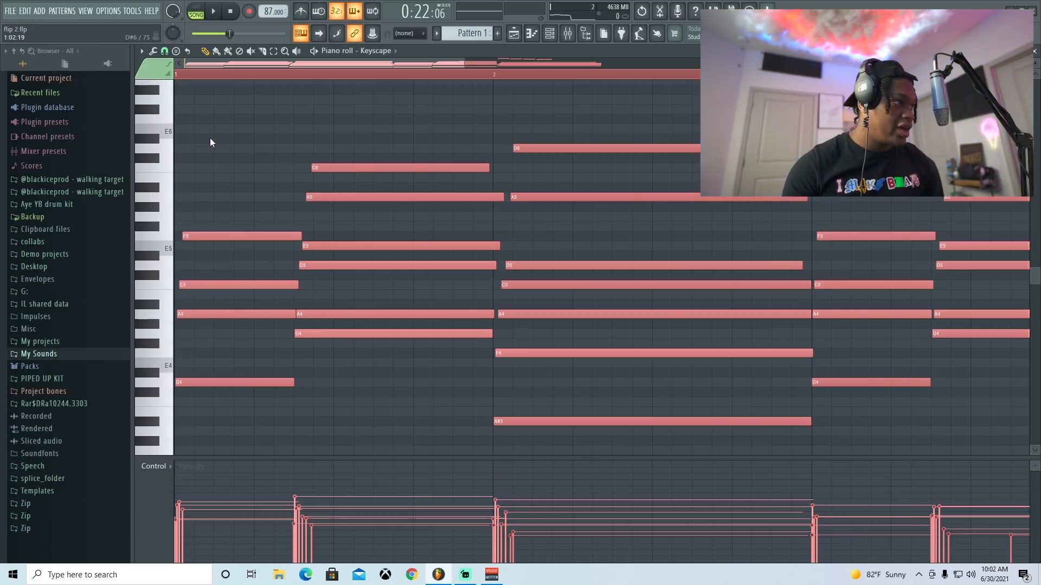
{"action": "key", "text": "alt+r"}
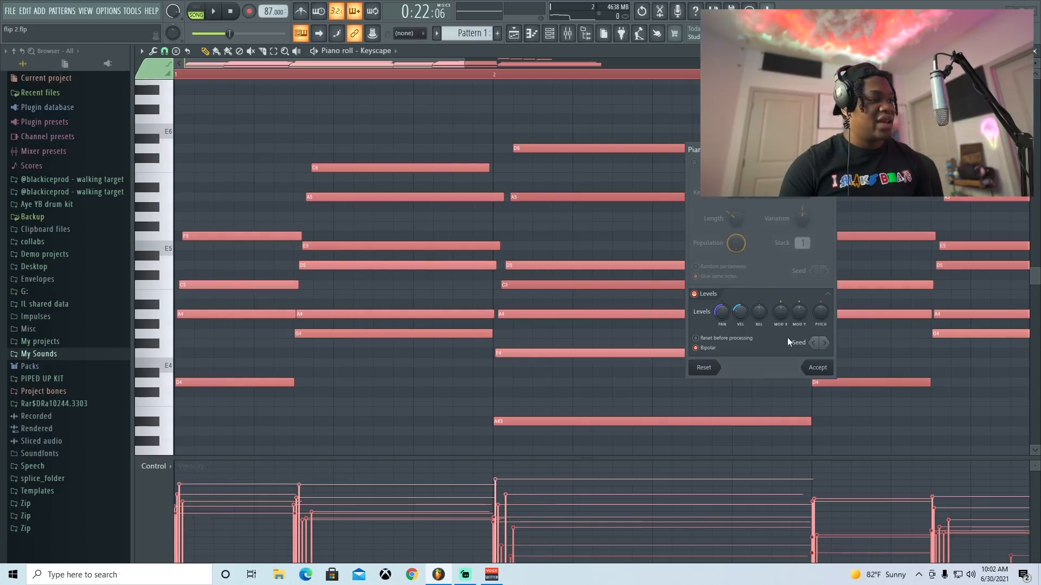
{"action": "key", "text": "Escape"}
{"action": "key", "text": "alt+s"}
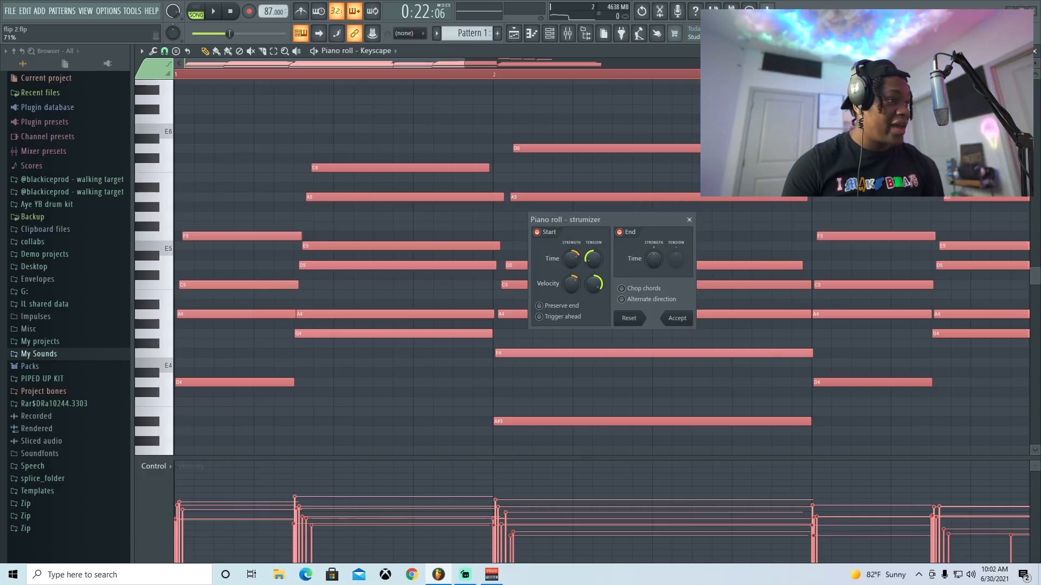
{"action": "left_click", "coordinate": [689, 220]}
- Open the SketchCassette II effect on mixer Insert 1 to examine its settings, and return to the Keyscape notes
{"action": "scroll", "coordinate": [399, 76], "scroll_direction": "down", "scroll_amount": 2}
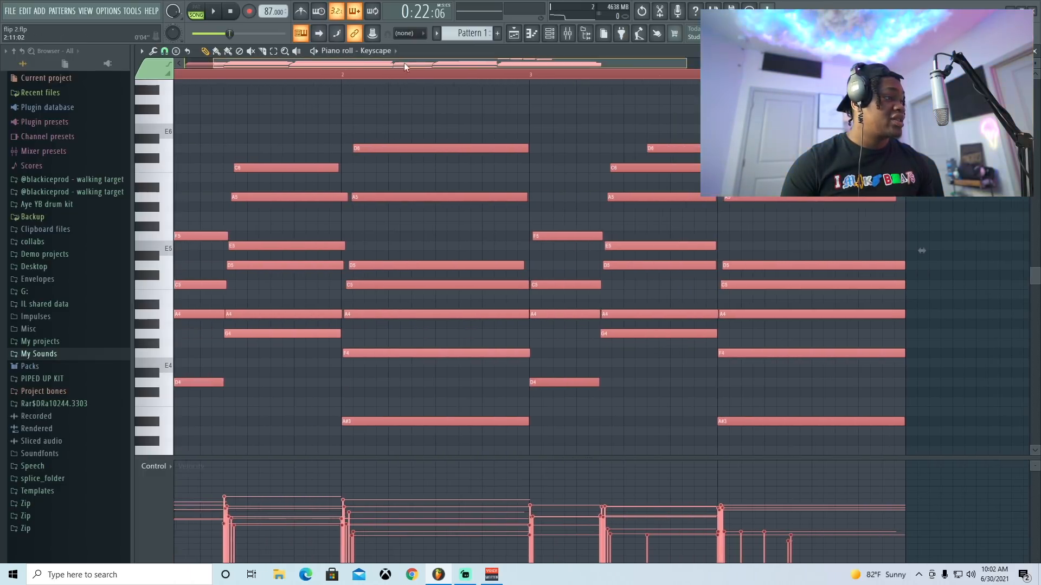
{"action": "left_click_drag", "start_coordinate": [404, 63], "coordinate": [450, 66]}
{"action": "left_click", "coordinate": [455, 75]}
{"action": "scroll", "coordinate": [543, 76], "scroll_direction": "up", "scroll_amount": 3}
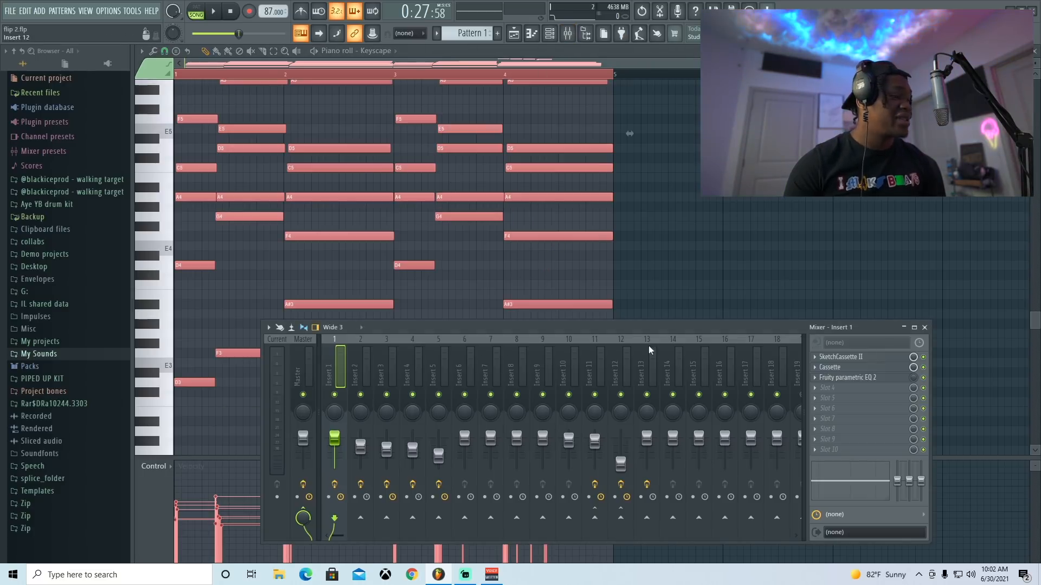
{"action": "left_click", "coordinate": [840, 357]}
{"action": "left_click_drag", "start_coordinate": [453, 158], "coordinate": [403, 129]}
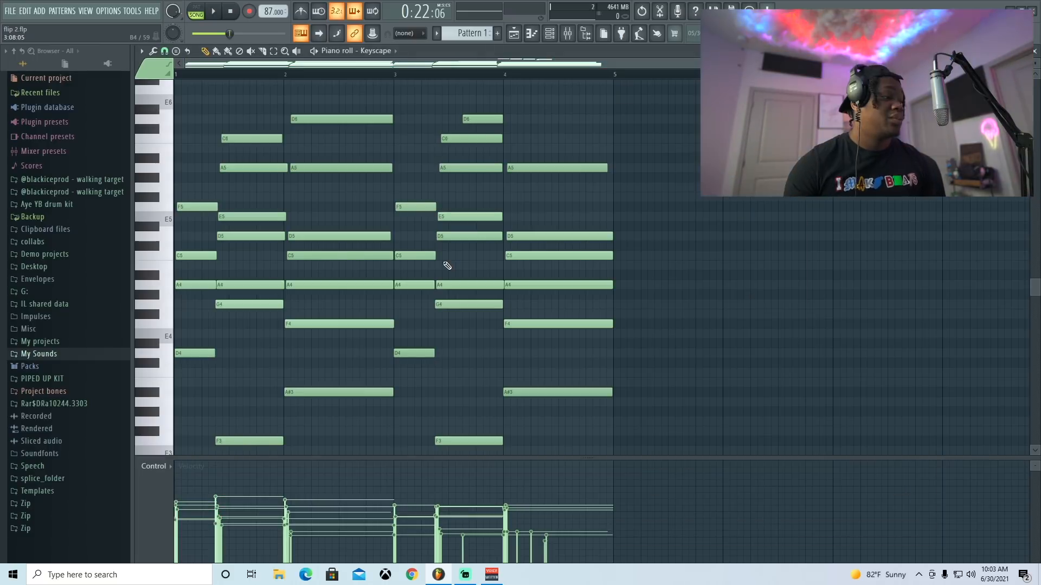
{"action": "scroll", "coordinate": [444, 265], "scroll_direction": "down", "scroll_amount": 1}
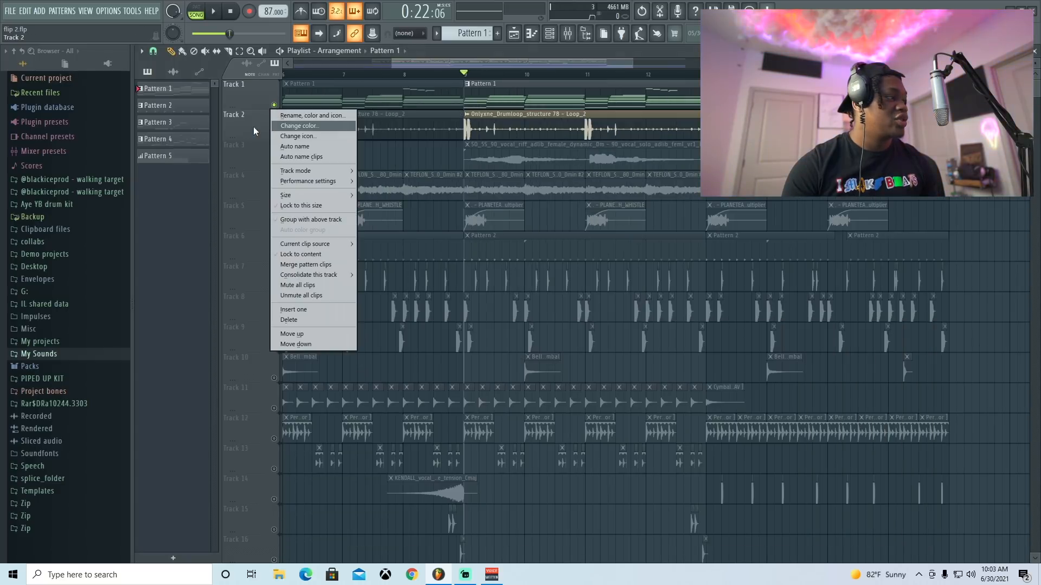
- Solo the drum loop on Track 2, play it in the playlist and open the mixer at its insert
{"action": "left_click", "coordinate": [275, 133]}
{"action": "key", "text": "space"}
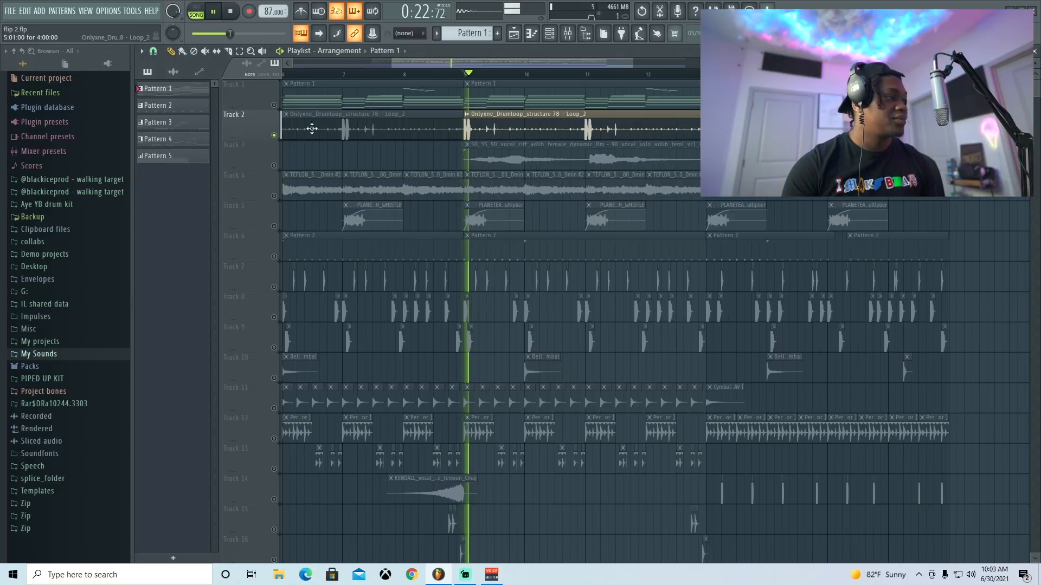
{"action": "scroll", "coordinate": [496, 74], "scroll_direction": "down", "scroll_amount": 2}
{"action": "key", "text": "F9"}
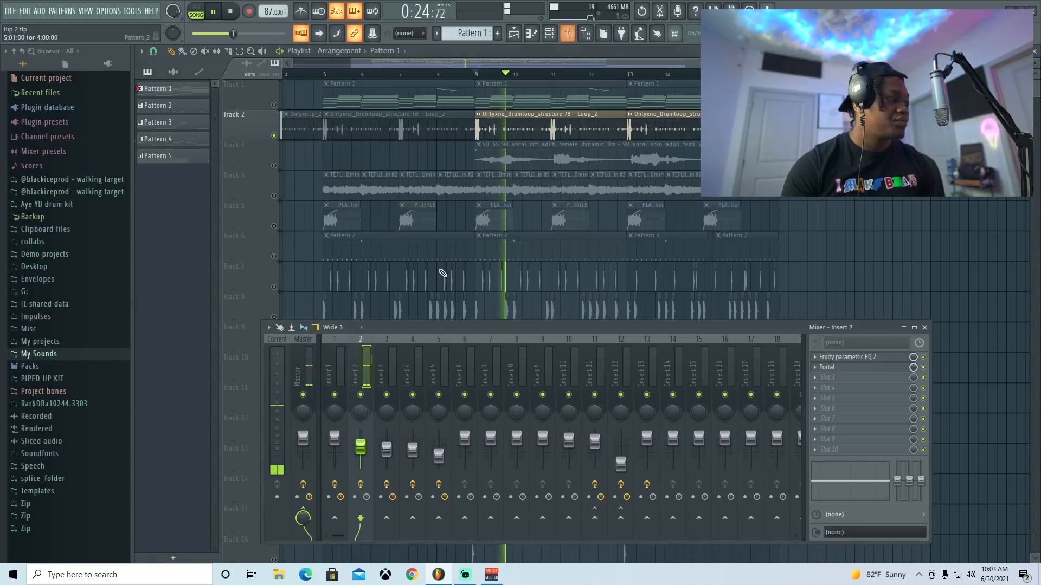
- Play the soloed drum loop with Insert 2's effects toggled to compare the processed and dry sound, stopping playback when done
{"action": "key", "text": "space"}
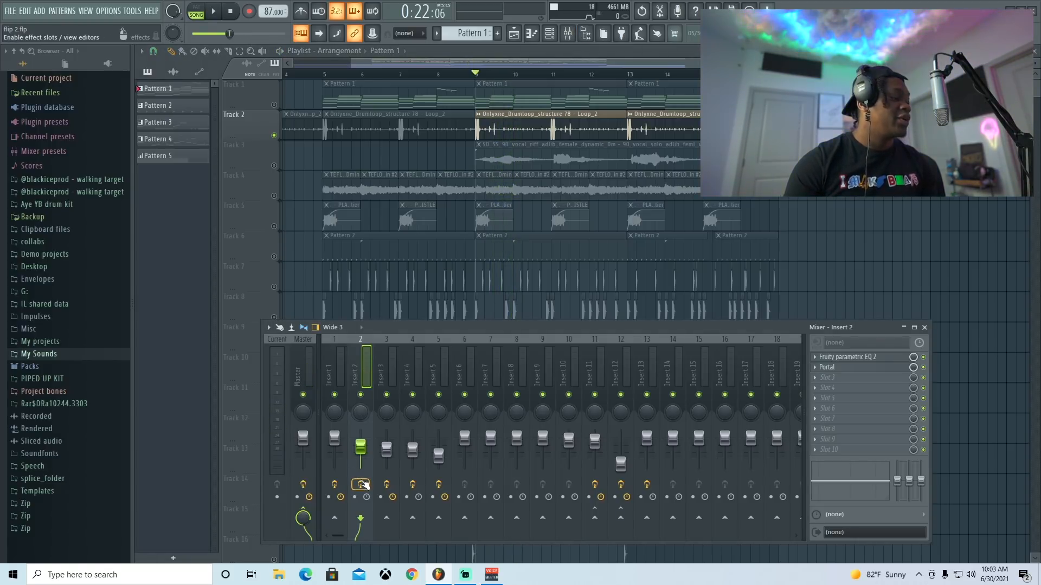
{"action": "key", "text": "space"}
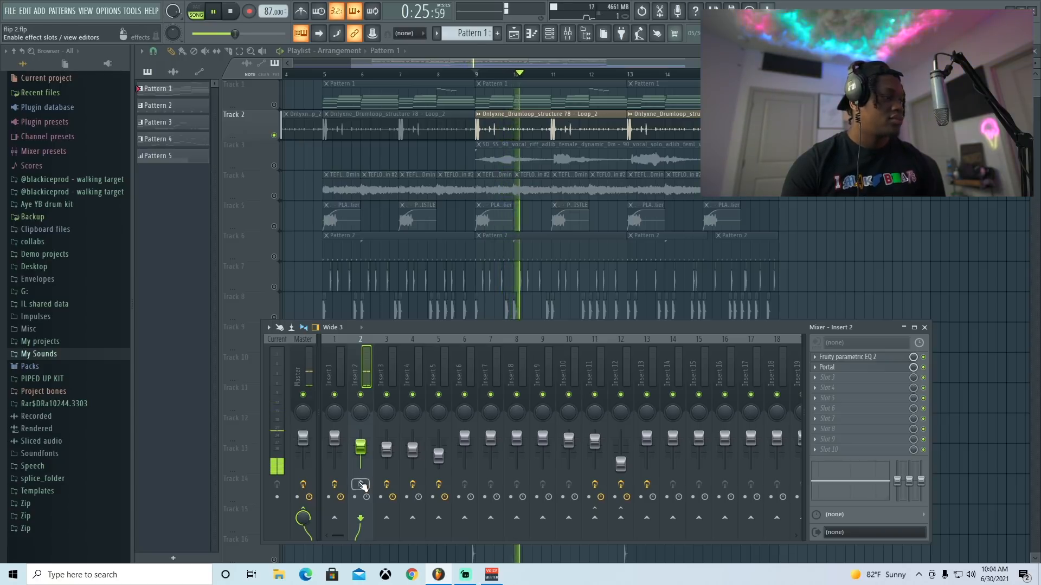
{"action": "key", "text": "space"}
- Examine the drum loop's Fruity Parametric EQ 2 curve and the Portal preset browser on mixer Insert 2
{"action": "left_click", "coordinate": [846, 357]}
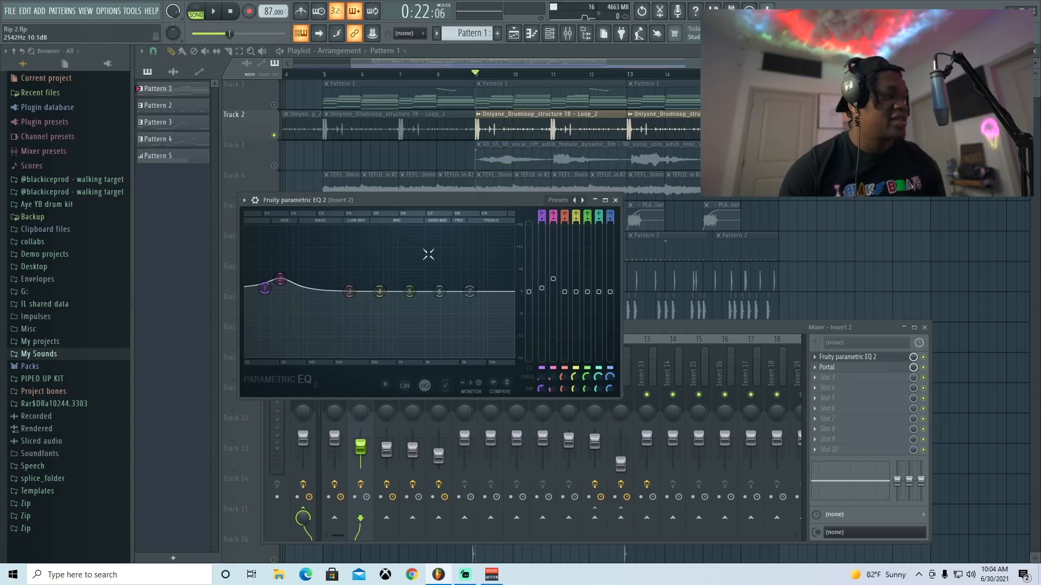
{"action": "left_click_drag", "start_coordinate": [392, 197], "coordinate": [418, 206]}
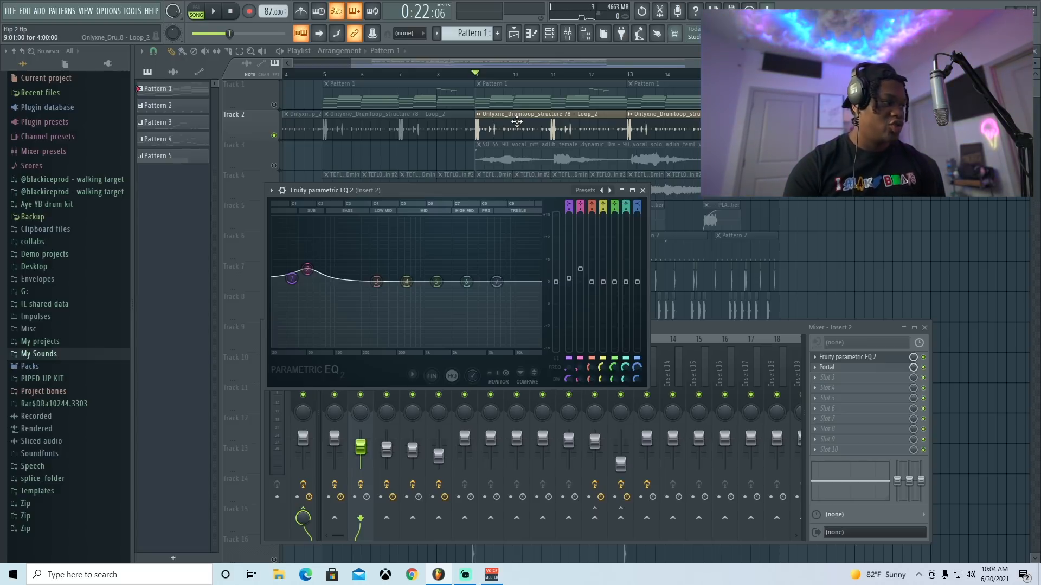
{"action": "left_click", "coordinate": [845, 368]}
{"action": "left_click_drag", "start_coordinate": [438, 129], "coordinate": [442, 118]}
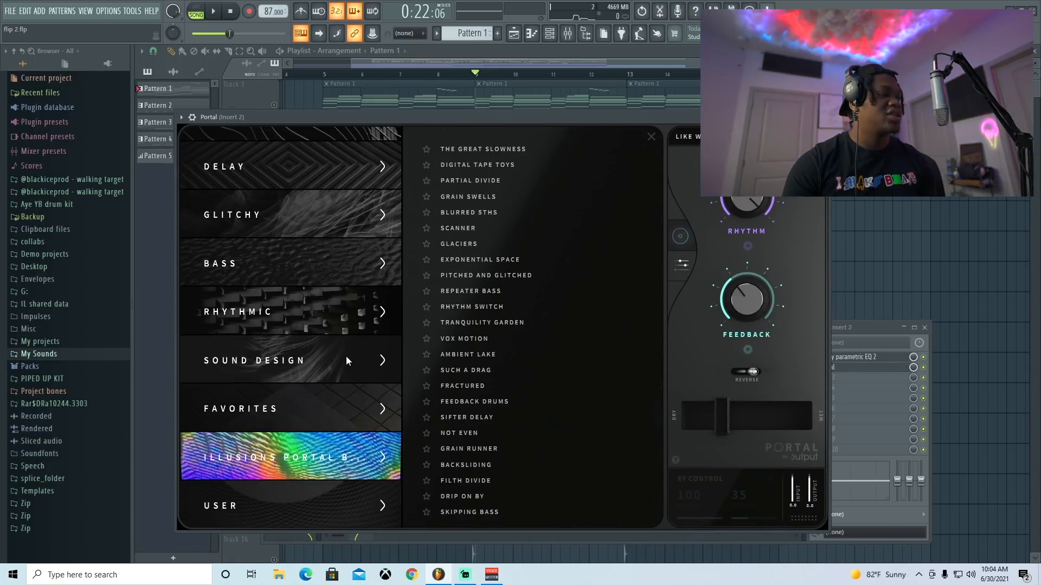
{"action": "scroll", "coordinate": [346, 356], "scroll_direction": "up", "scroll_amount": 5}
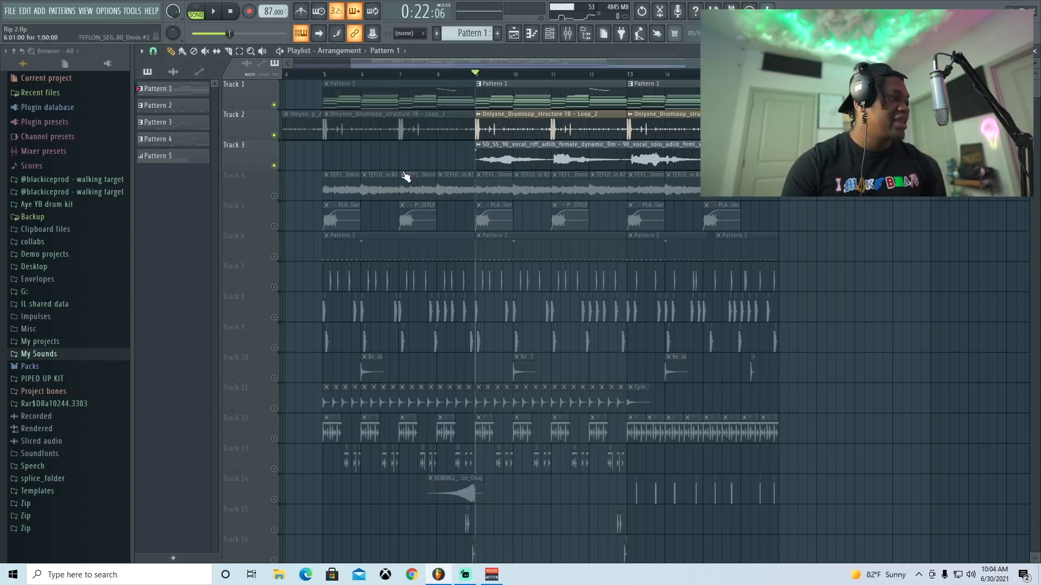
- Select the female vocal riff clip on Track 3, locate it in the channel rack and open its channel settings
{"action": "left_click", "coordinate": [506, 157]}
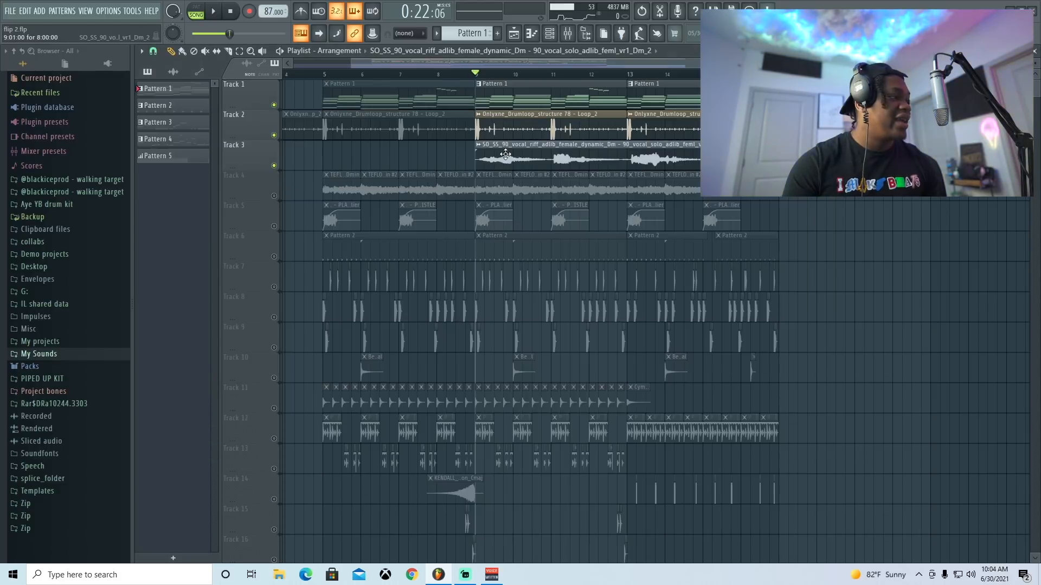
{"action": "left_click", "coordinate": [560, 34]}
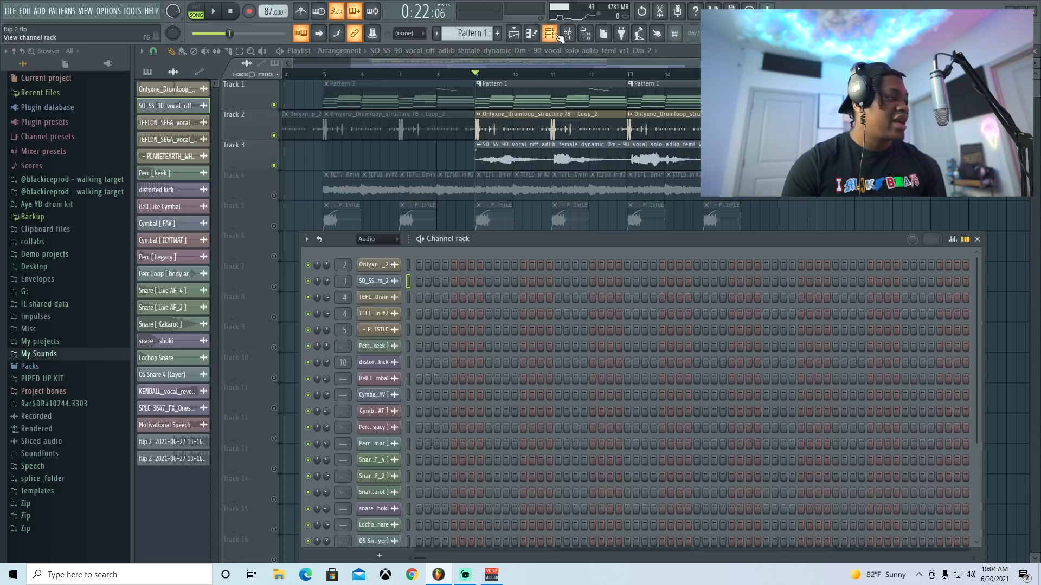
{"action": "double_click", "coordinate": [522, 158]}
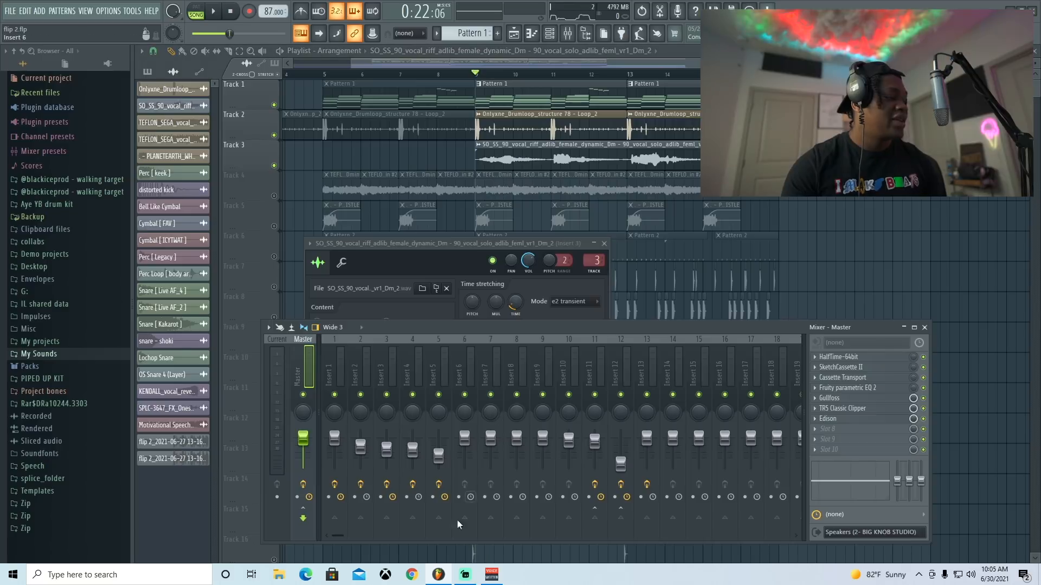
- Switch to Splice in the browser and filter the vocal samples to D minor with a tempo range of 1 to 98 BPM
{"action": "left_click", "coordinate": [415, 571]}
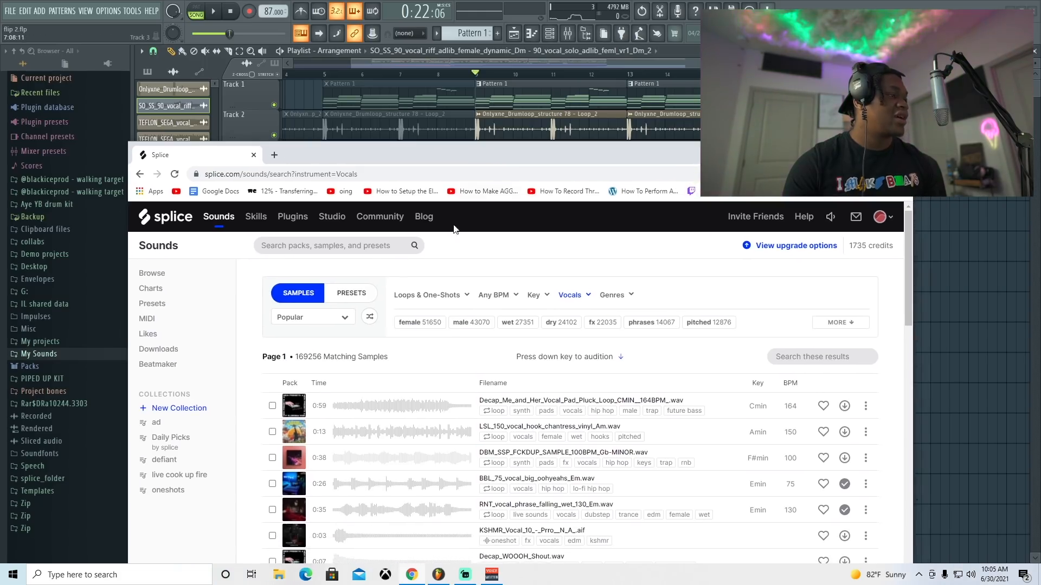
{"action": "left_click", "coordinate": [542, 296]}
{"action": "left_click", "coordinate": [569, 380]}
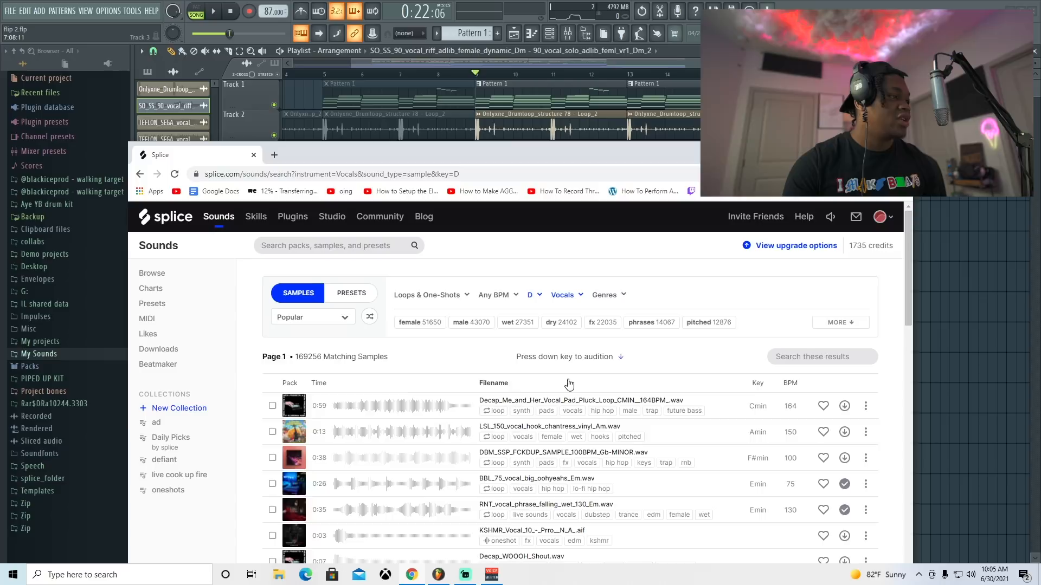
{"action": "left_click", "coordinate": [539, 295]}
{"action": "left_click", "coordinate": [659, 444]}
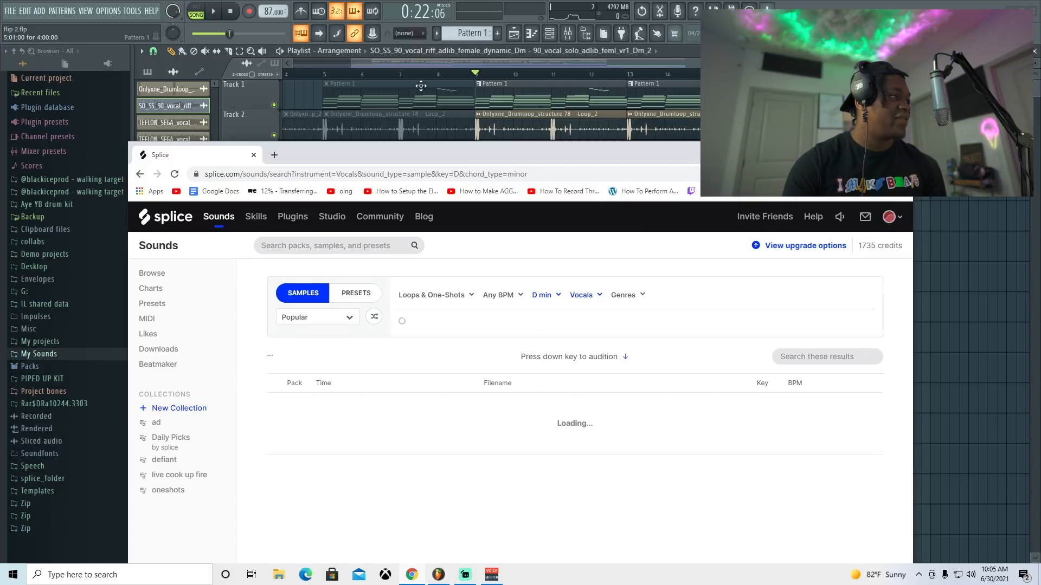
{"action": "left_click", "coordinate": [493, 295]}
{"action": "left_click_drag", "start_coordinate": [548, 333], "coordinate": [545, 334]}
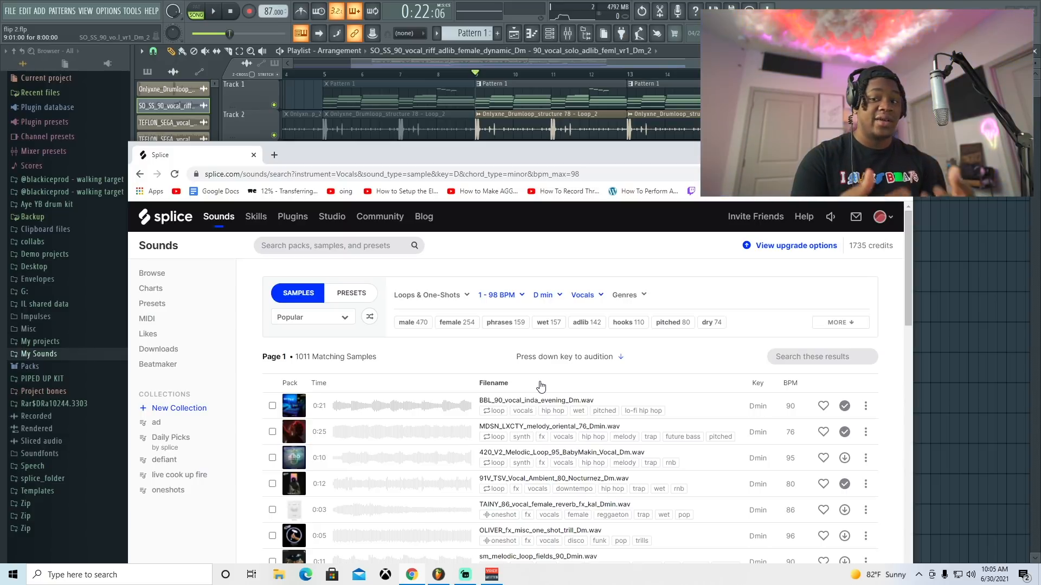
- Play the FL Studio arrangement and audition several filtered Splice vocals over it, including SO_JC_90_vocal_riff_aero_Dm.wav, stopping the preview when done
{"action": "left_click", "coordinate": [217, 12]}
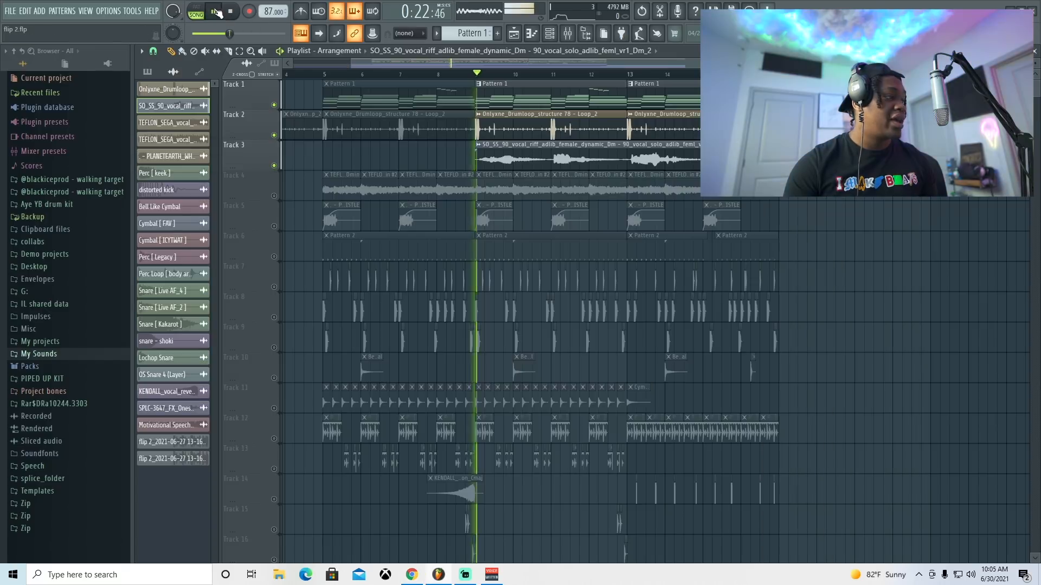
{"action": "left_click", "coordinate": [412, 574]}
{"action": "scroll", "coordinate": [427, 542], "scroll_direction": "down", "scroll_amount": 3}
{"action": "left_click", "coordinate": [319, 400]}
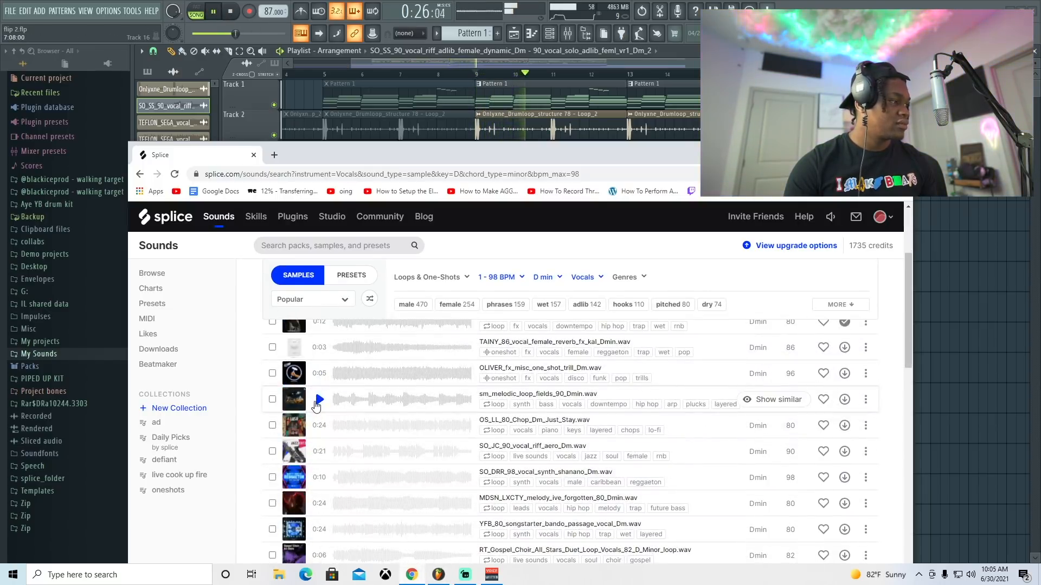
{"action": "left_click", "coordinate": [320, 427]}
{"action": "left_click", "coordinate": [320, 452]}
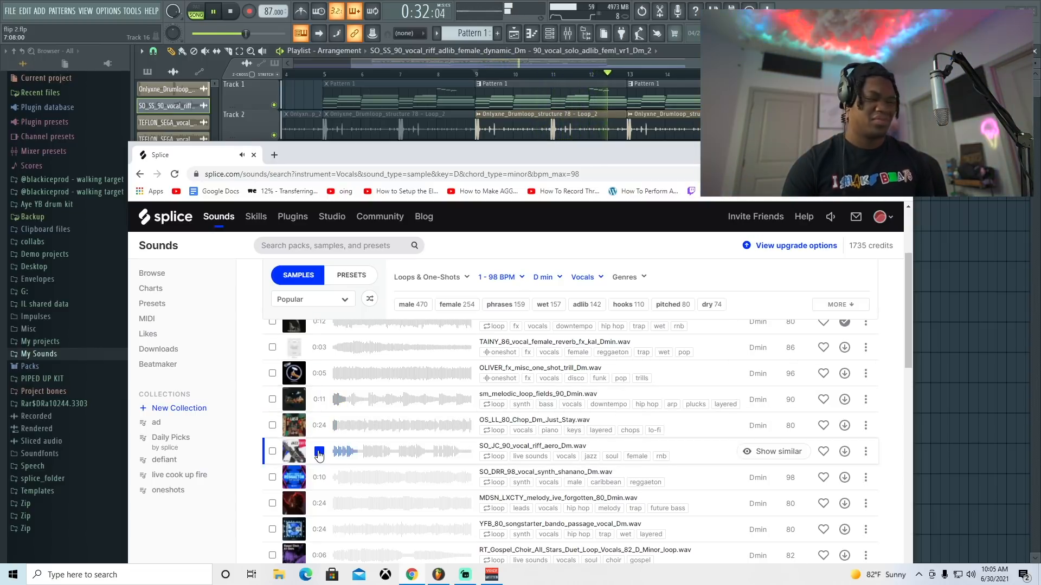
{"action": "scroll", "coordinate": [325, 450], "scroll_direction": "down", "scroll_amount": 1}
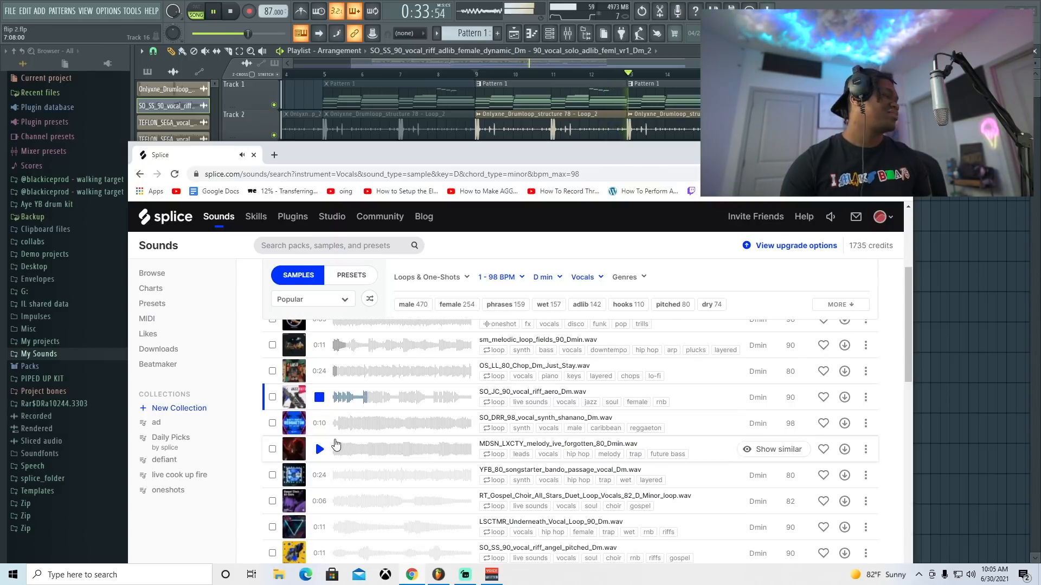
{"action": "left_click", "coordinate": [320, 400]}
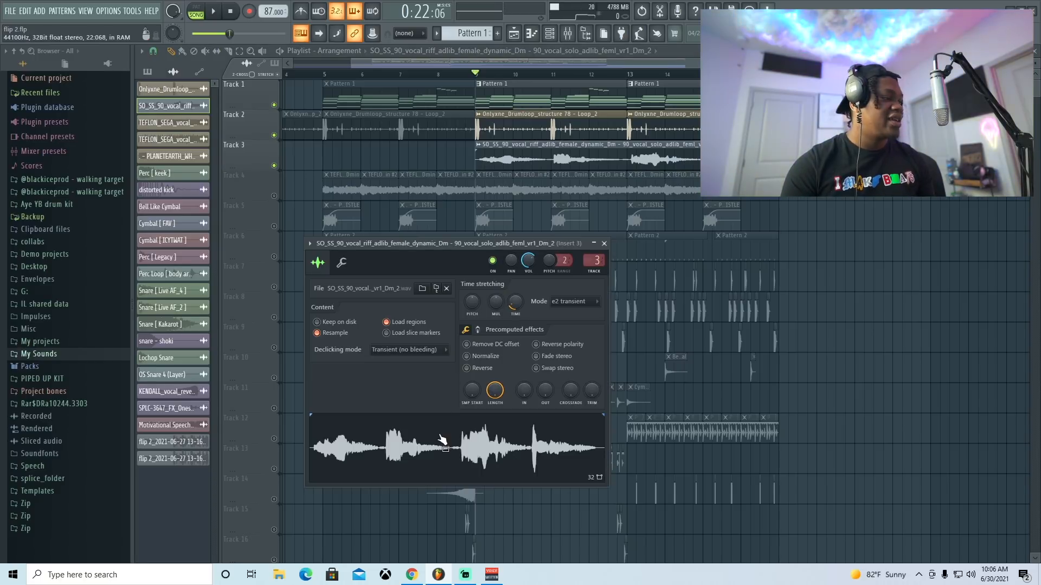
- Open the Track 3 vocal riff in the Edison audio editor and check its sample rate in the sample properties
{"action": "right_click", "coordinate": [442, 439]}
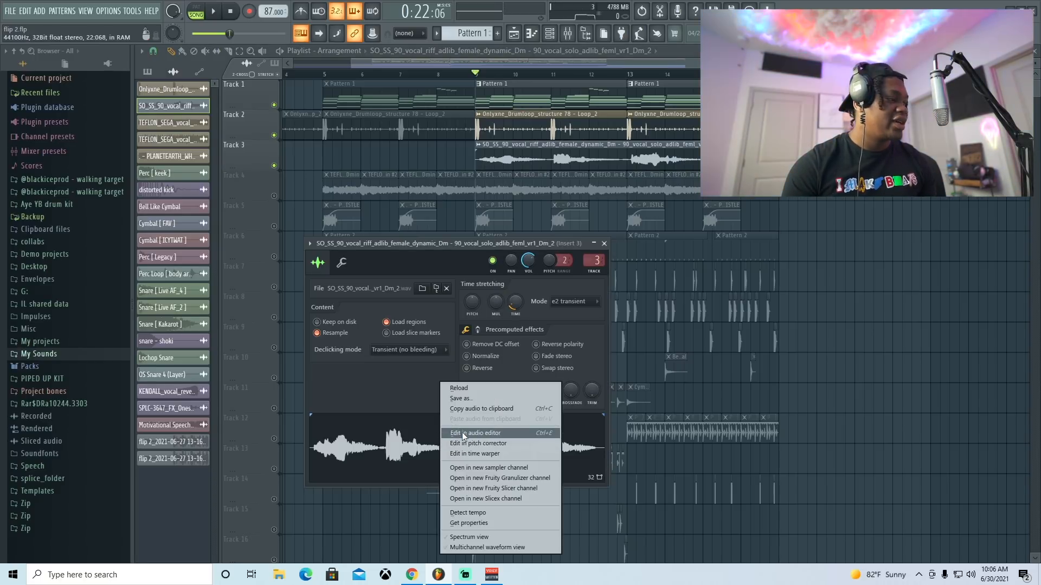
{"action": "left_click", "coordinate": [462, 431]}
{"action": "left_click_drag", "start_coordinate": [262, 103], "coordinate": [452, 117]}
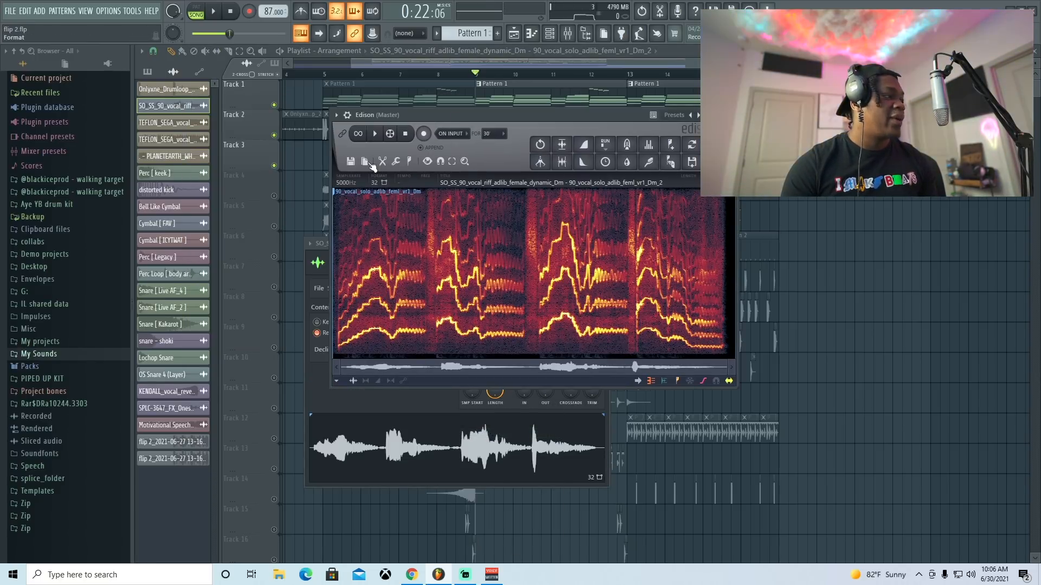
{"action": "left_click", "coordinate": [380, 184]}
{"action": "left_click", "coordinate": [381, 184]}
{"action": "left_click", "coordinate": [659, 317]}
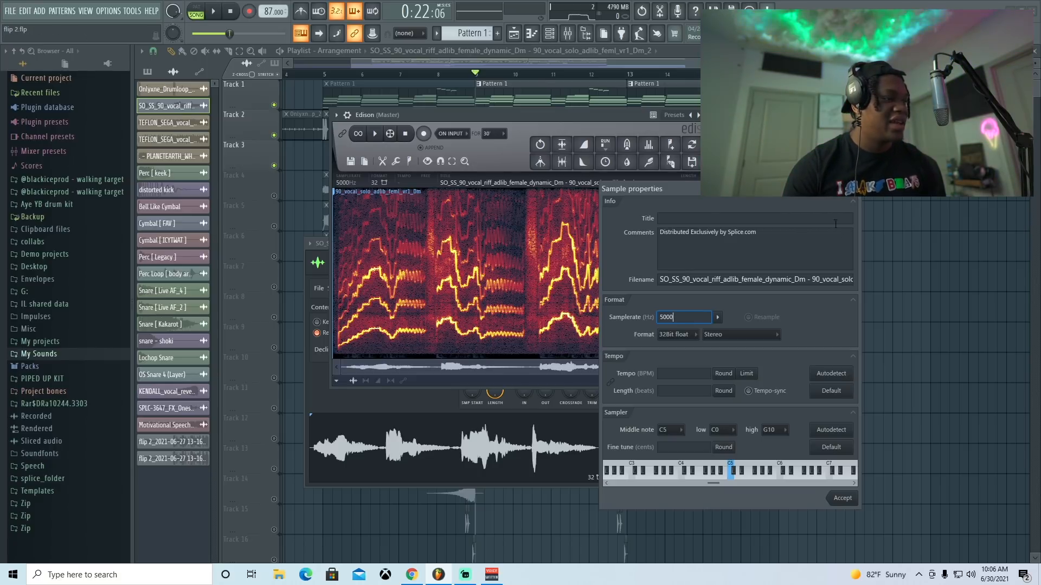
{"action": "left_click", "coordinate": [859, 201]}
- Listen to the vocal riff in Edison, stop it, and close both the editor and the clip's channel settings
{"action": "left_click", "coordinate": [375, 134]}
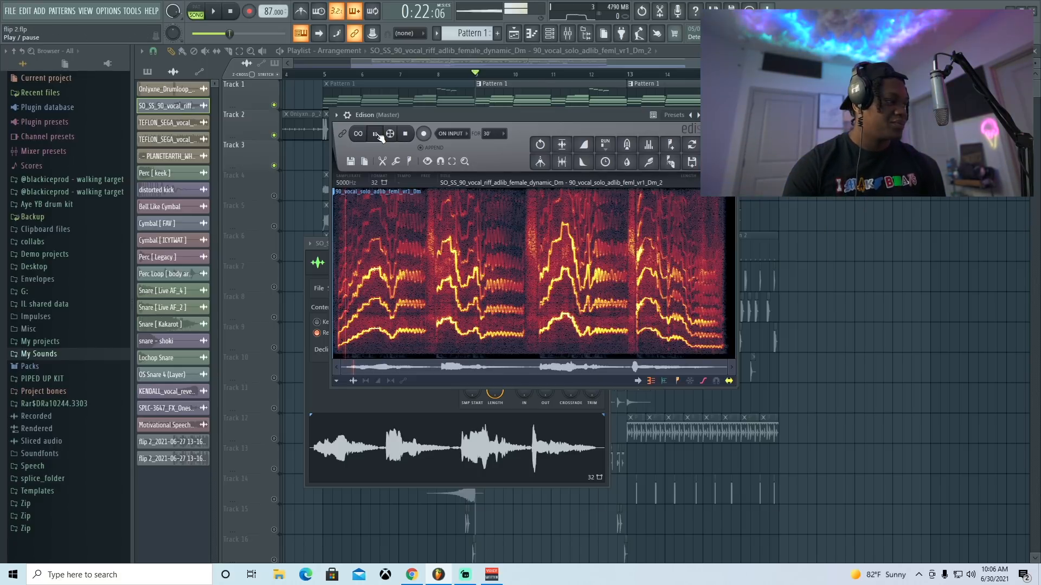
{"action": "left_click", "coordinate": [408, 136]}
{"action": "left_click", "coordinate": [731, 115]}
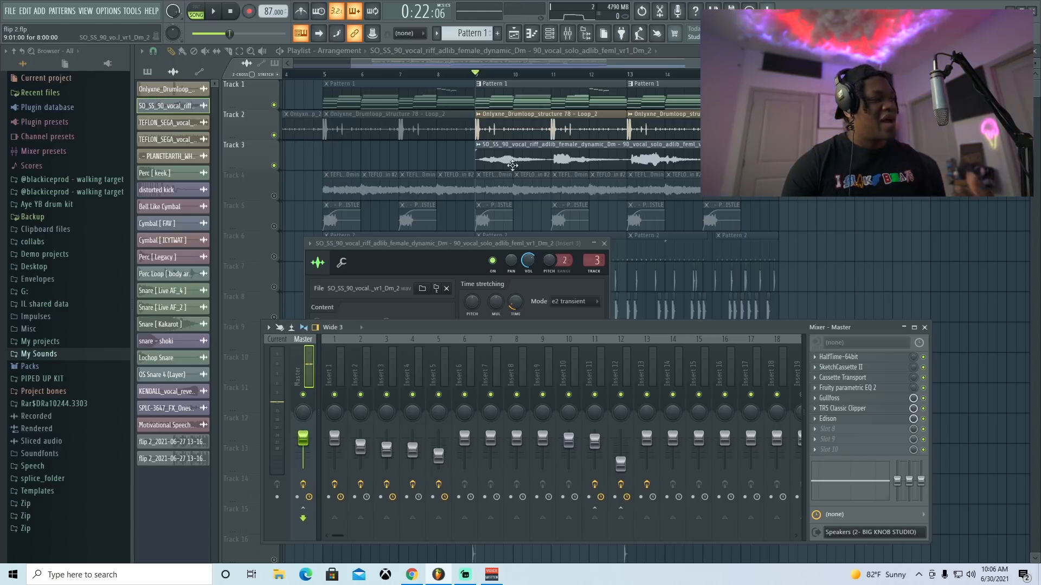
{"action": "left_click", "coordinate": [605, 243]}
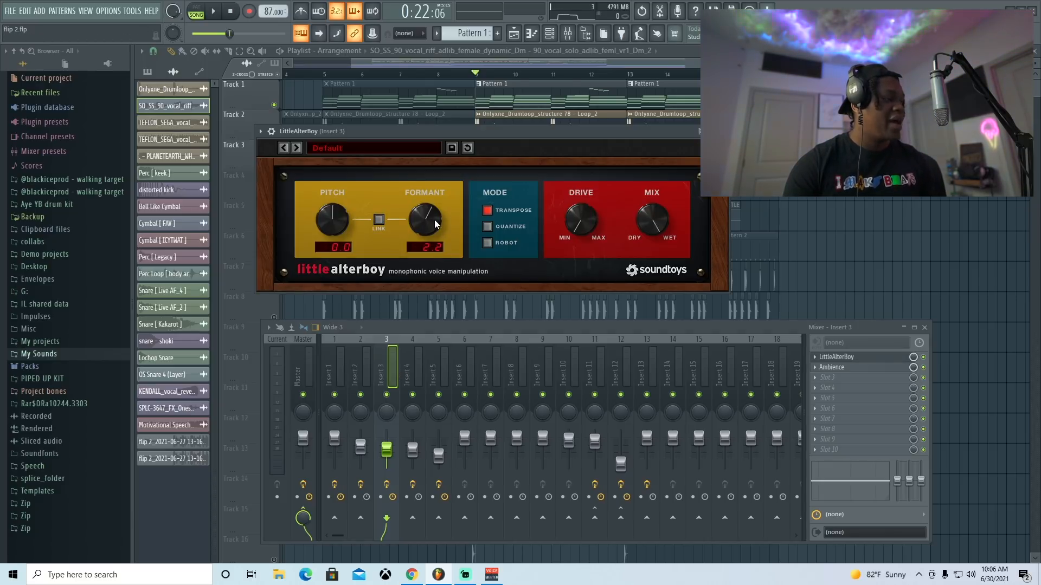
- Solo the vocal on Track 3, play it through LittleAlterBoy on Insert 3 and set the formant to 3.9
{"action": "left_click_drag", "start_coordinate": [411, 133], "coordinate": [441, 220]}
{"action": "right_click", "coordinate": [274, 166]}
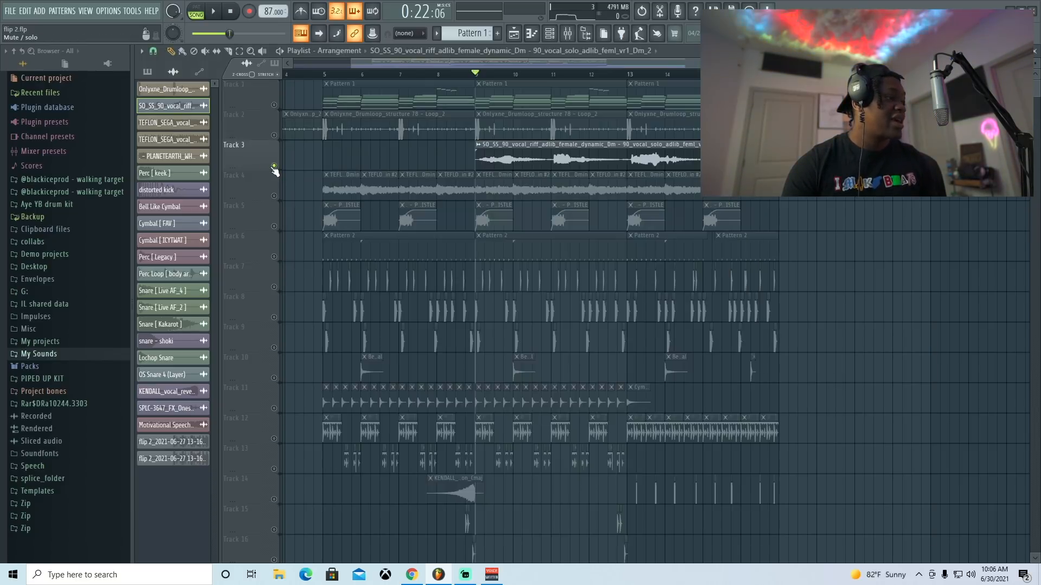
{"action": "left_click", "coordinate": [567, 33]}
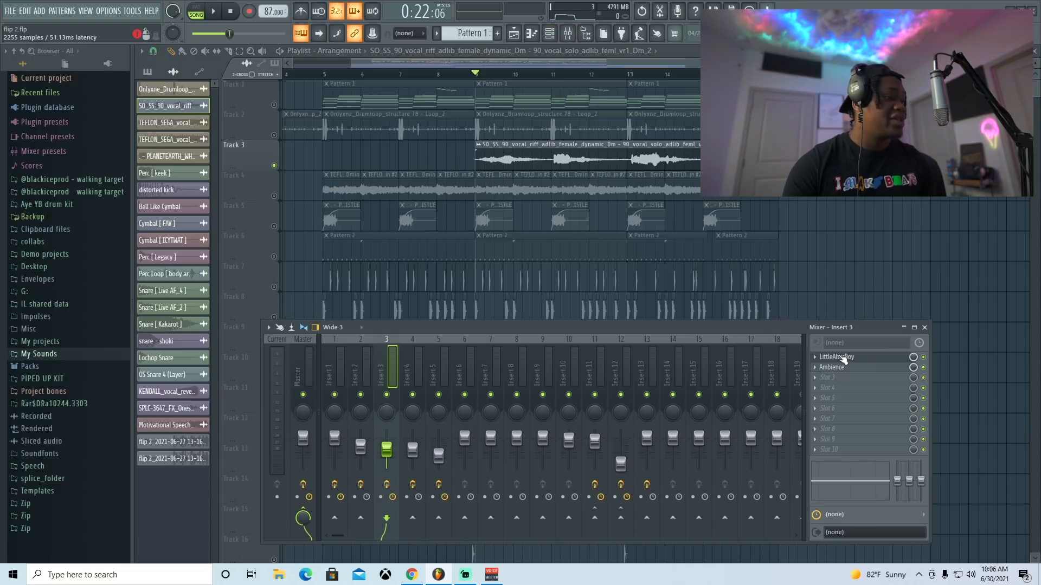
{"action": "left_click", "coordinate": [837, 358]}
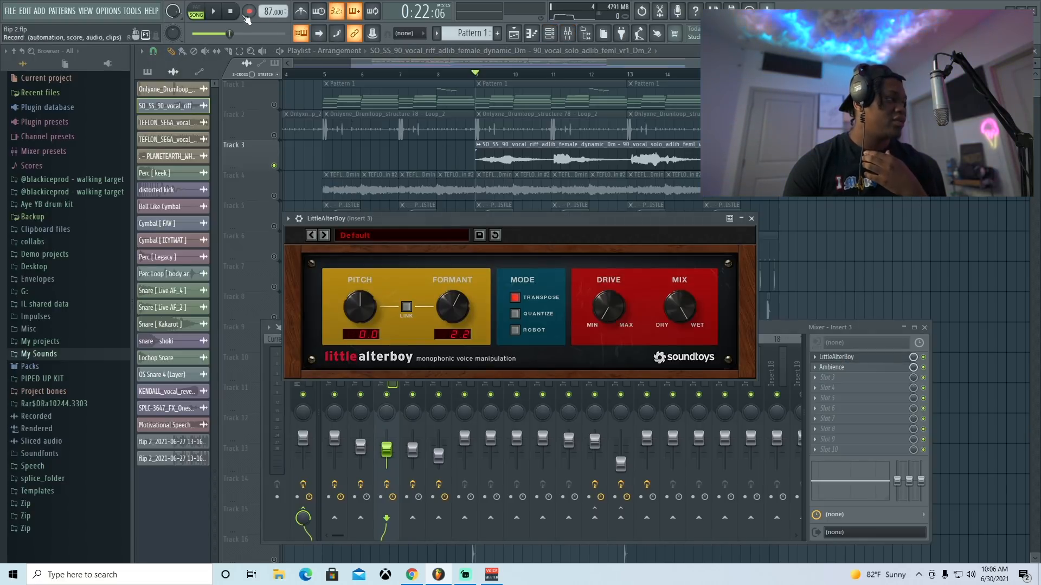
{"action": "left_click", "coordinate": [214, 11]}
{"action": "mouse_move", "coordinate": [456, 315]}
{"action": "left_mouse_down"}
{"action": "mouse_move", "coordinate": [454, 286]}
{"action": "mouse_move", "coordinate": [460, 313]}
{"action": "left_mouse_up"}
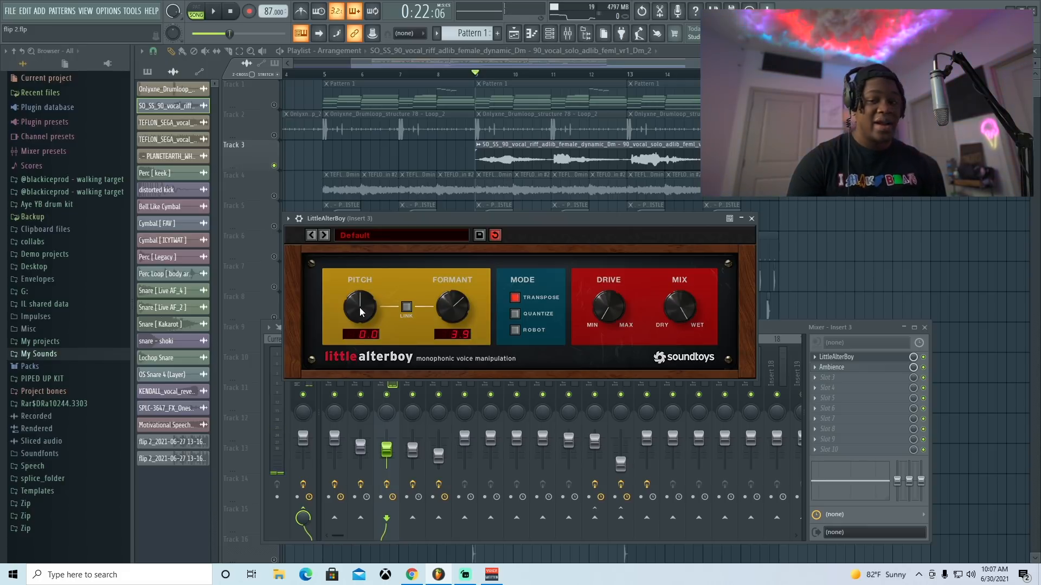
- Examine the Ambience reverb on Insert 3 and browse its preset list
{"action": "left_click_drag", "start_coordinate": [570, 254], "coordinate": [559, 230]}
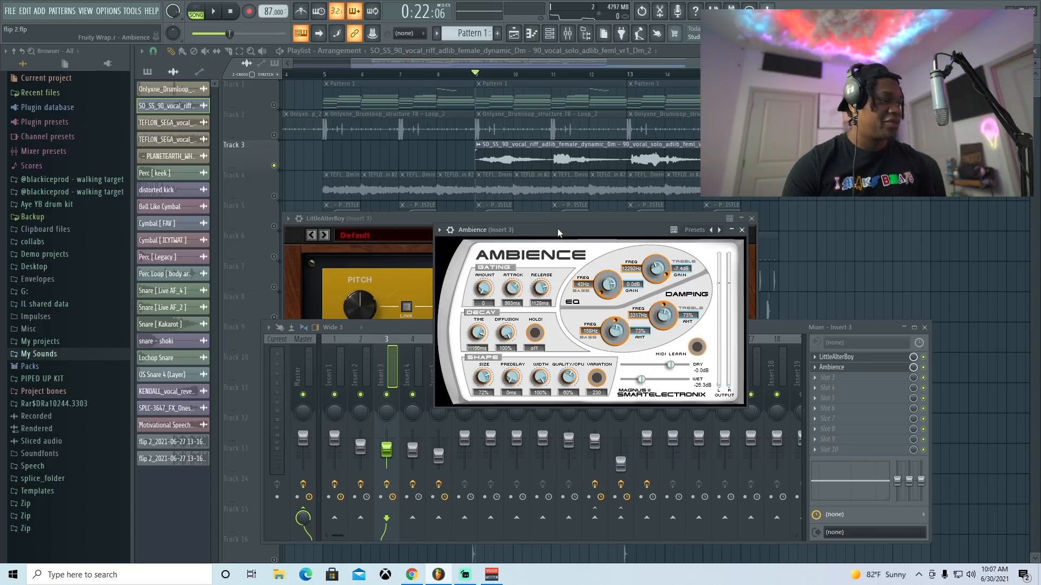
{"action": "left_click", "coordinate": [695, 230]}
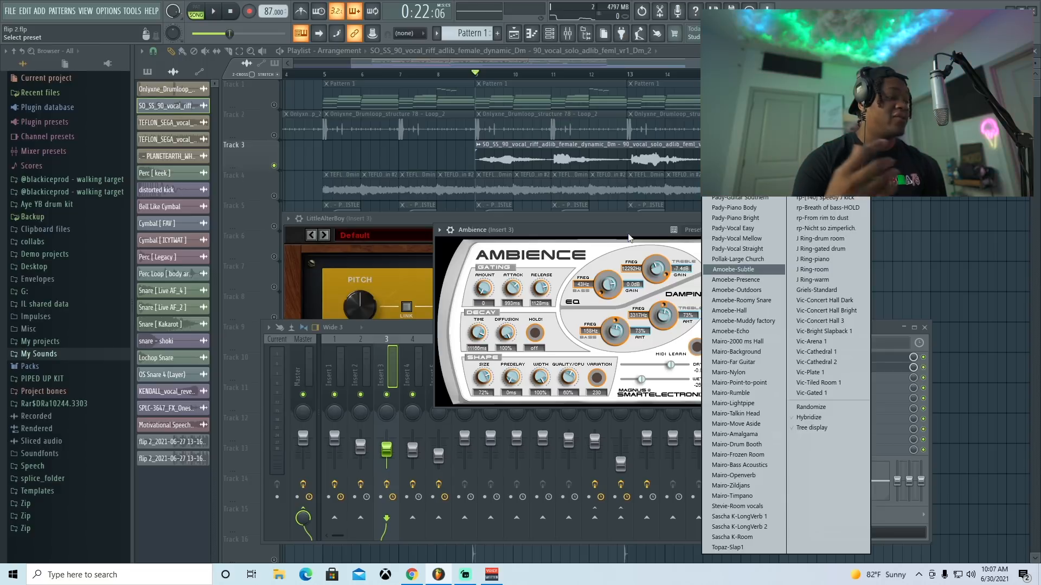
- Open the Track 4 vocal loop's channel settings, and play the soloed loop with Insert 4's effects toggled for comparison
{"action": "double_click", "coordinate": [492, 183]}
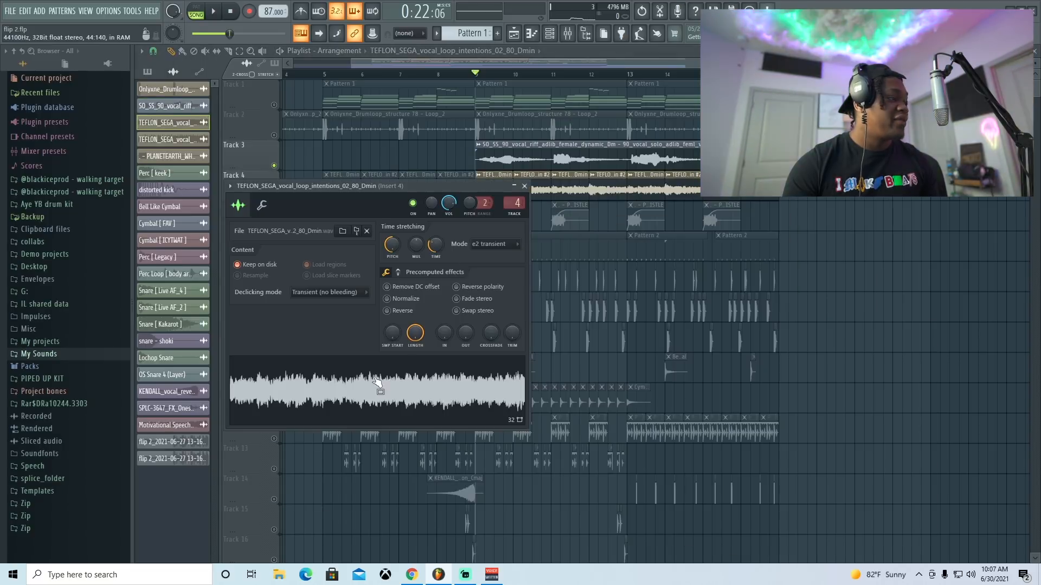
{"action": "right_click", "coordinate": [362, 390]}
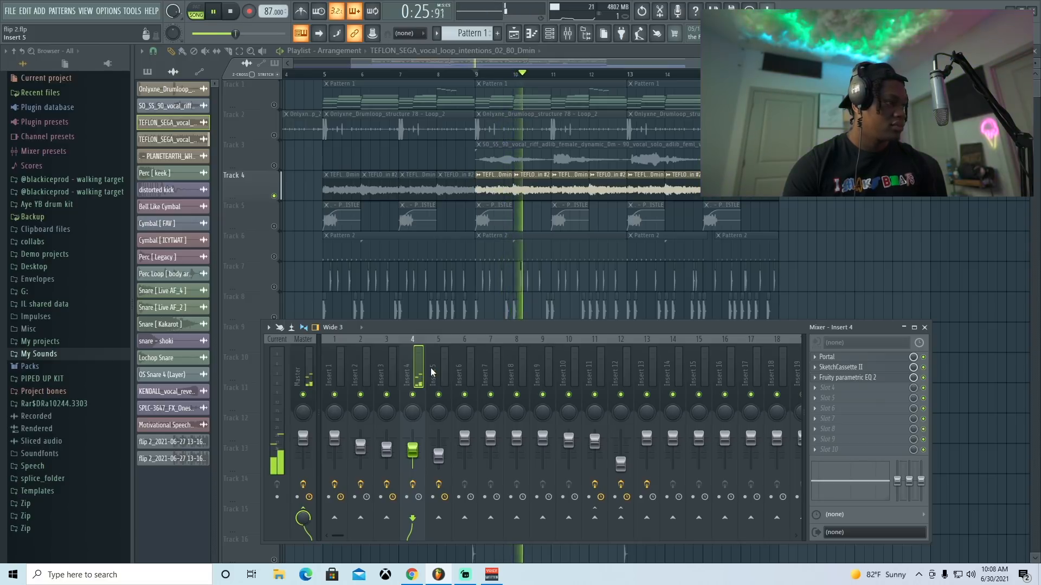
{"action": "key", "text": "space"}
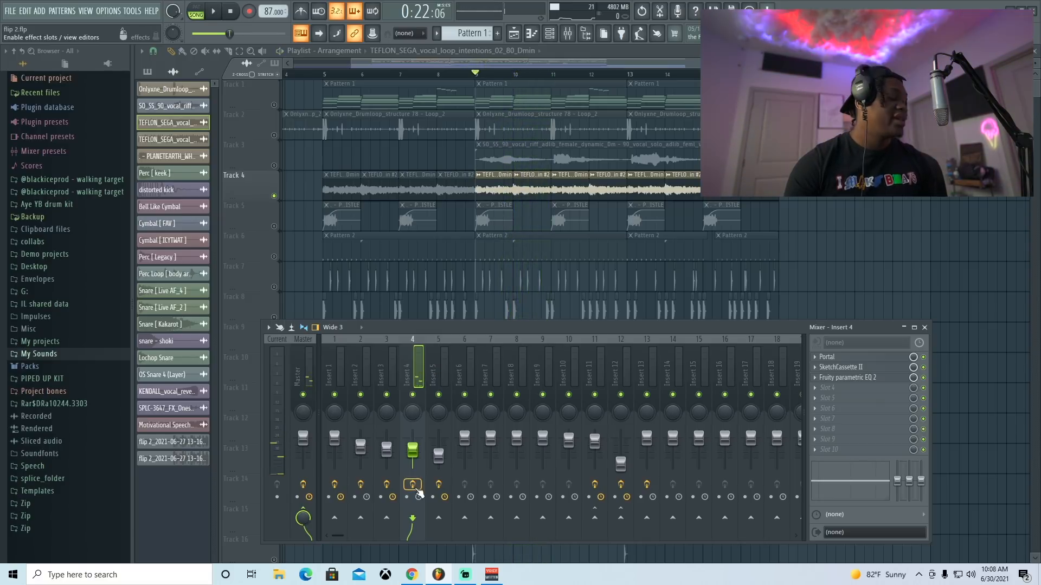
{"action": "key", "text": "space"}
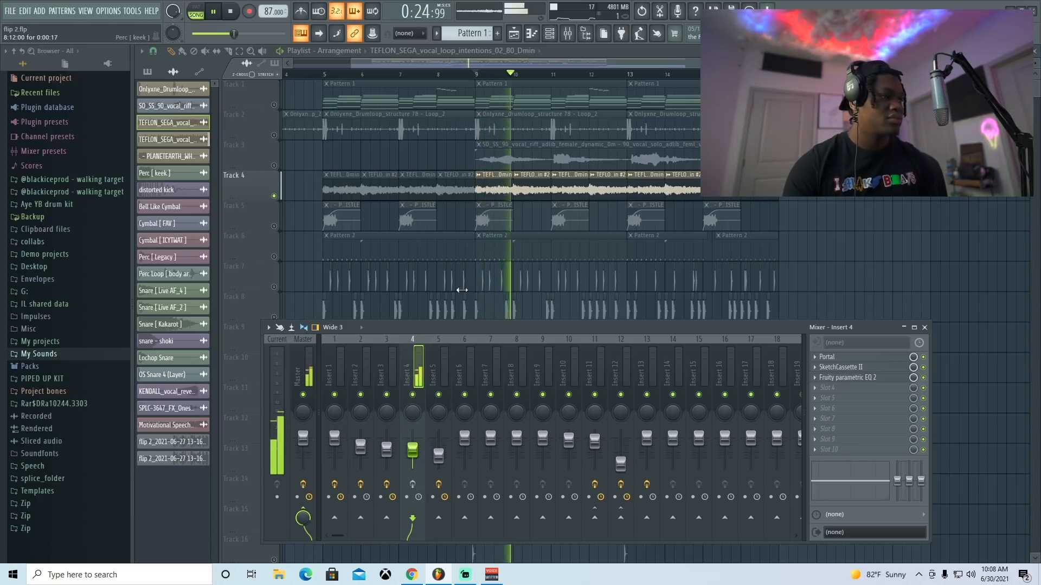
{"action": "key", "text": "space"}
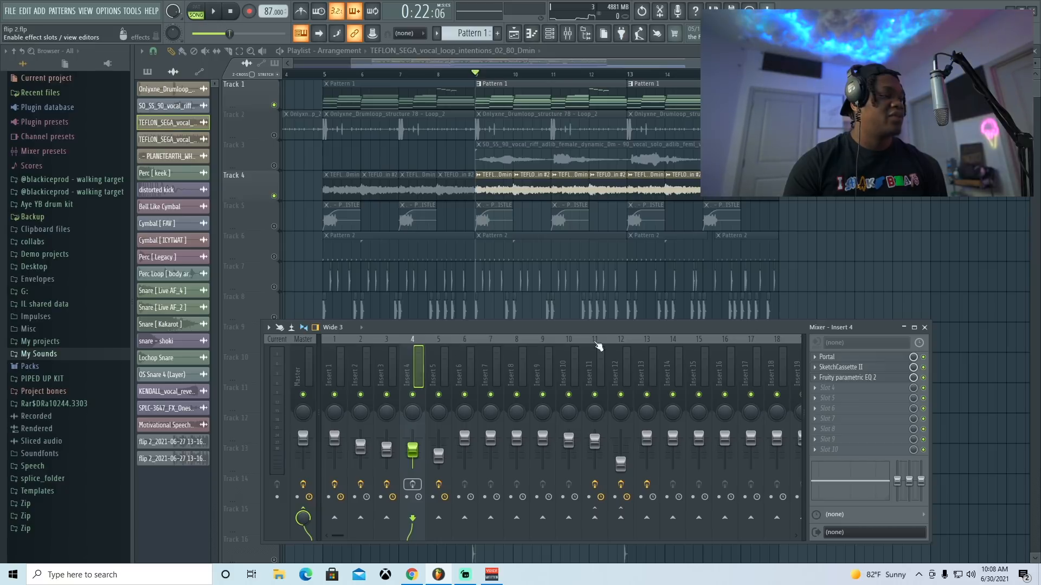
- Open SketchCassette II on Insert 4, and solo the Track 5 whistle for a short listen with Insert 5 shown in the mixer
{"action": "left_click", "coordinate": [867, 367]}
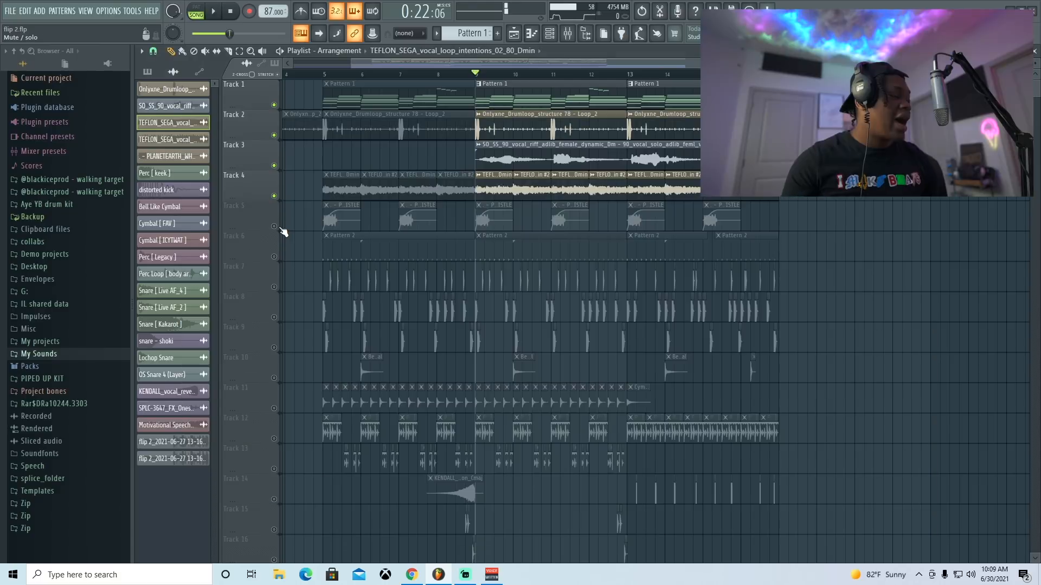
{"action": "left_click", "coordinate": [278, 226]}
{"action": "right_click", "coordinate": [275, 226]}
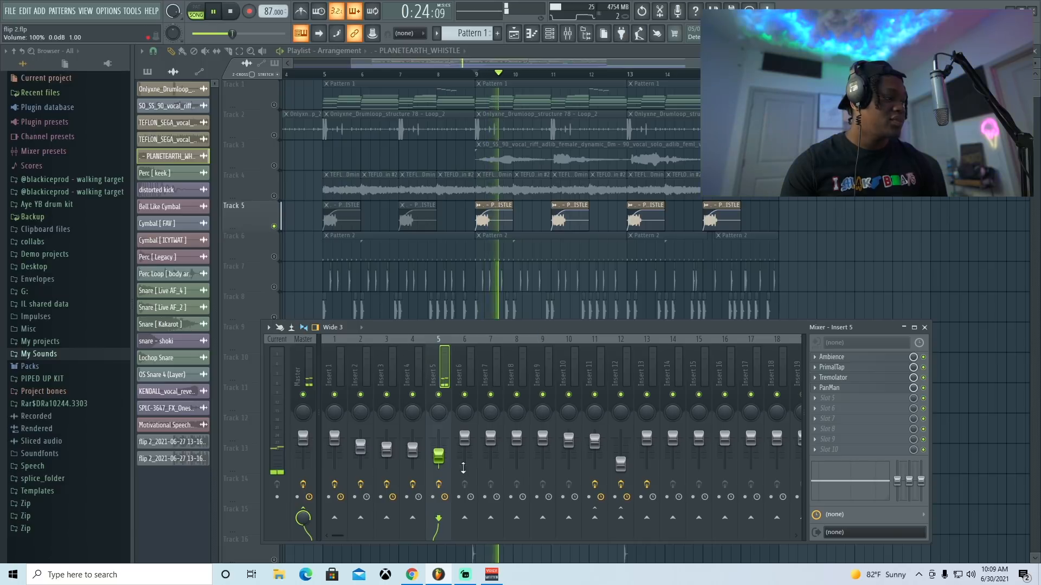
{"action": "key", "text": "space"}
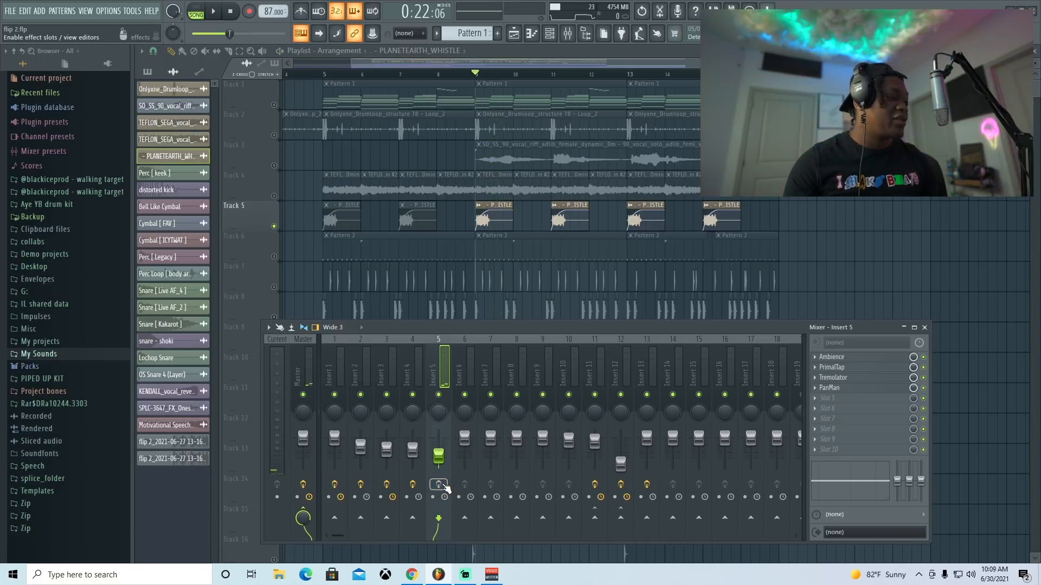
{"action": "key", "text": "space"}
{"action": "key", "text": "space"}
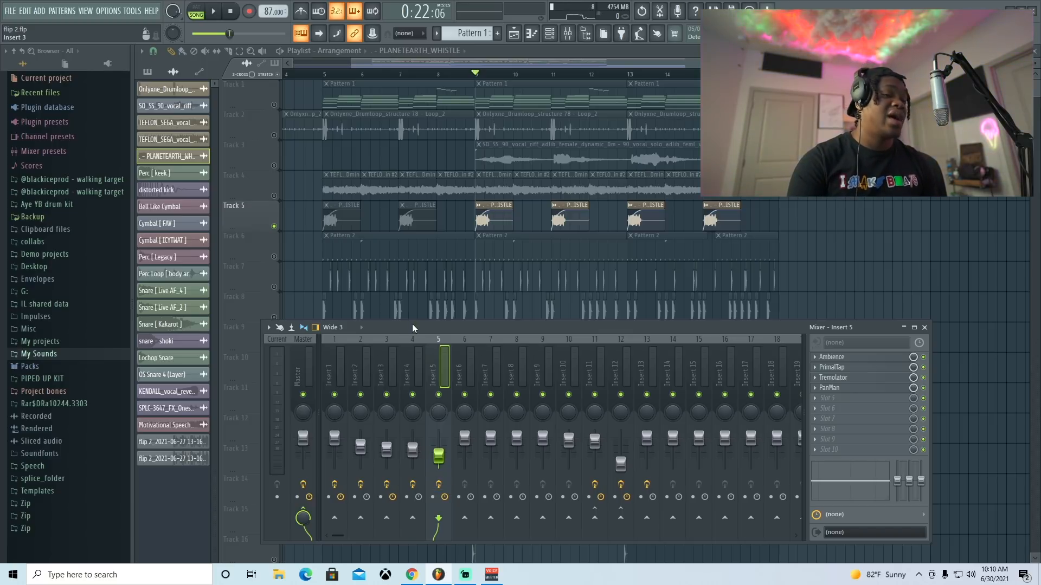
- Browse My Sounds to the PG DI2 - Bells Shots folder of Digital Crate Vol 2 and audition its bell one-shots in turn
{"action": "left_click", "coordinate": [44, 354]}
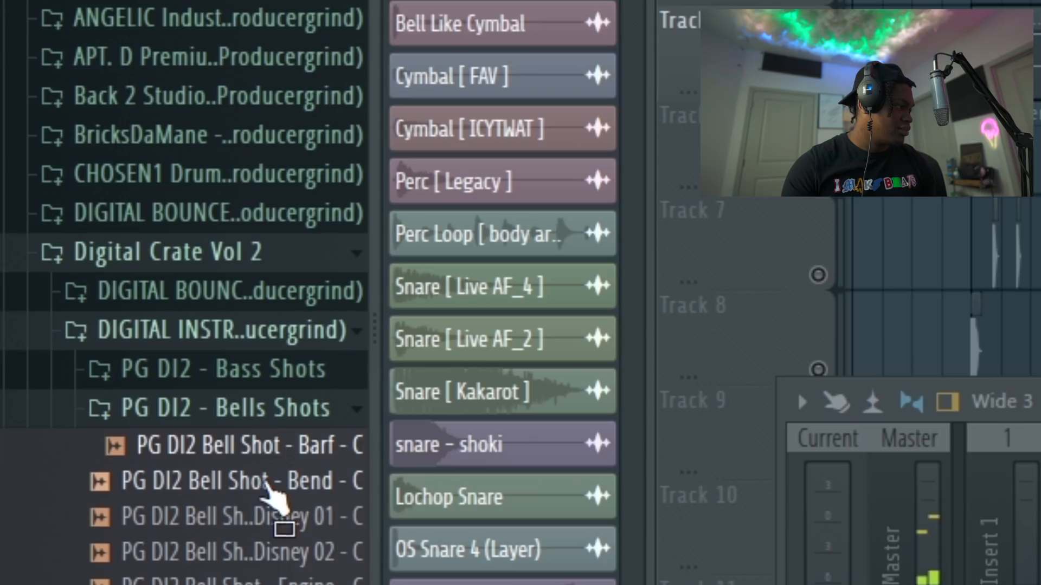
{"action": "left_click", "coordinate": [268, 481]}
{"action": "scroll", "coordinate": [269, 482], "scroll_direction": "down", "scroll_amount": 4}
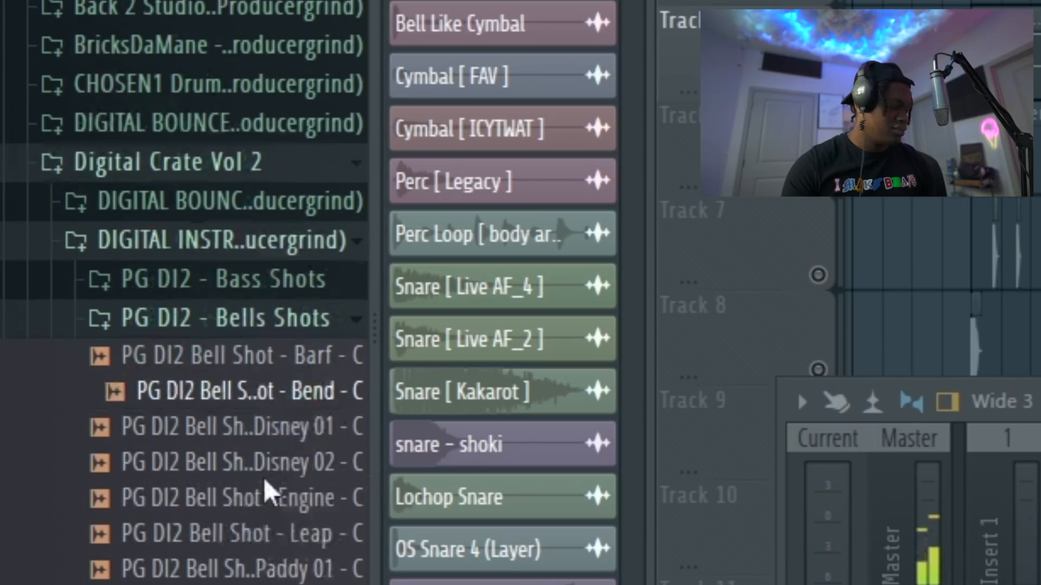
{"action": "key", "text": "Down"}
{"action": "key", "text": "Down"}
{"action": "key", "text": "Down"}
{"action": "key", "text": "Down"}
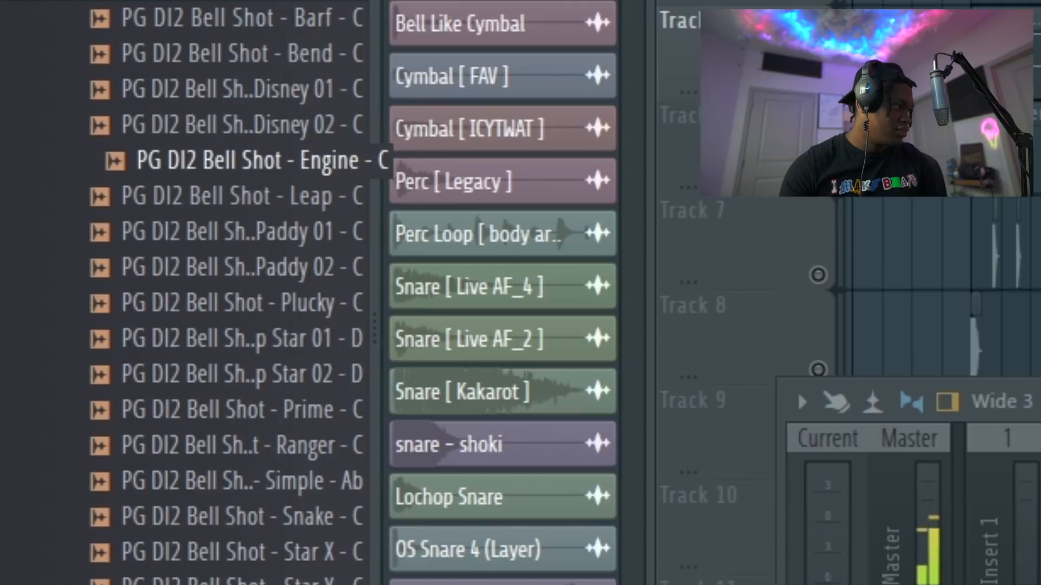
{"action": "key", "text": "Down"}
{"action": "key", "text": "Down"}
{"action": "key", "text": "Down"}
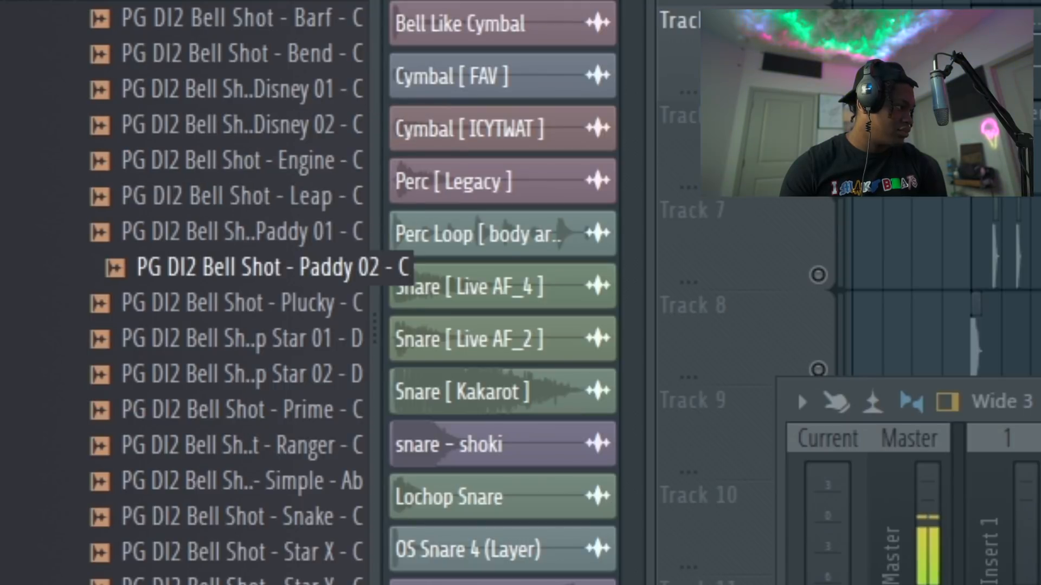
{"action": "key", "text": "Down"}
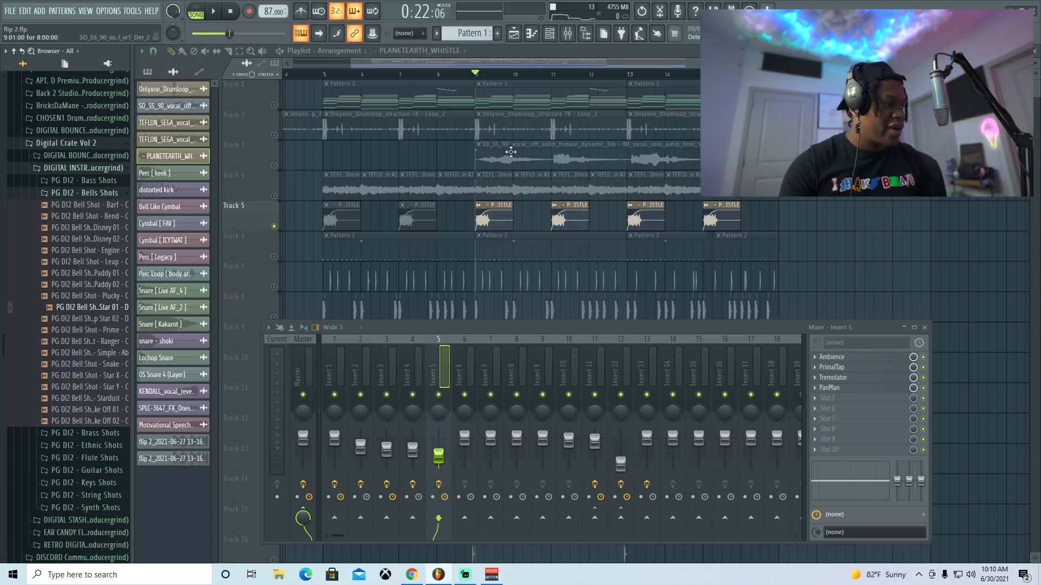
- Examine the Ambience and PrimalTap effects on Insert 5 and browse PrimalTap's preset categories
{"action": "left_click_drag", "start_coordinate": [317, 157], "coordinate": [461, 174]}
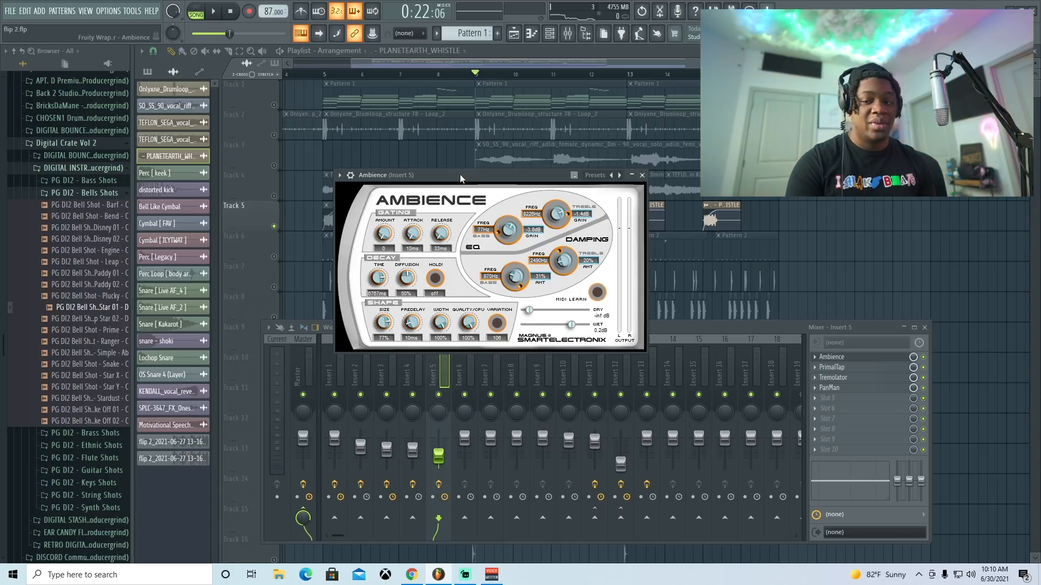
{"action": "left_click", "coordinate": [837, 367]}
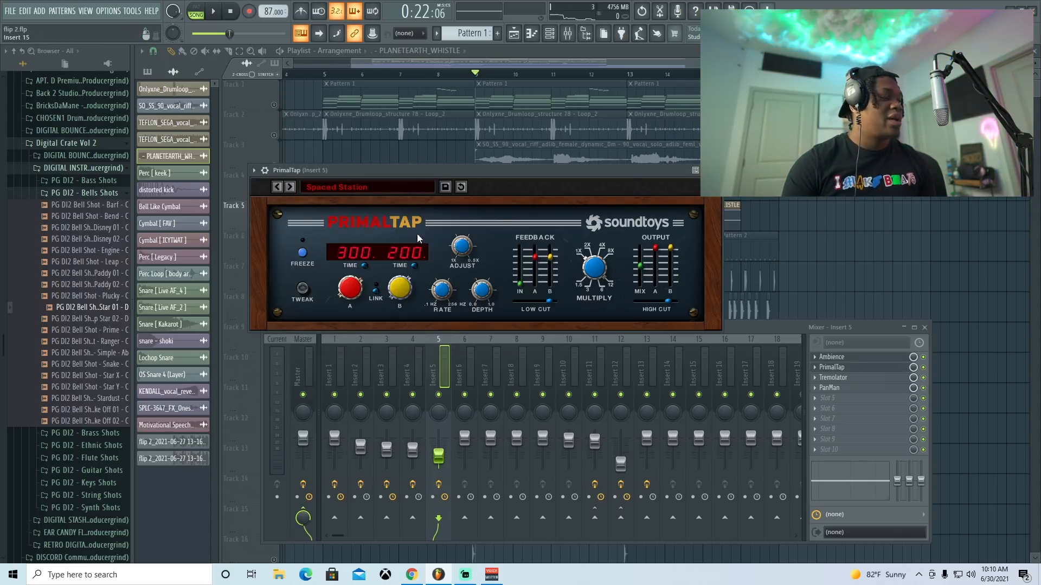
{"action": "left_click", "coordinate": [340, 189]}
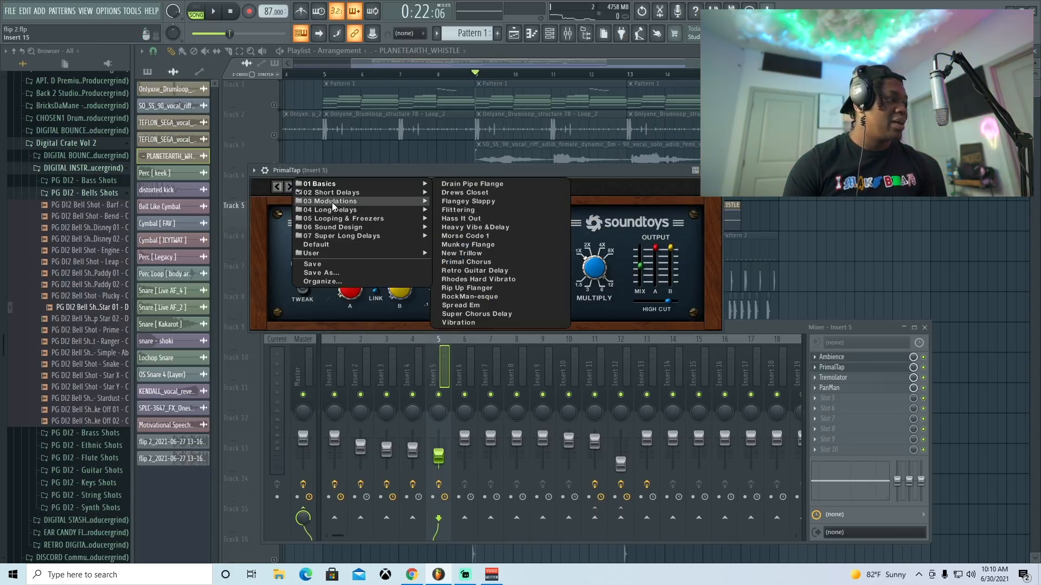
{"action": "mouse_move", "coordinate": [374, 195]}
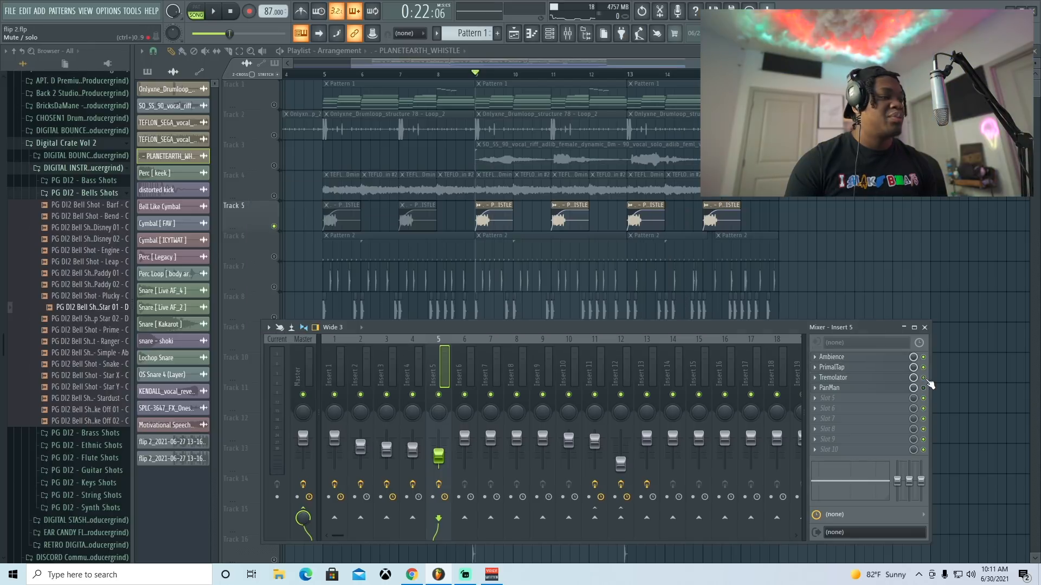
- Open Tremolator on Insert 5, play the soloed whistle through it, and open PanMan
{"action": "left_click", "coordinate": [881, 381]}
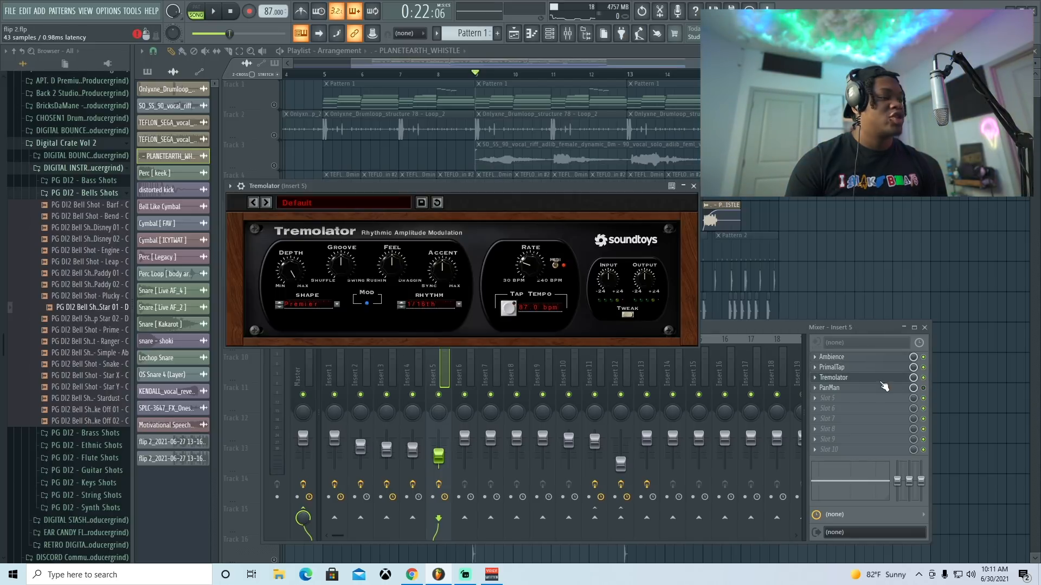
{"action": "left_click_drag", "start_coordinate": [352, 189], "coordinate": [451, 187]}
{"action": "key", "text": "space"}
{"action": "key", "text": "space"}
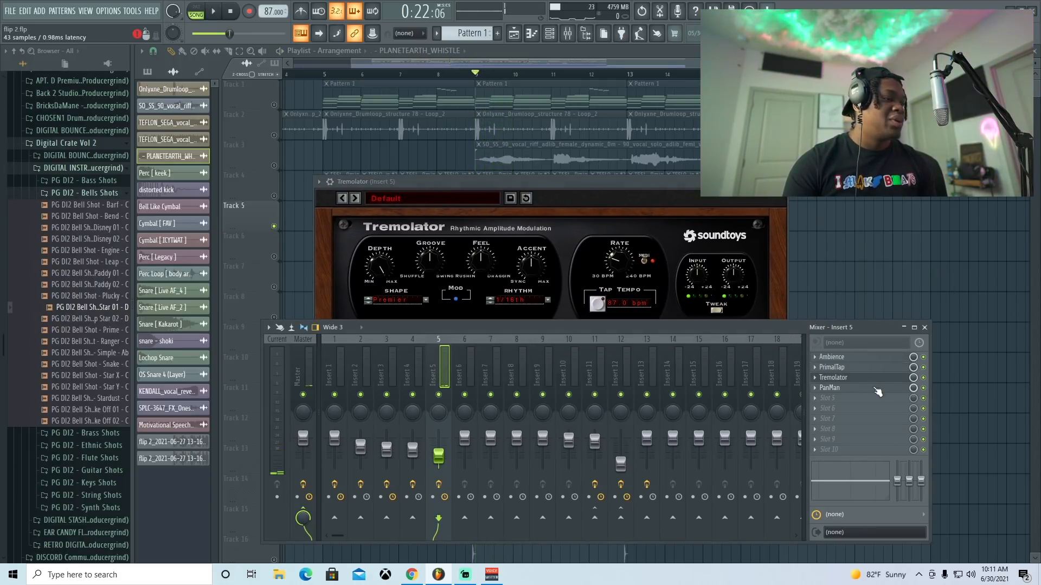
{"action": "left_click", "coordinate": [873, 388]}
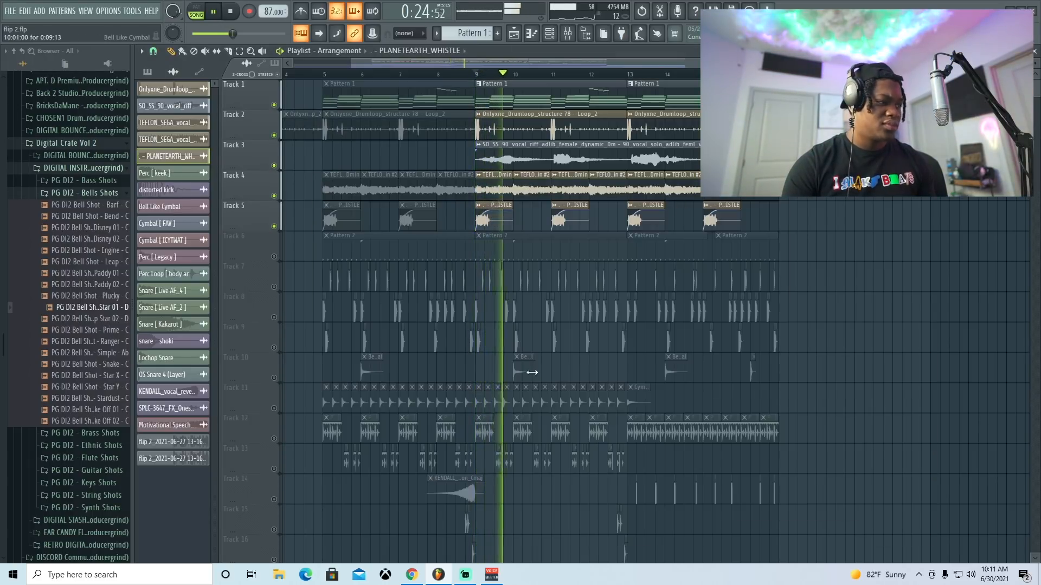
- Play Tracks 1 to 5 together while looking over the lower playlist tracks, and stop playback
{"action": "scroll", "coordinate": [564, 396], "scroll_direction": "down", "scroll_amount": 3}
{"action": "scroll", "coordinate": [565, 396], "scroll_direction": "down", "scroll_amount": 5}
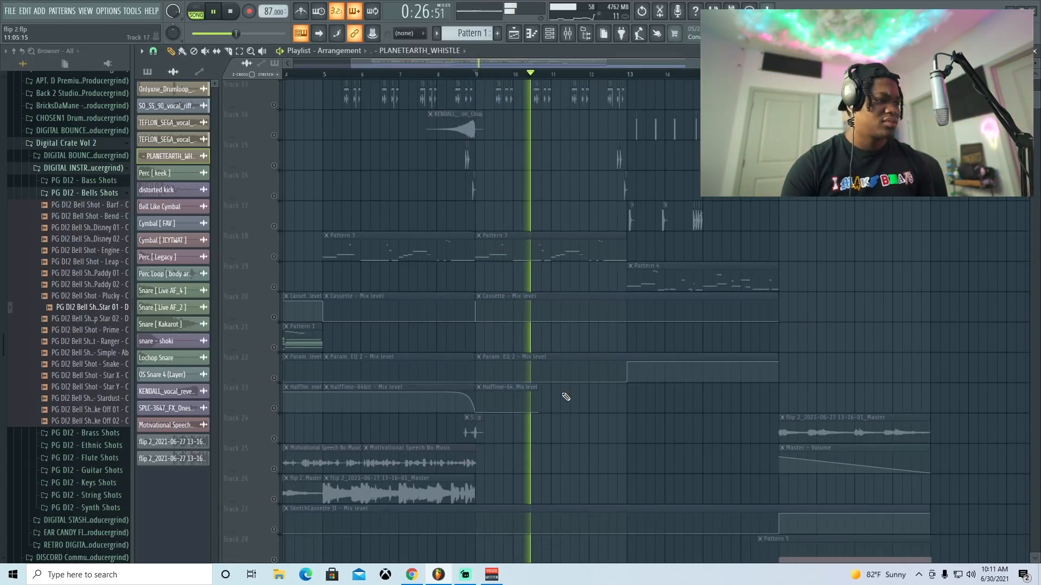
{"action": "scroll", "coordinate": [567, 401], "scroll_direction": "up", "scroll_amount": 5}
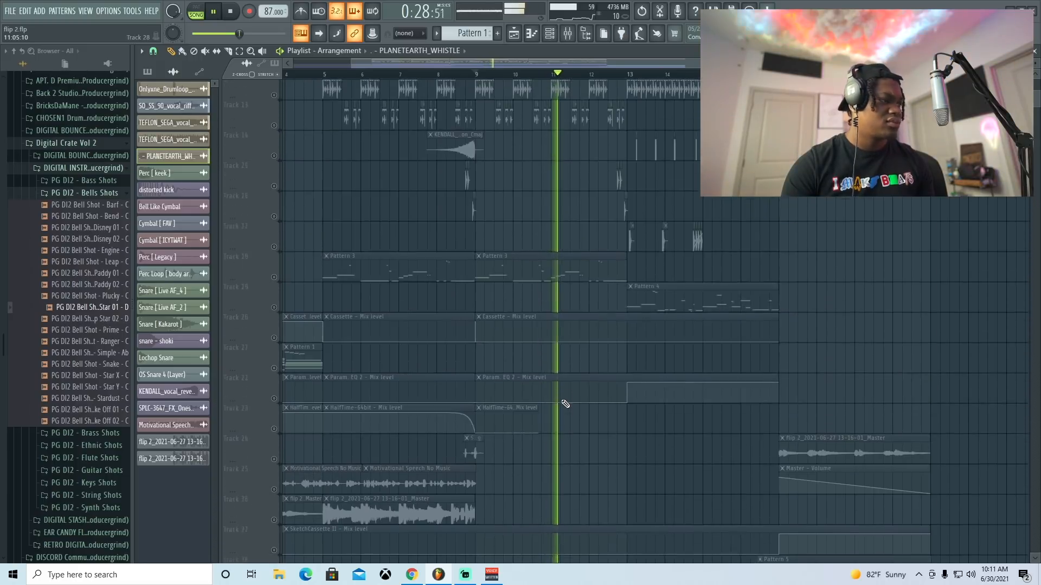
{"action": "scroll", "coordinate": [565, 404], "scroll_direction": "up", "scroll_amount": 3}
{"action": "key", "text": "space"}
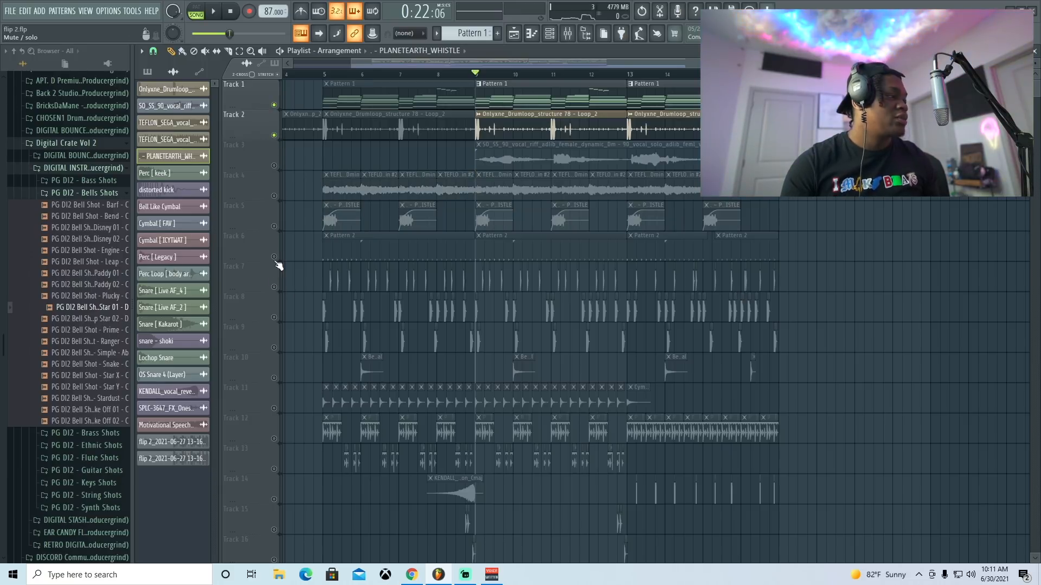
- Enable Track 6 and open Pattern 2's COSMIC Hi-Hat 18 notes in the piano roll
{"action": "left_click", "coordinate": [274, 259]}
{"action": "left_click", "coordinate": [502, 253]}
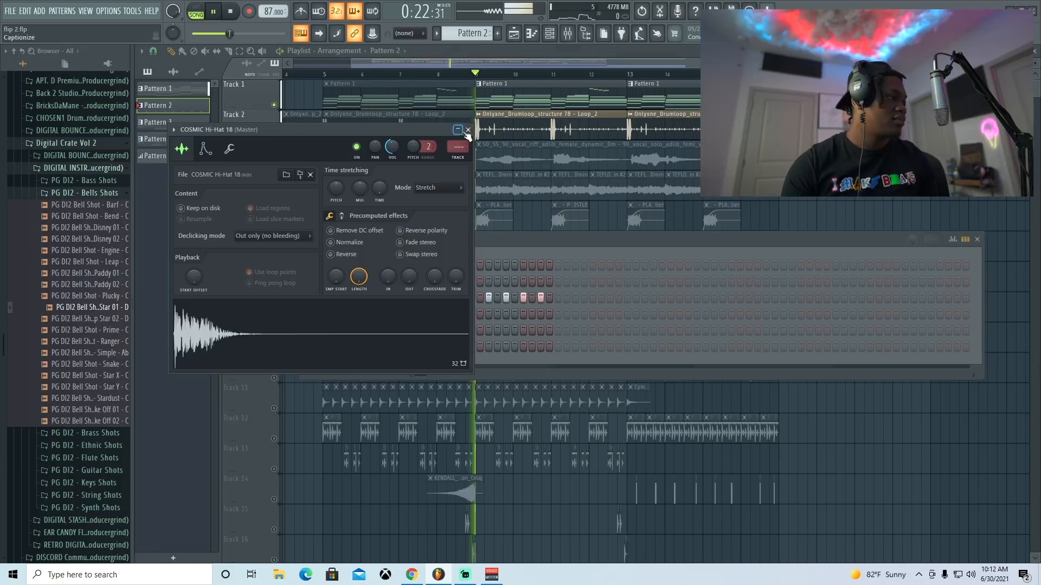
{"action": "left_click", "coordinate": [468, 130]}
{"action": "right_click", "coordinate": [382, 298]}
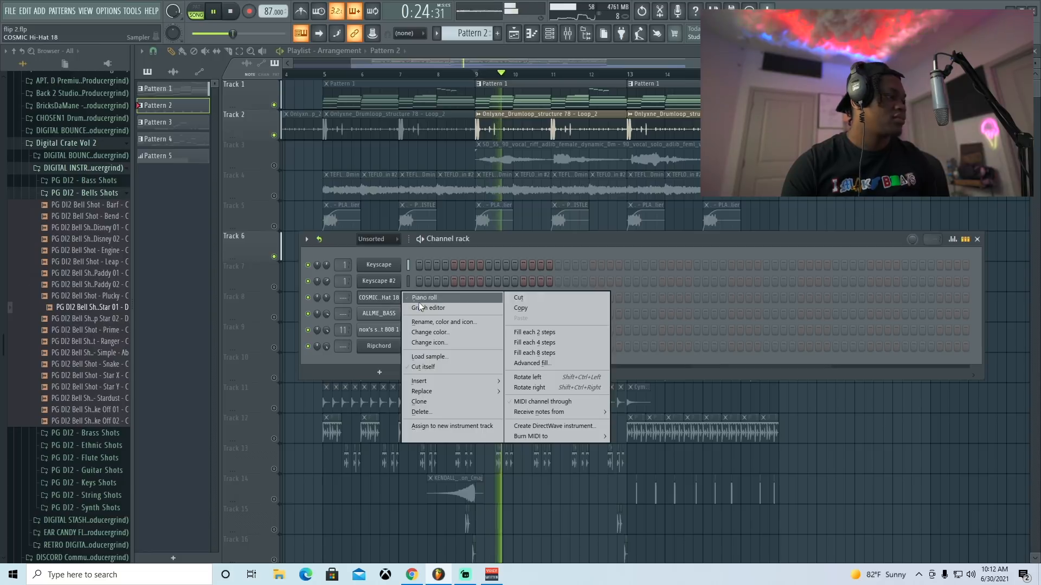
{"action": "left_click", "coordinate": [419, 299]}
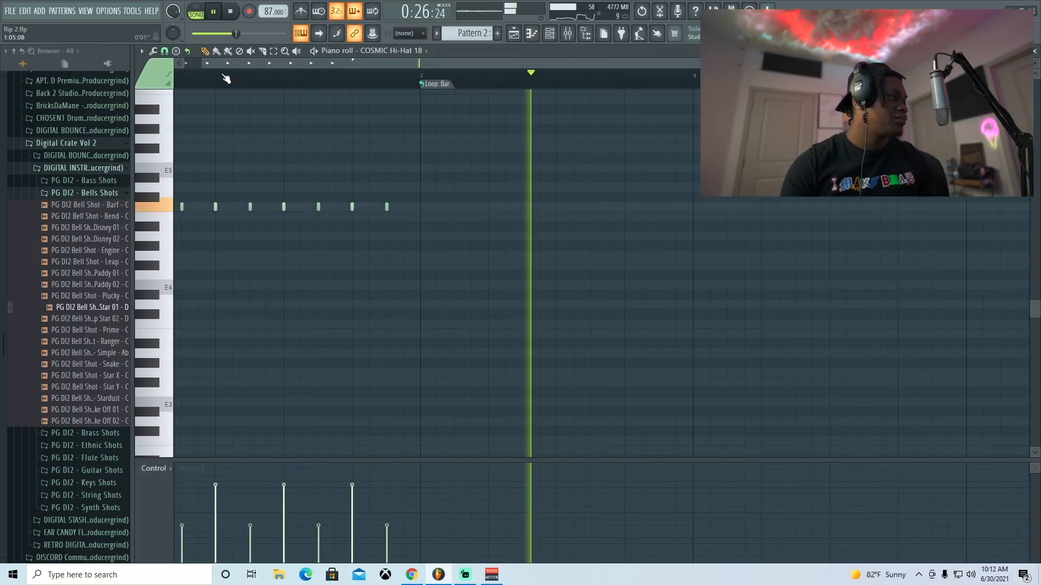
- Set the piano roll snap to (none) and select all the COSMIC Hi-Hat 18 notes
{"action": "left_click_drag", "start_coordinate": [221, 64], "coordinate": [109, 42]}
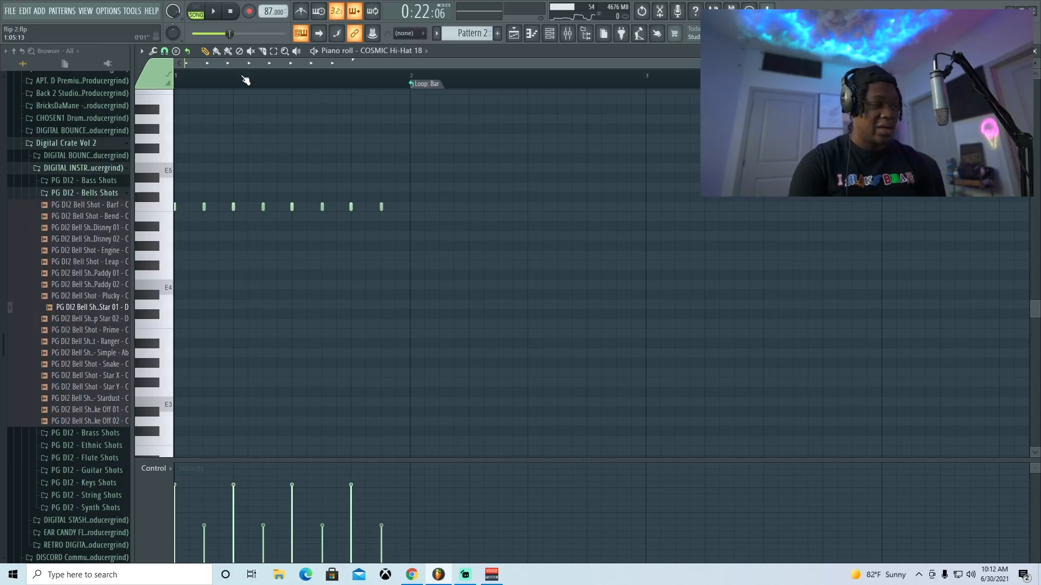
{"action": "scroll", "coordinate": [245, 80], "scroll_direction": "up", "scroll_amount": 2}
{"action": "left_click", "coordinate": [164, 51]}
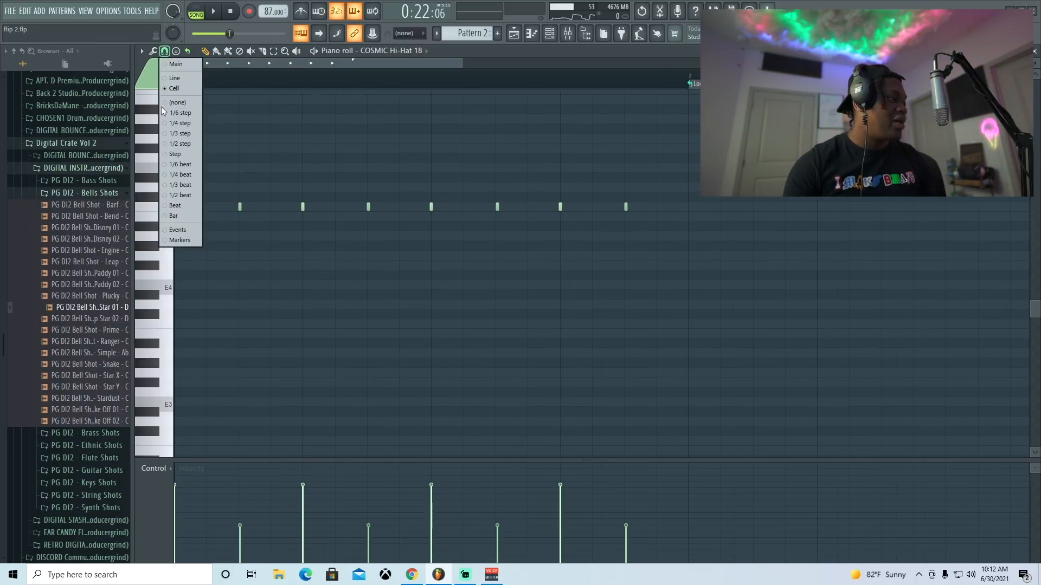
{"action": "left_click", "coordinate": [171, 103]}
{"action": "scroll", "coordinate": [208, 67], "scroll_direction": "up", "scroll_amount": 2}
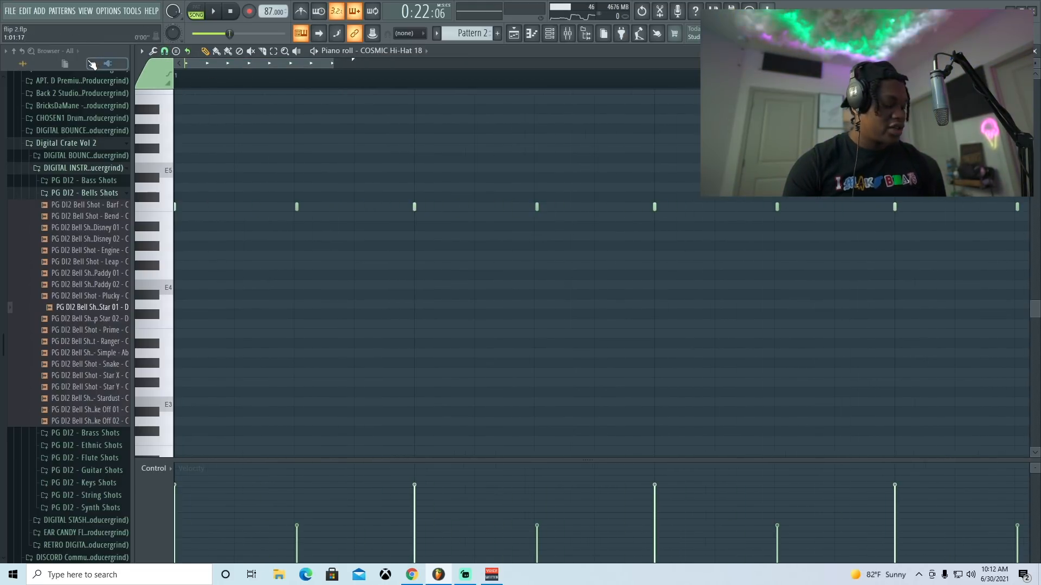
{"action": "key", "text": "ctrl+a"}
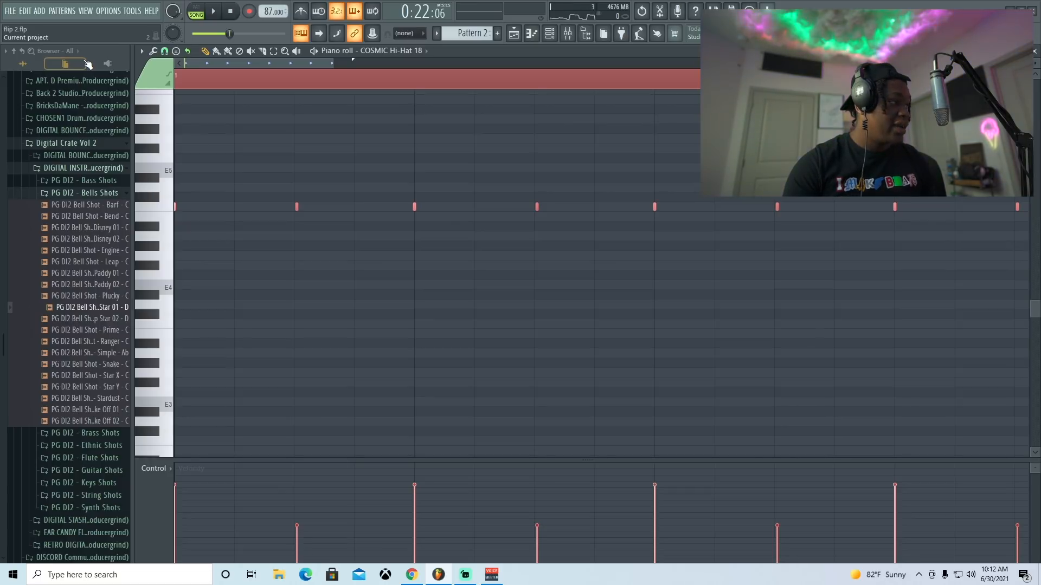
{"action": "scroll", "coordinate": [311, 89], "scroll_direction": "up", "scroll_amount": 2}
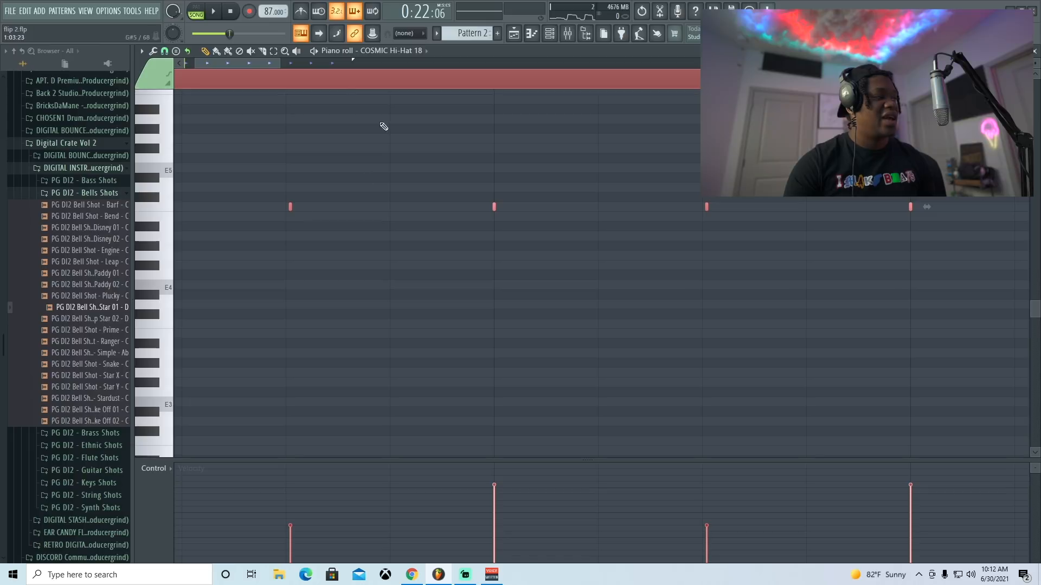
- Return to the playlist, start playback with Track 7 enabled, and check the Perc [ keek ] clip's channel settings
{"action": "key", "text": "F5"}
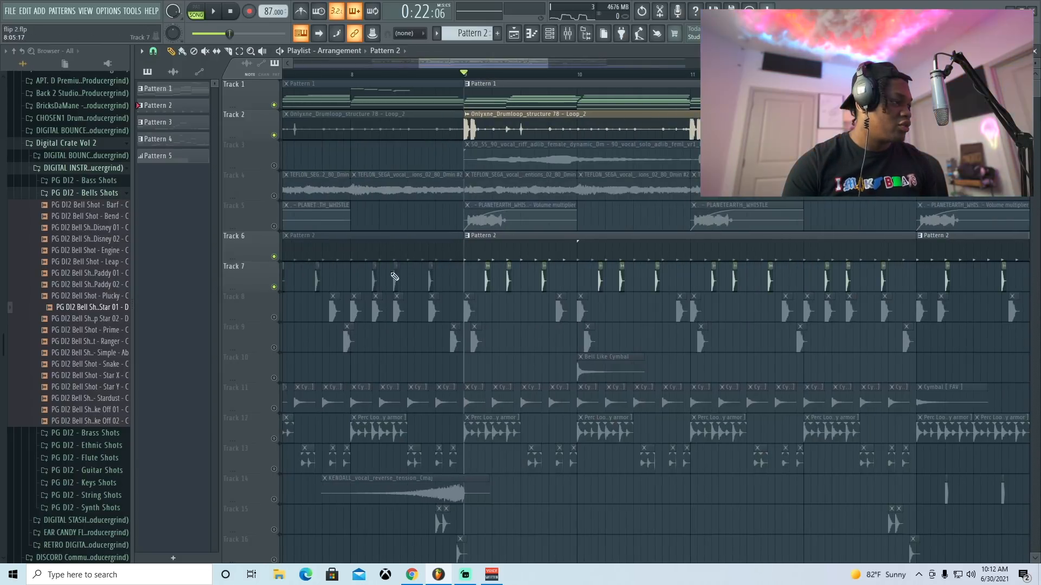
{"action": "key", "text": "space"}
{"action": "double_click", "coordinate": [508, 279]}
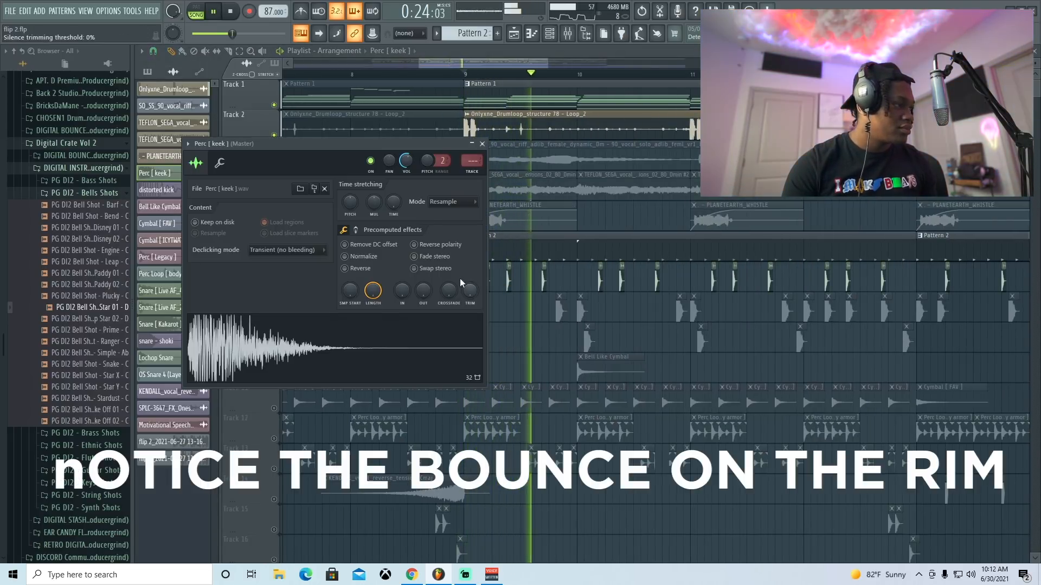
{"action": "left_click", "coordinate": [482, 144]}
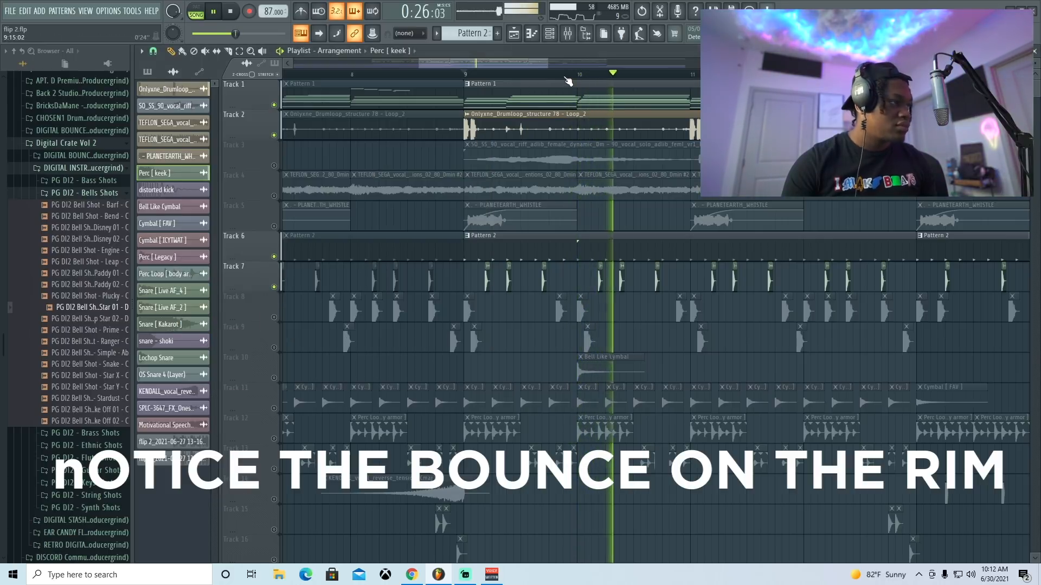
- Listen to the Track 7 rim pattern with the hi-hats, chords and drum loop through the arrangement, and stop playback
{"action": "left_click_drag", "start_coordinate": [529, 60], "coordinate": [560, 60]}
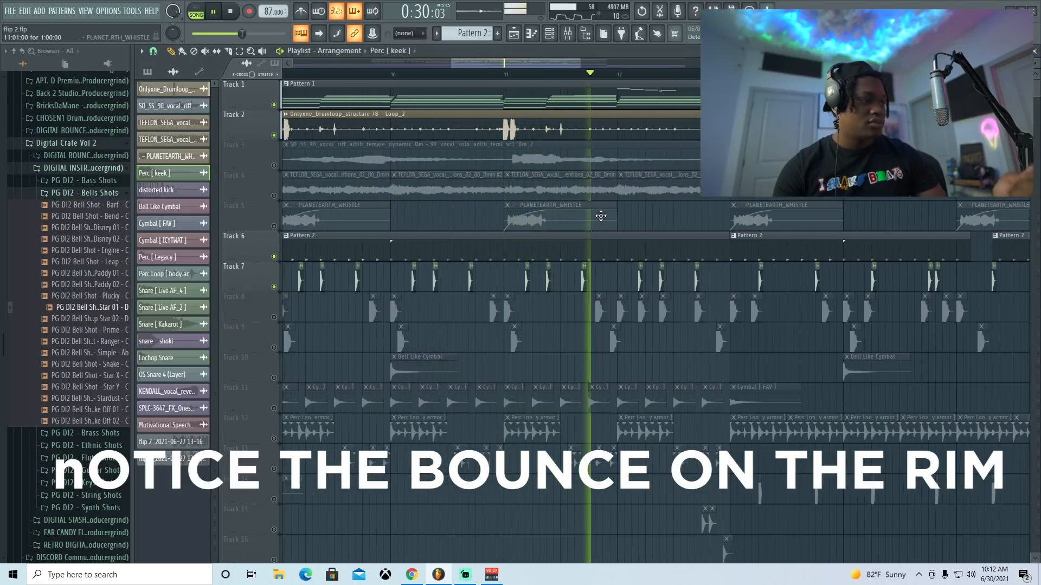
{"action": "scroll", "coordinate": [646, 81], "scroll_direction": "down", "scroll_amount": 2}
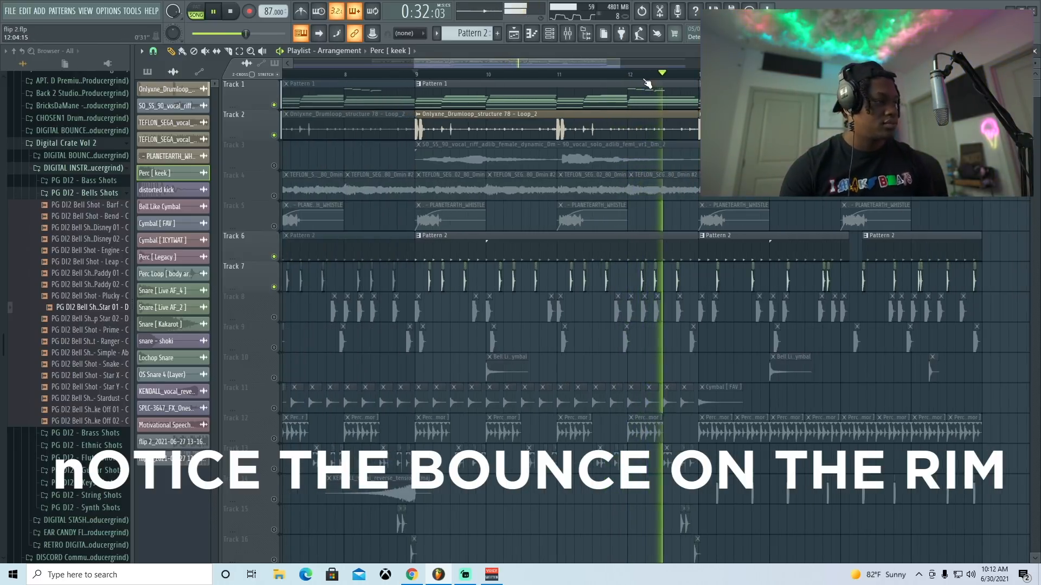
{"action": "scroll", "coordinate": [648, 83], "scroll_direction": "up", "scroll_amount": 2}
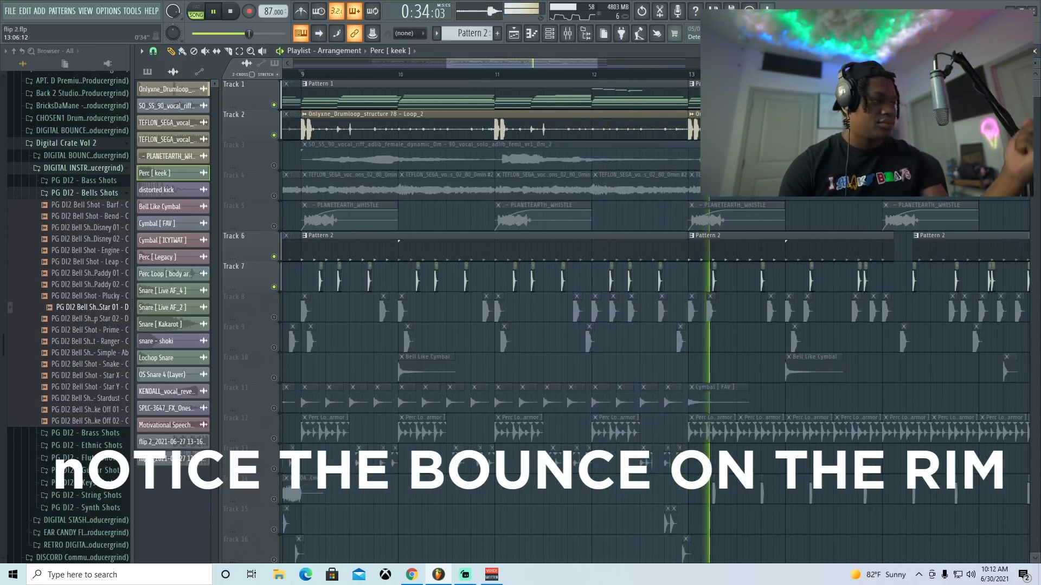
{"action": "scroll", "coordinate": [724, 76], "scroll_direction": "down", "scroll_amount": 2}
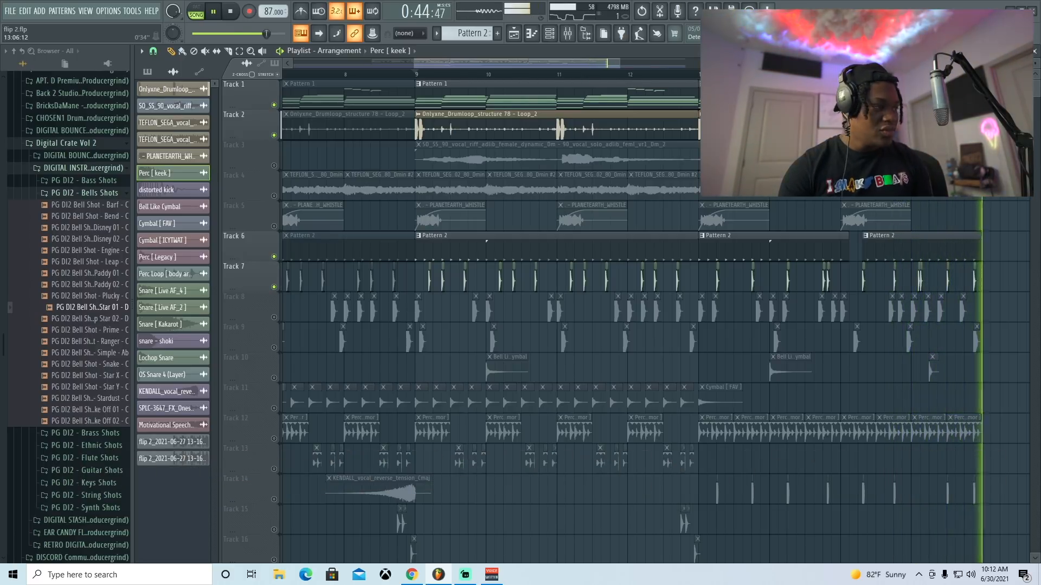
{"action": "key", "text": "space"}
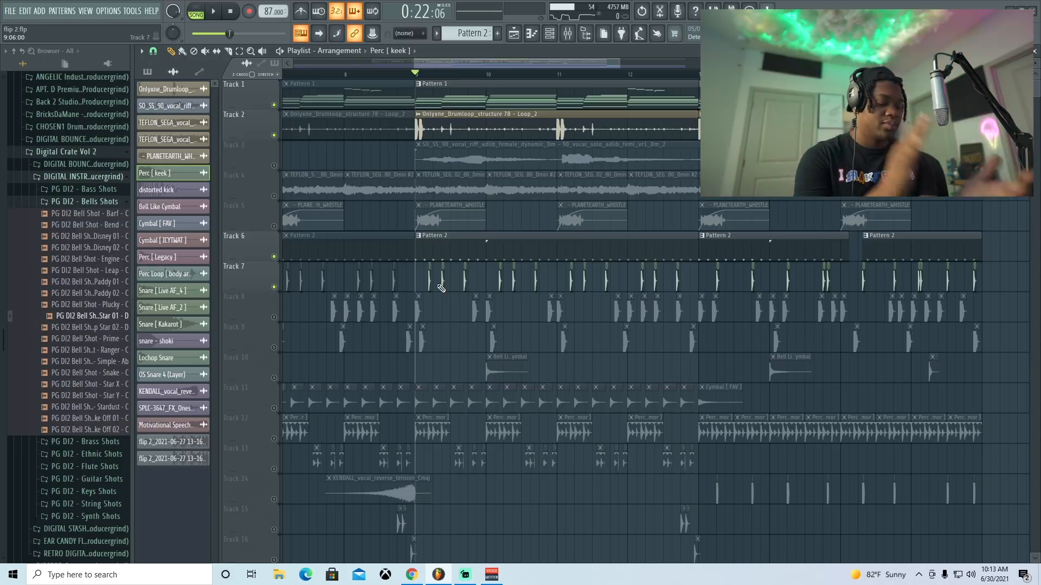
- Enable Tracks 8 and 9, open the distorted kick clip's channel settings, audition the sample and close the settings
{"action": "left_click", "coordinate": [274, 317]}
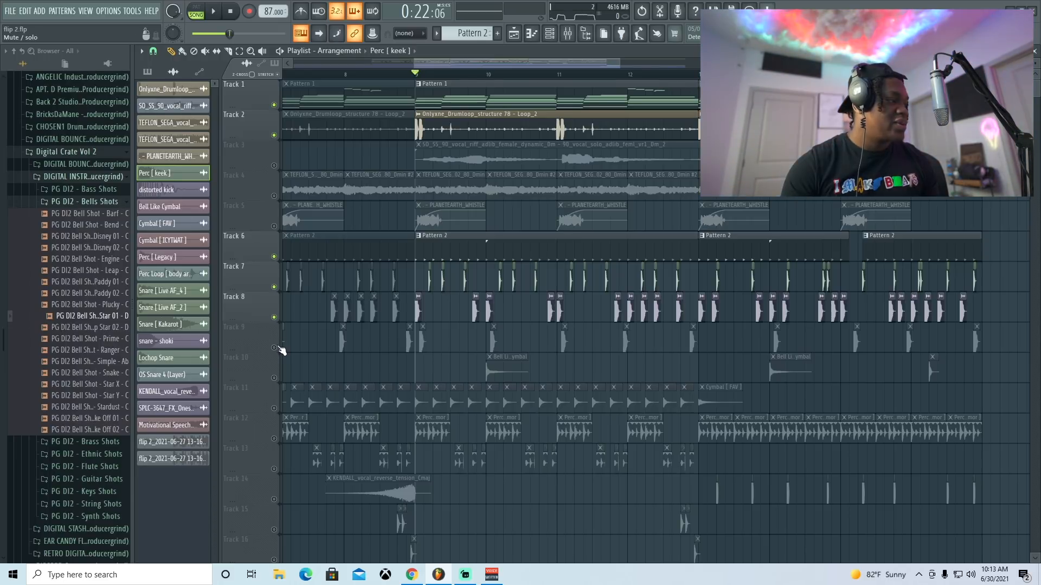
{"action": "left_click", "coordinate": [274, 348]}
{"action": "double_click", "coordinate": [418, 309]}
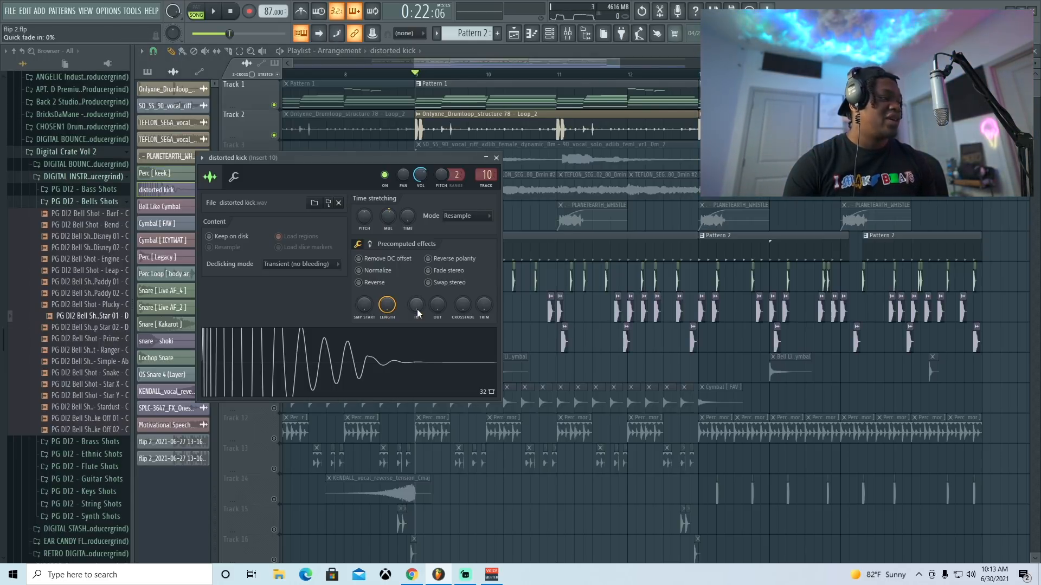
{"action": "left_click_drag", "start_coordinate": [253, 155], "coordinate": [289, 152]}
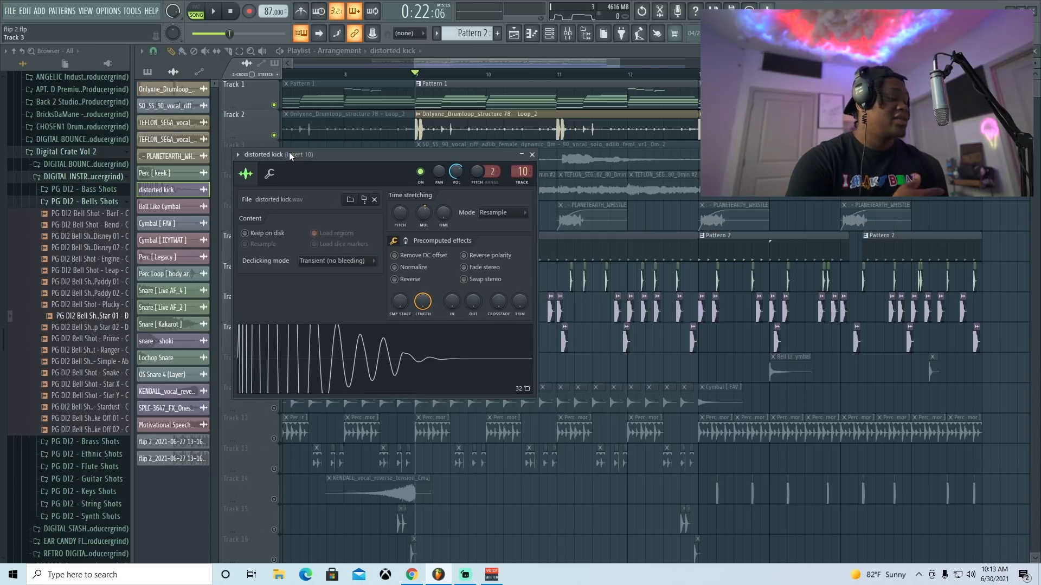
{"action": "left_click", "coordinate": [356, 363]}
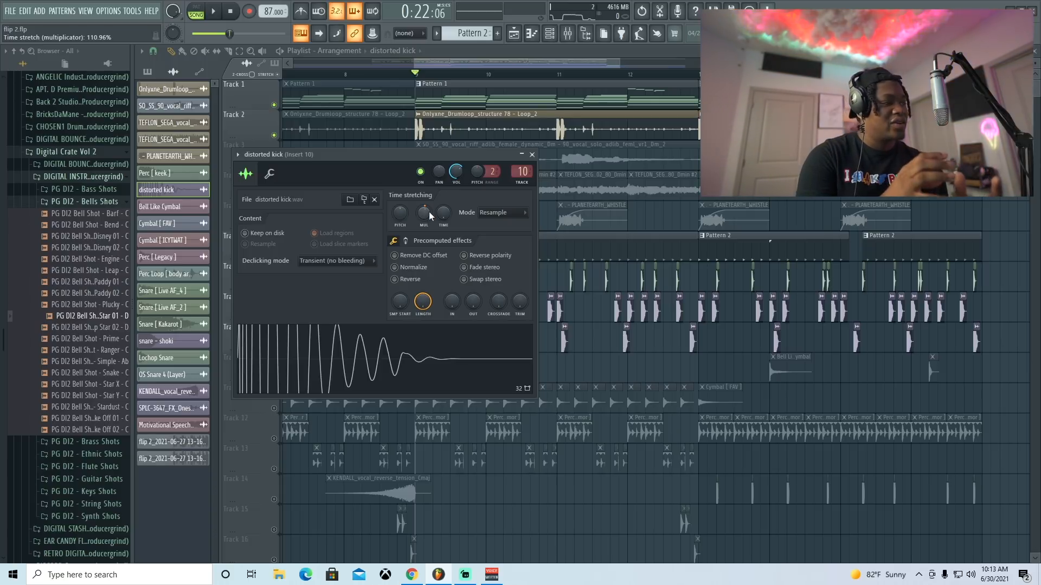
{"action": "key", "text": "Escape"}
- Play the arrangement from bar 9 to hear the distorted kick tracks with the hi-hats, chords and drum loop, and stop playback
{"action": "key", "text": "space"}
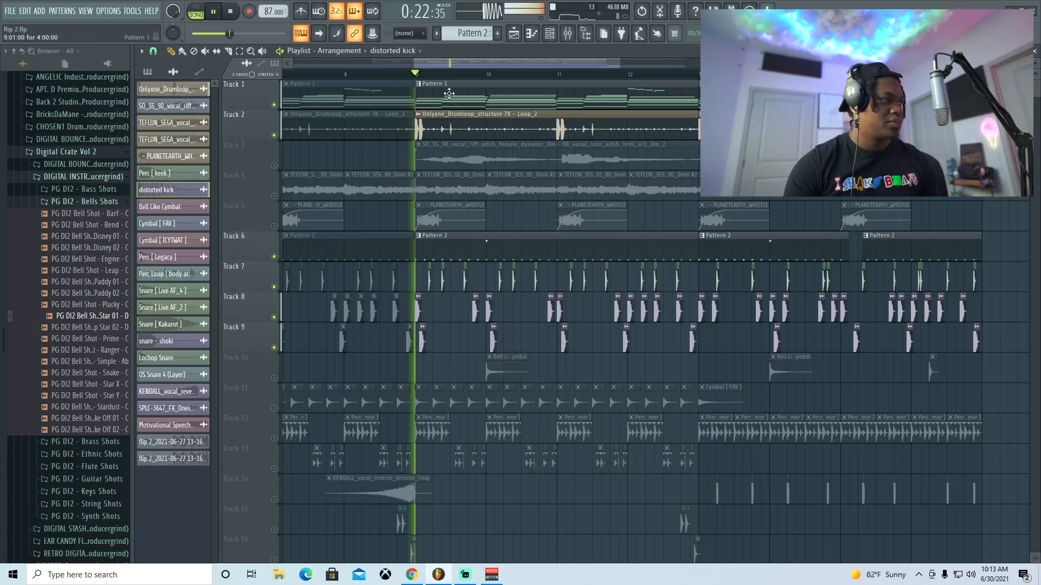
{"action": "scroll", "coordinate": [453, 76], "scroll_direction": "up", "scroll_amount": 4}
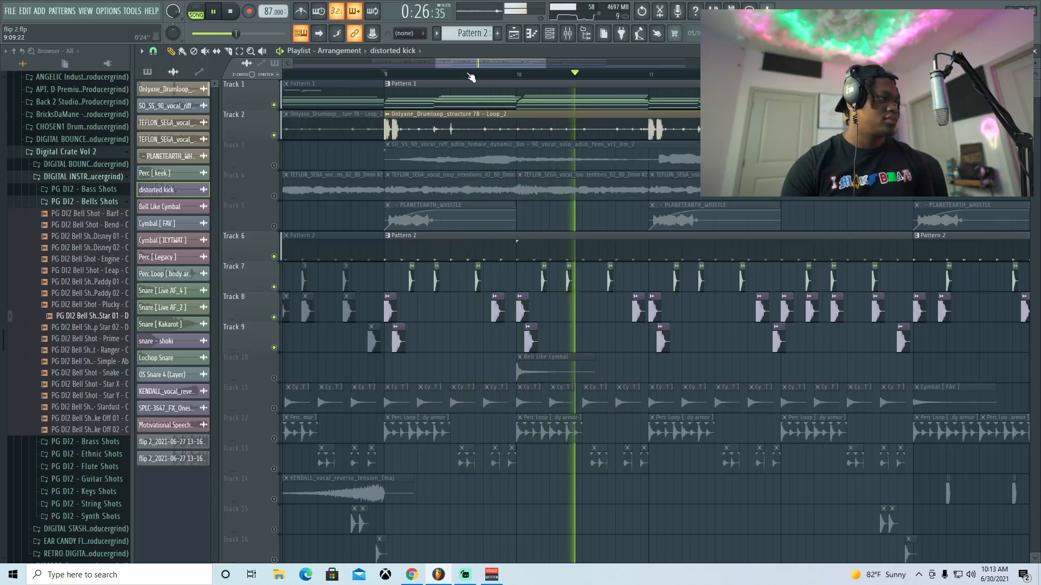
{"action": "scroll", "coordinate": [557, 75], "scroll_direction": "down", "scroll_amount": 2}
{"action": "left_click_drag", "start_coordinate": [561, 63], "coordinate": [597, 64]}
{"action": "scroll", "coordinate": [598, 78], "scroll_direction": "up", "scroll_amount": 2}
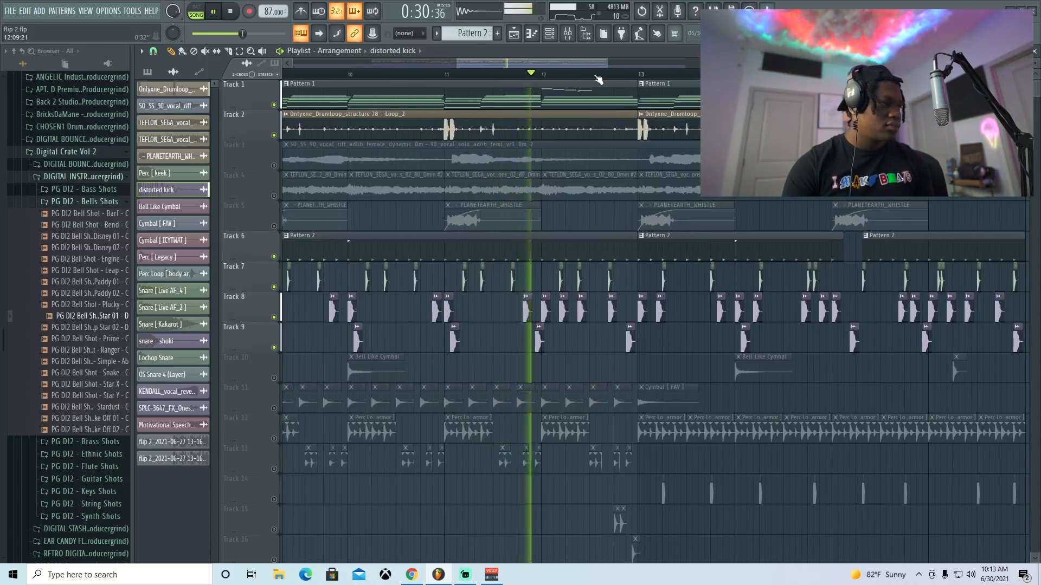
{"action": "scroll", "coordinate": [598, 78], "scroll_direction": "down", "scroll_amount": 2}
{"action": "scroll", "coordinate": [598, 78], "scroll_direction": "down", "scroll_amount": 3}
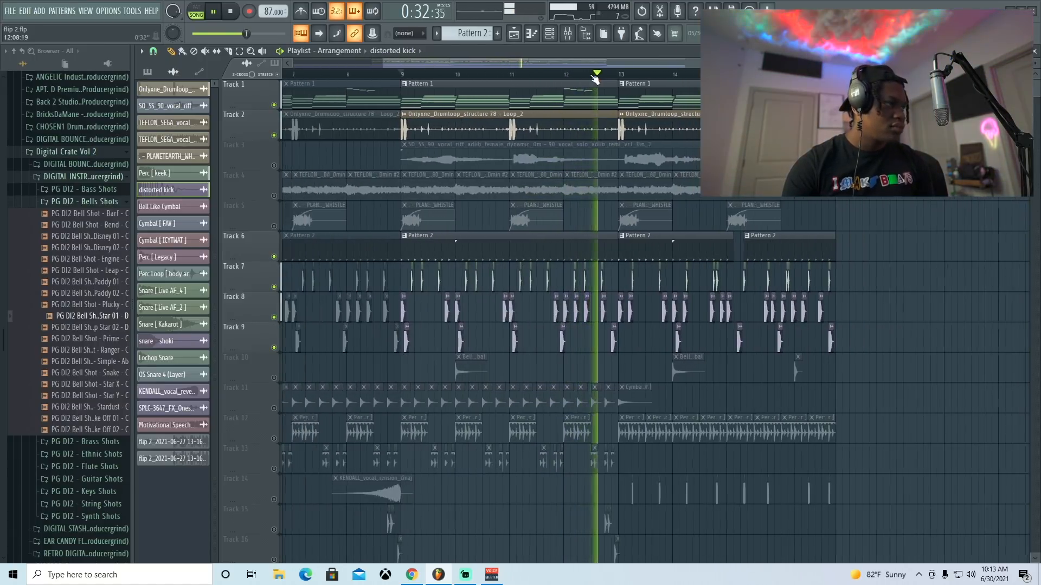
{"action": "left_click_drag", "start_coordinate": [532, 63], "coordinate": [497, 64]}
{"action": "scroll", "coordinate": [498, 74], "scroll_direction": "up", "scroll_amount": 4}
{"action": "key", "text": "space"}
- Enable Tracks 10 and 11 and listen to the Bell Like Cymbal and Cymbal [ ICYTWAT ] clips from bar 9
{"action": "left_click", "coordinate": [274, 409]}
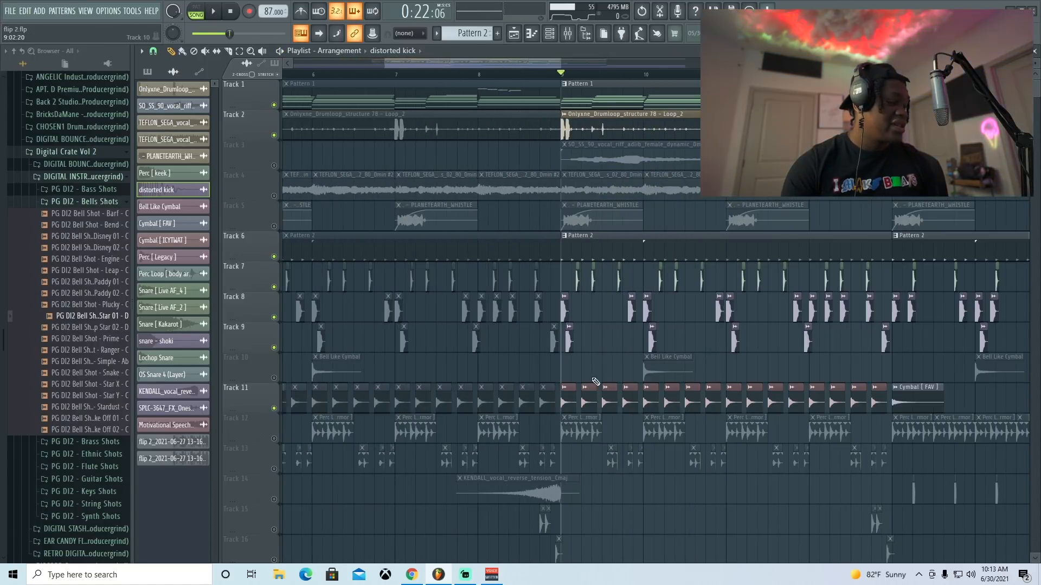
{"action": "scroll", "coordinate": [637, 294], "scroll_direction": "down", "scroll_amount": 2}
{"action": "key", "text": "space"}
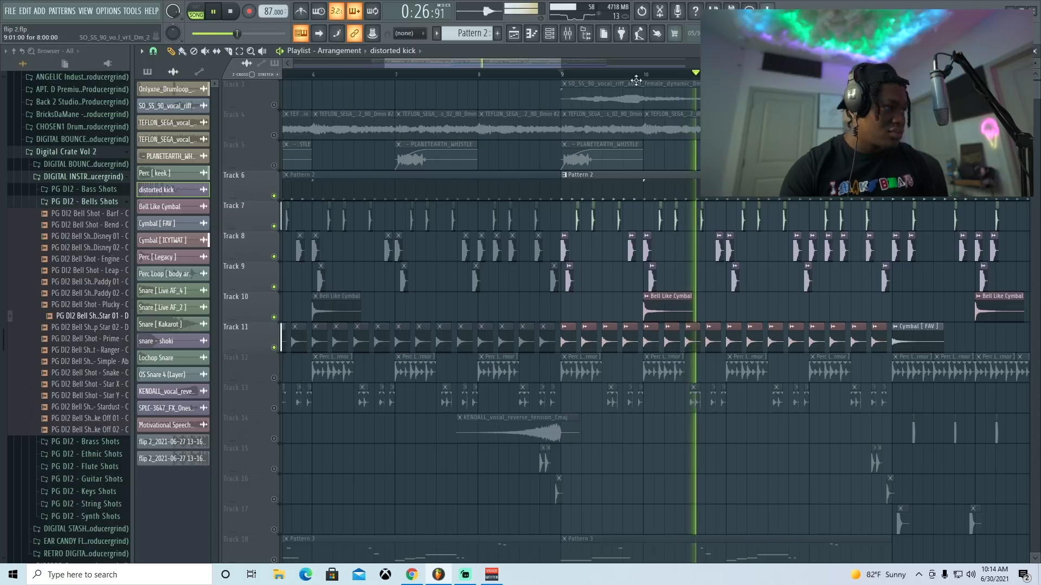
{"action": "scroll", "coordinate": [644, 78], "scroll_direction": "down", "scroll_amount": 1}
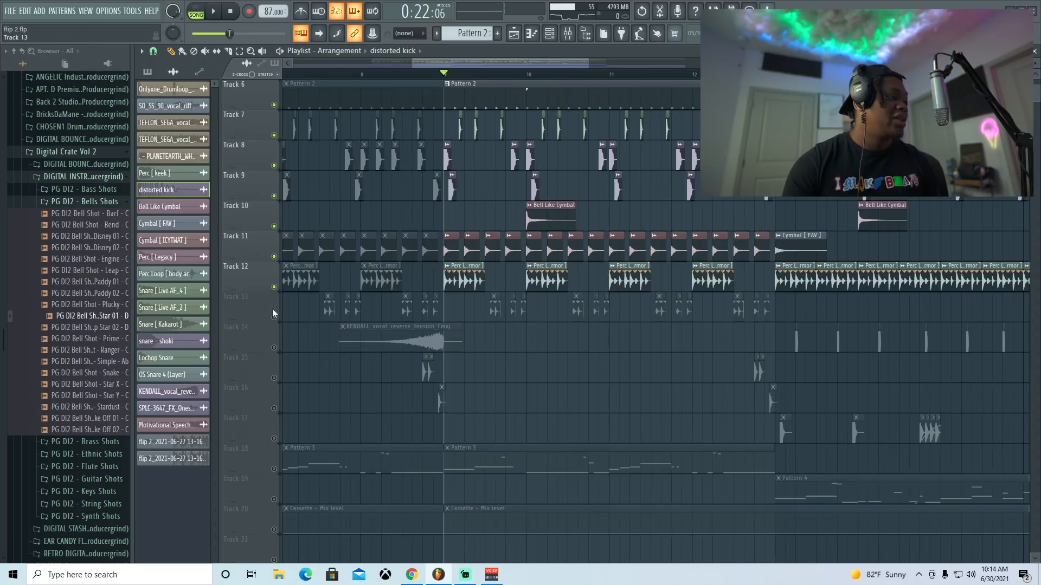
- Enable Track 13 and check the Perc Loop [ body armor ] channel settings, closing them when done
{"action": "left_click", "coordinate": [274, 317]}
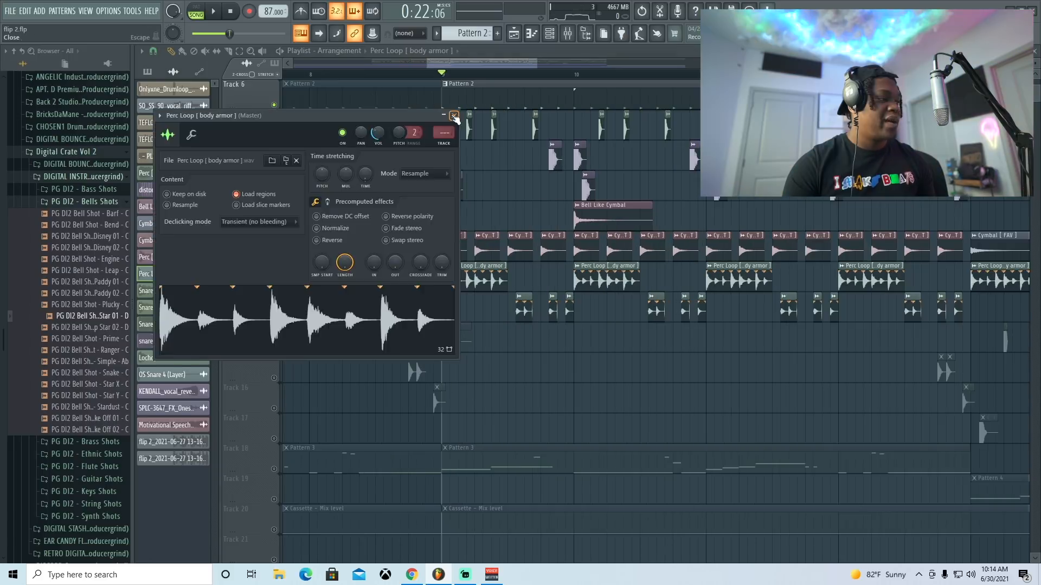
{"action": "left_click", "coordinate": [454, 116]}
{"action": "scroll", "coordinate": [486, 74], "scroll_direction": "up", "scroll_amount": 2}
{"action": "scroll", "coordinate": [487, 76], "scroll_direction": "down", "scroll_amount": 4}
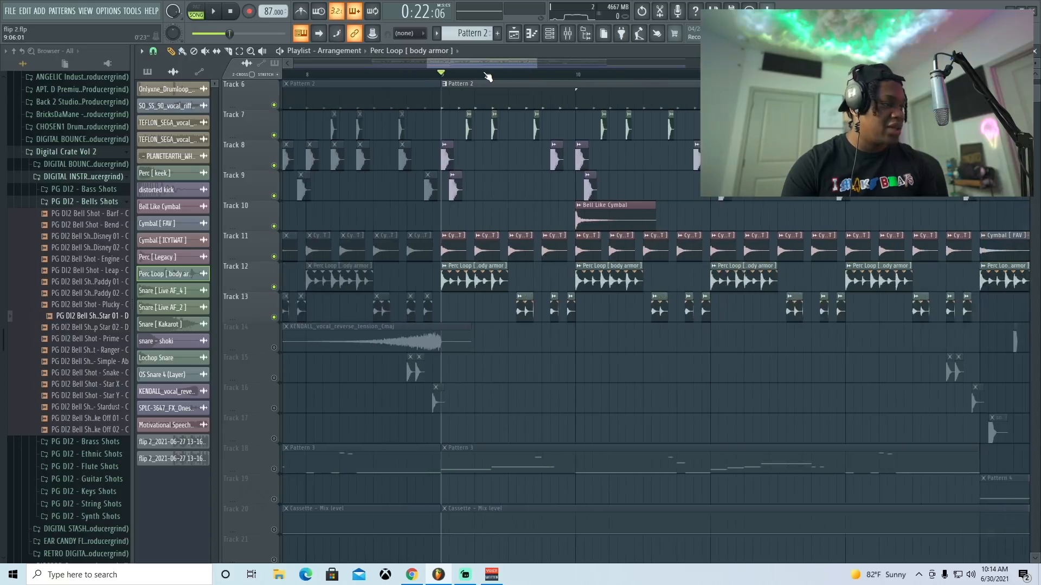
- Listen to the percussion loops on Tracks 12 and 13 with the other drums from bar 9, and stop playback
{"action": "key", "text": "space"}
{"action": "scroll", "coordinate": [487, 76], "scroll_direction": "up", "scroll_amount": 1}
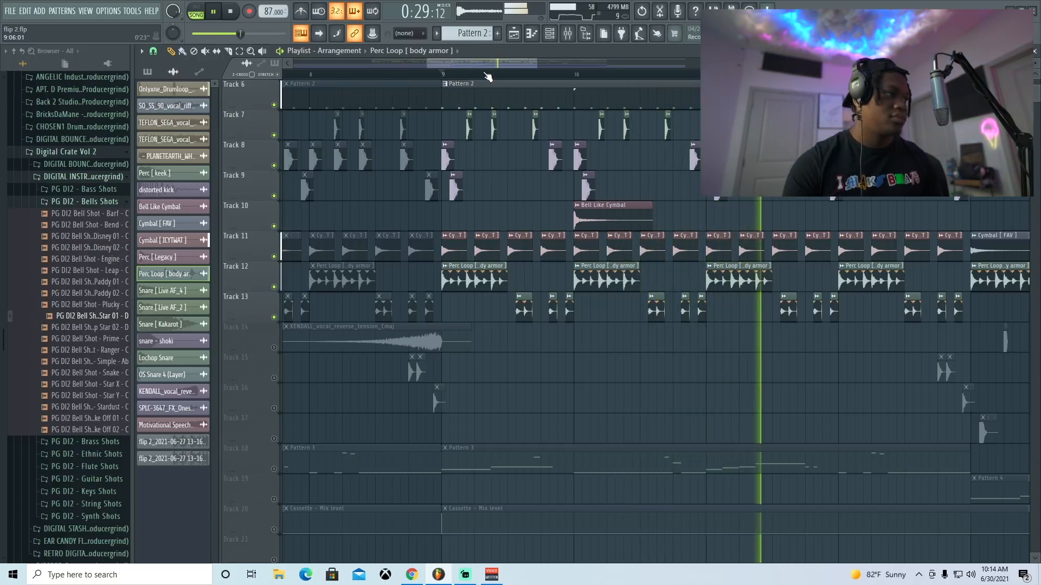
{"action": "scroll", "coordinate": [486, 76], "scroll_direction": "down", "scroll_amount": 2}
{"action": "scroll", "coordinate": [487, 76], "scroll_direction": "down", "scroll_amount": 1}
{"action": "scroll", "coordinate": [548, 290], "scroll_direction": "down", "scroll_amount": 5}
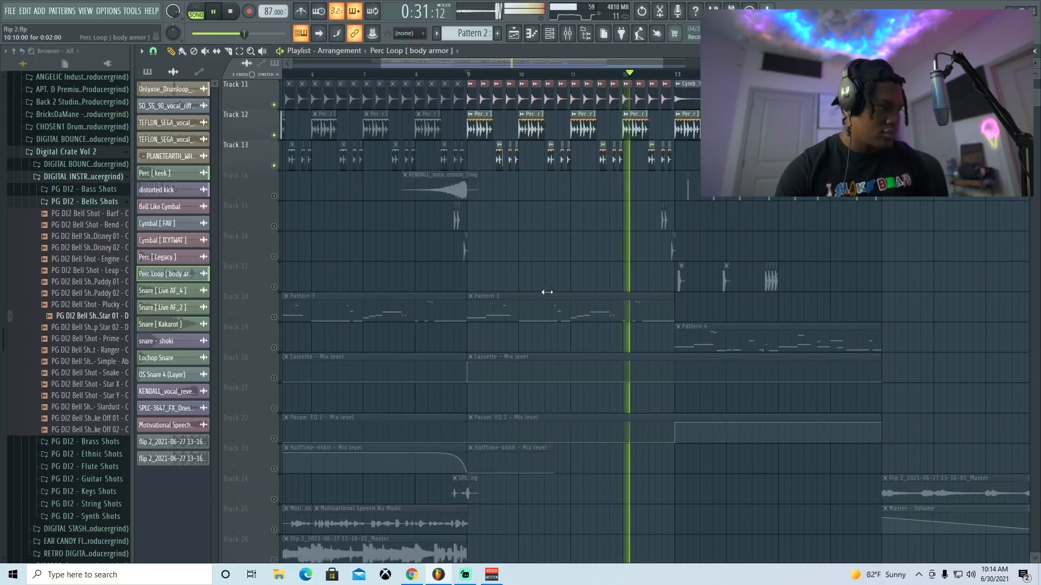
{"action": "scroll", "coordinate": [564, 319], "scroll_direction": "up", "scroll_amount": 5}
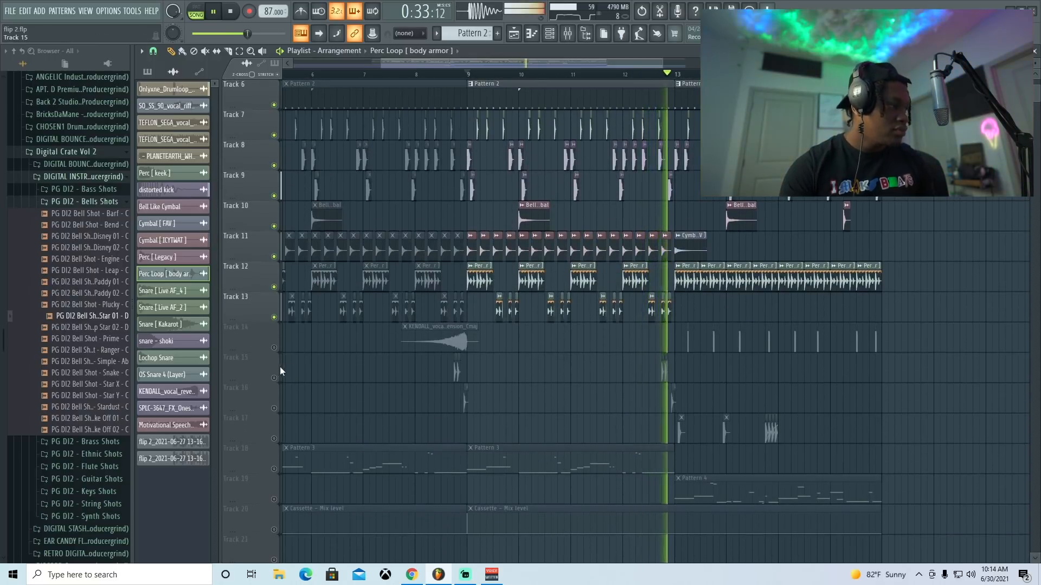
{"action": "key", "text": "space"}
- With Tracks 14 to 17 enabled, play from bar 12 to hear the snare fills and the section from bar 13 onward
{"action": "scroll", "coordinate": [654, 76], "scroll_direction": "up", "scroll_amount": 3}
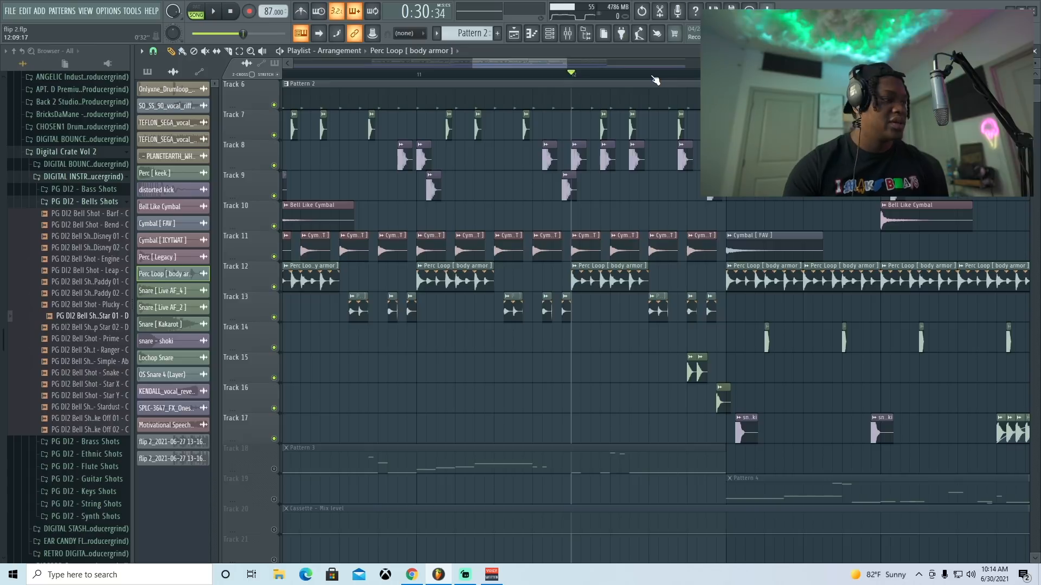
{"action": "key", "text": "space"}
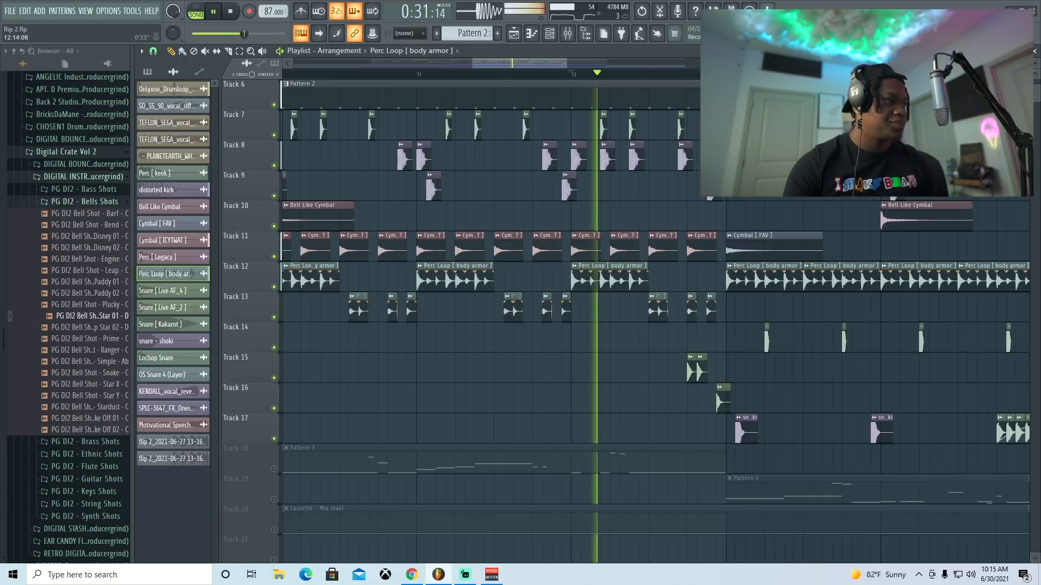
{"action": "scroll", "coordinate": [696, 325], "scroll_direction": "up", "scroll_amount": 1}
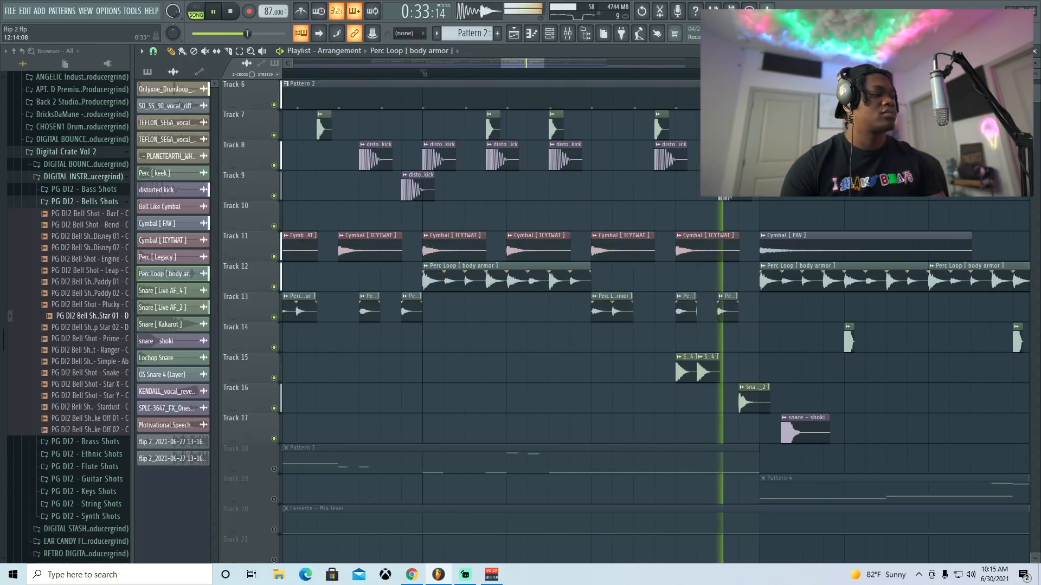
{"action": "scroll", "coordinate": [696, 325], "scroll_direction": "down", "scroll_amount": 8}
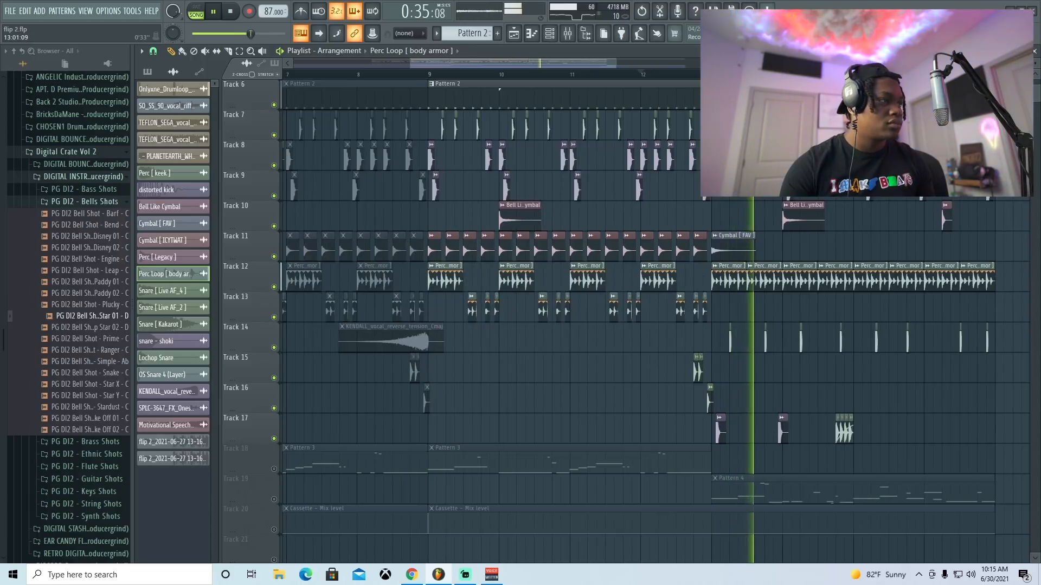
{"action": "left_click", "coordinate": [706, 74]}
{"action": "left_click_drag", "start_coordinate": [601, 62], "coordinate": [648, 62]}
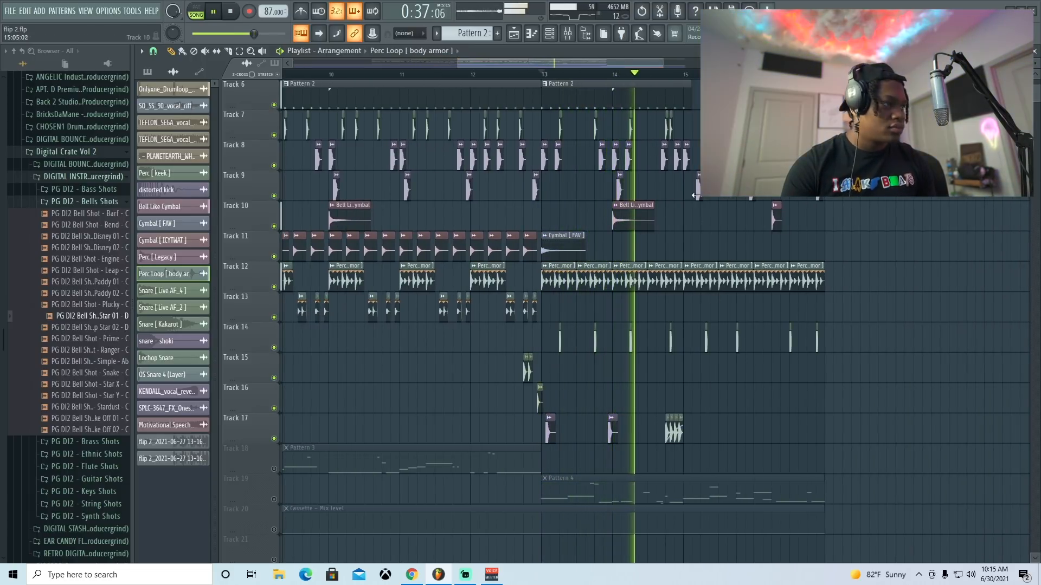
{"action": "scroll", "coordinate": [669, 80], "scroll_direction": "up", "scroll_amount": 2}
{"action": "scroll", "coordinate": [669, 80], "scroll_direction": "up", "scroll_amount": 2}
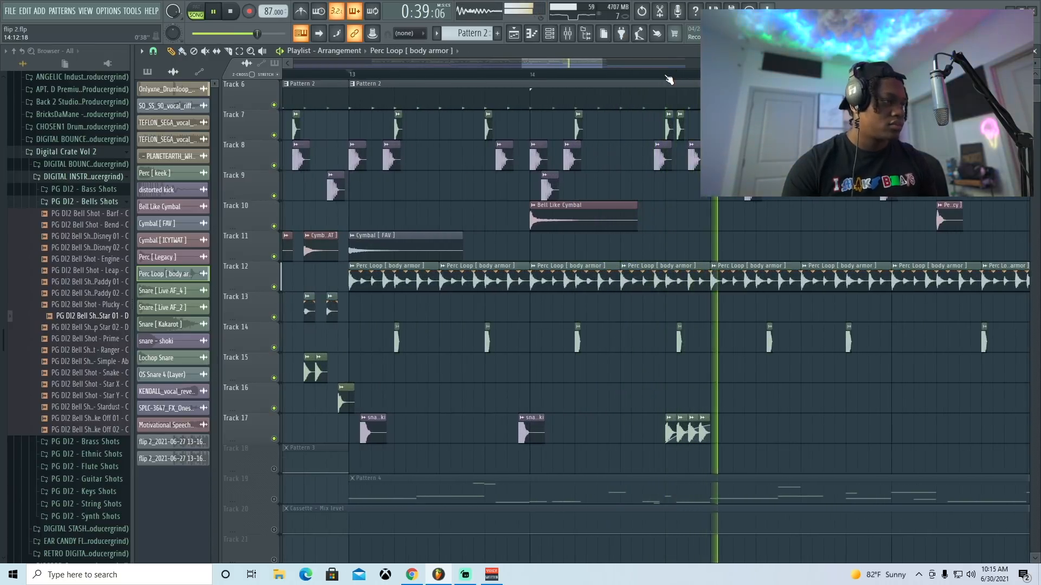
{"action": "scroll", "coordinate": [669, 79], "scroll_direction": "down", "scroll_amount": 5}
{"action": "scroll", "coordinate": [669, 80], "scroll_direction": "up", "scroll_amount": 2}
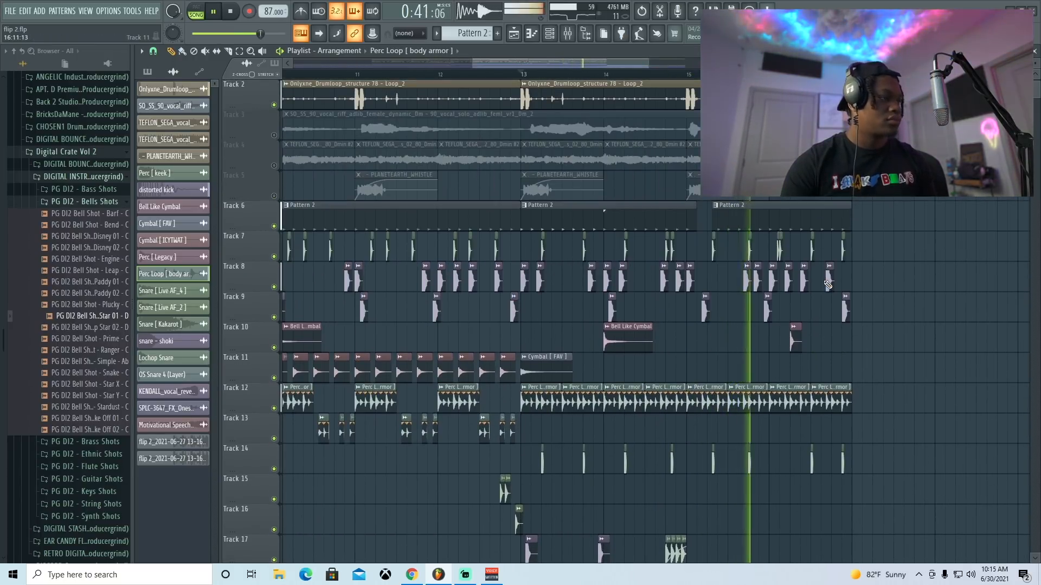
{"action": "scroll", "coordinate": [581, 120], "scroll_direction": "down", "scroll_amount": 2}
{"action": "scroll", "coordinate": [523, 79], "scroll_direction": "down", "scroll_amount": 3}
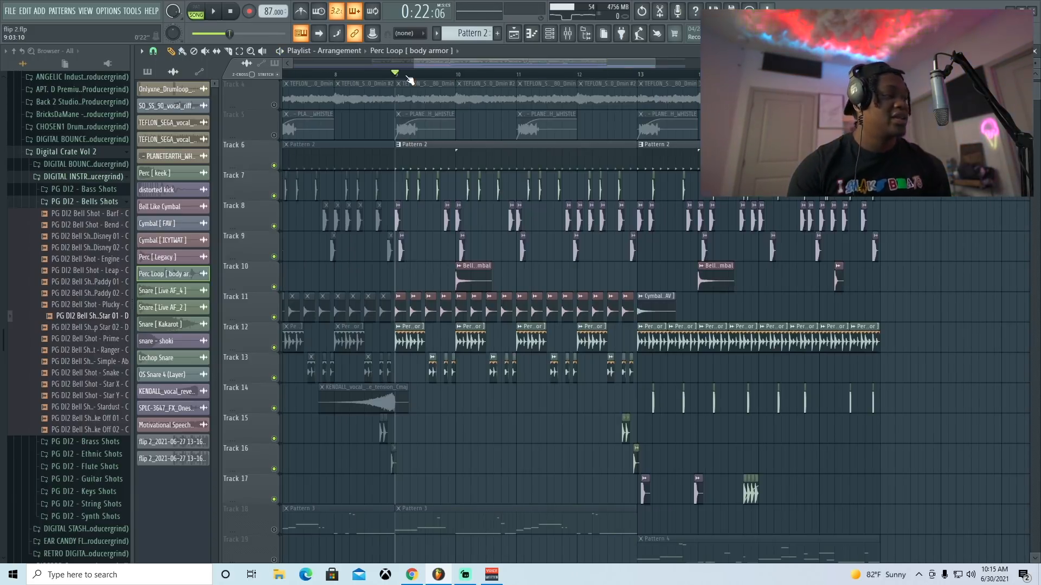
- Open the channel rack, look at the TEFLON_SEGA vocal loop channel in the piano roll, and return to the playlist
{"action": "left_click", "coordinate": [554, 35]}
{"action": "left_click", "coordinate": [846, 409]}
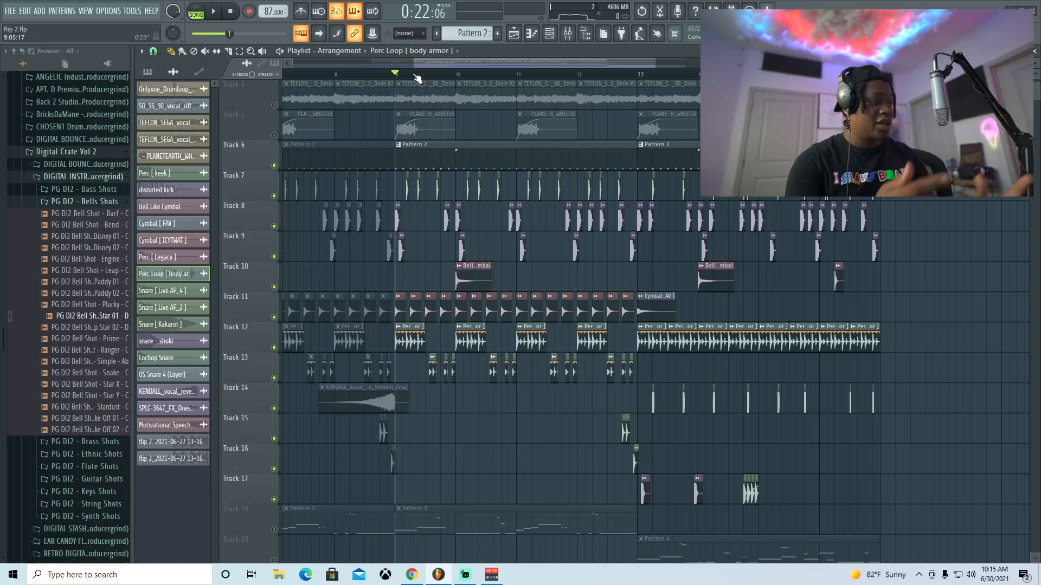
{"action": "left_click", "coordinate": [549, 33]}
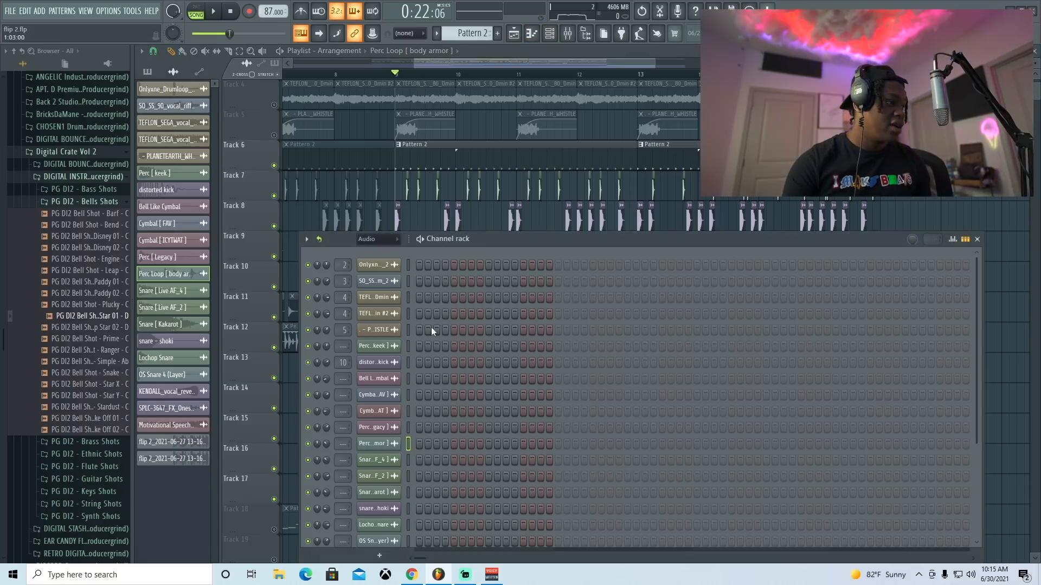
{"action": "right_click", "coordinate": [400, 297]}
{"action": "left_click", "coordinate": [441, 298]}
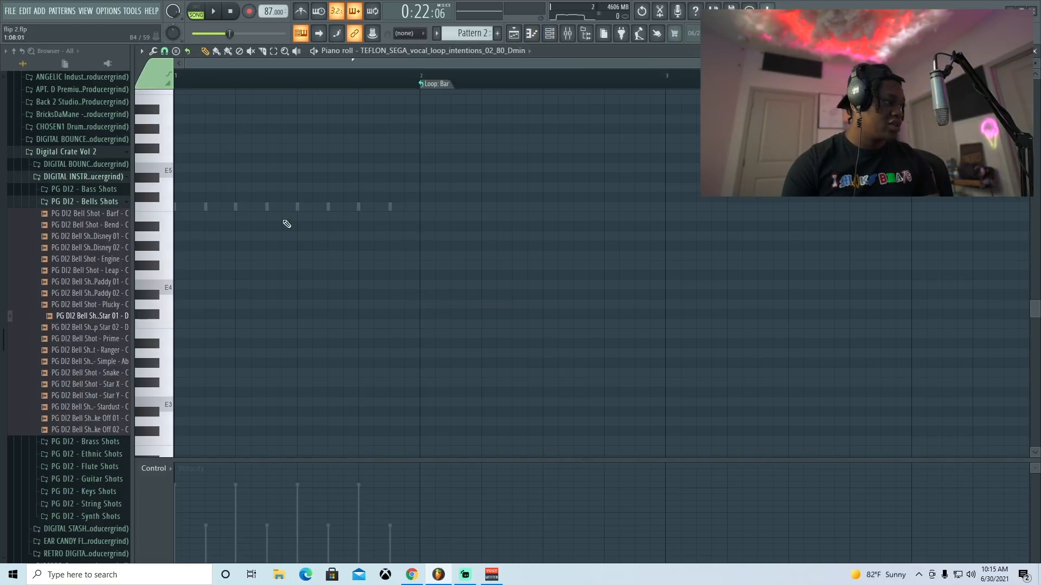
{"action": "left_click", "coordinate": [1035, 51]}
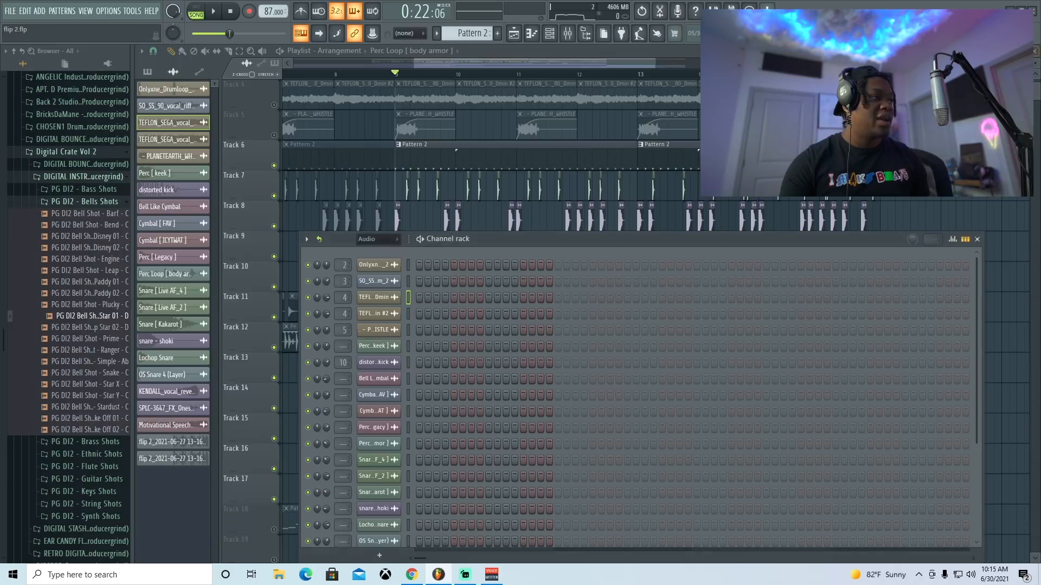
{"action": "left_click", "coordinate": [549, 33]}
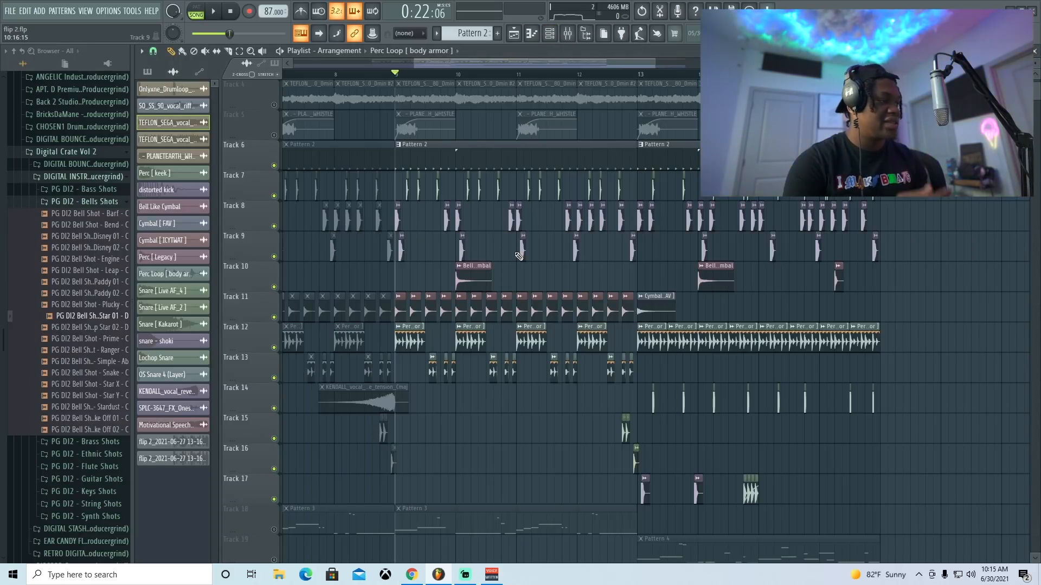
- Enable Track 18 and open the Pattern 3 clip at bar 9 in the channel rack
{"action": "scroll", "coordinate": [359, 327], "scroll_direction": "down", "scroll_amount": 3}
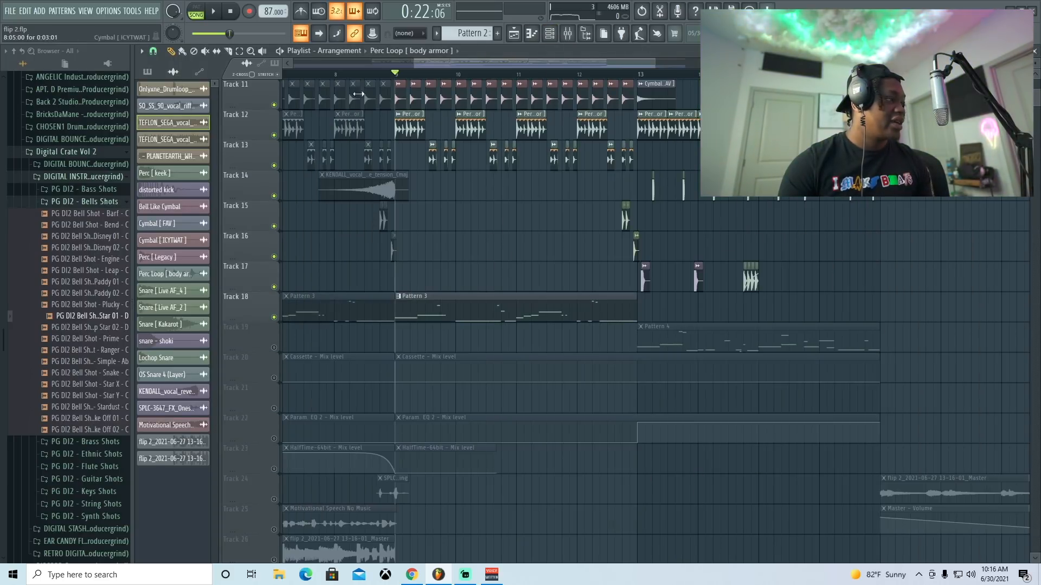
{"action": "mouse_move", "coordinate": [446, 64]}
{"action": "left_mouse_down"}
{"action": "mouse_move", "coordinate": [308, 77]}
{"action": "mouse_move", "coordinate": [436, 81]}
{"action": "left_mouse_up"}
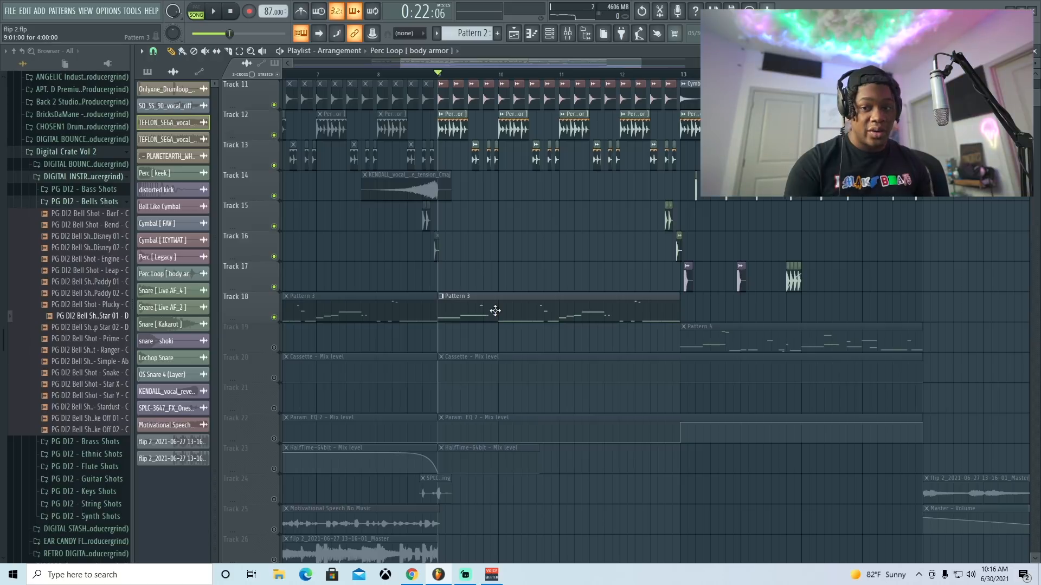
{"action": "double_click", "coordinate": [495, 310]}
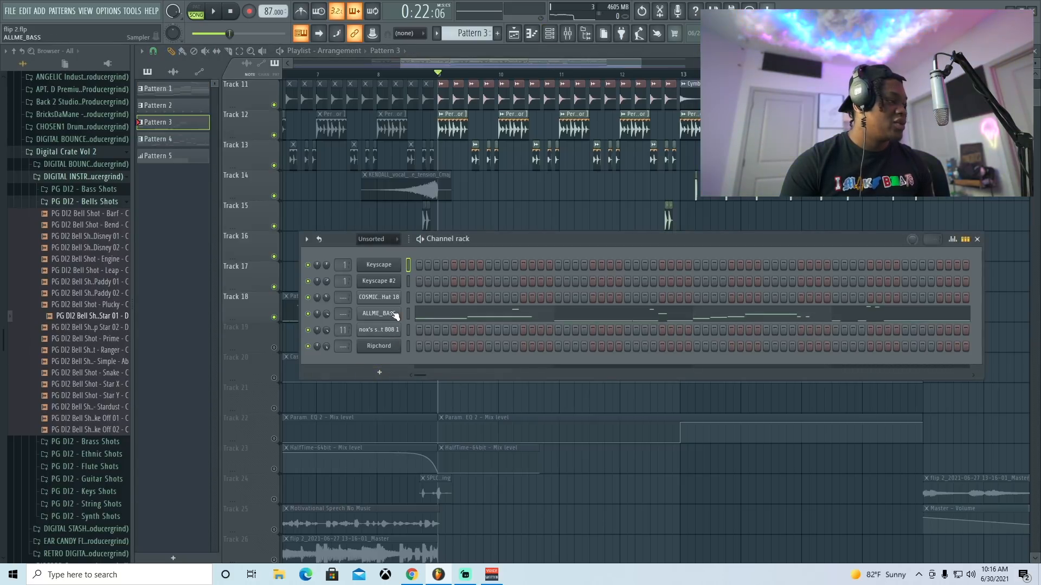
- Check the ALLME_BASS channel's sample and volume envelope, audition the sample, and open its Pattern 3 notes in the piano roll
{"action": "left_click", "coordinate": [394, 315]}
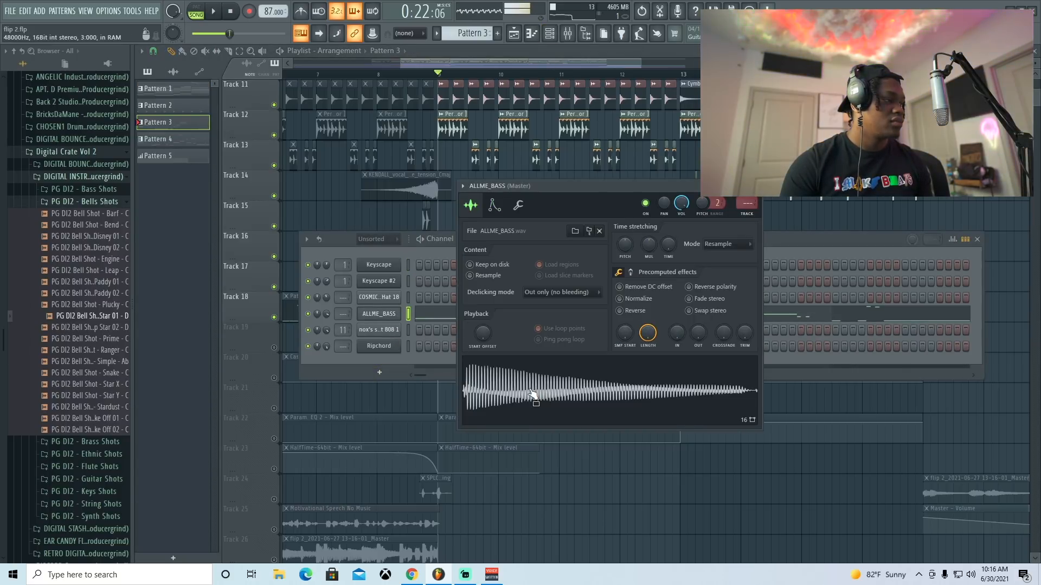
{"action": "left_click", "coordinate": [494, 204]}
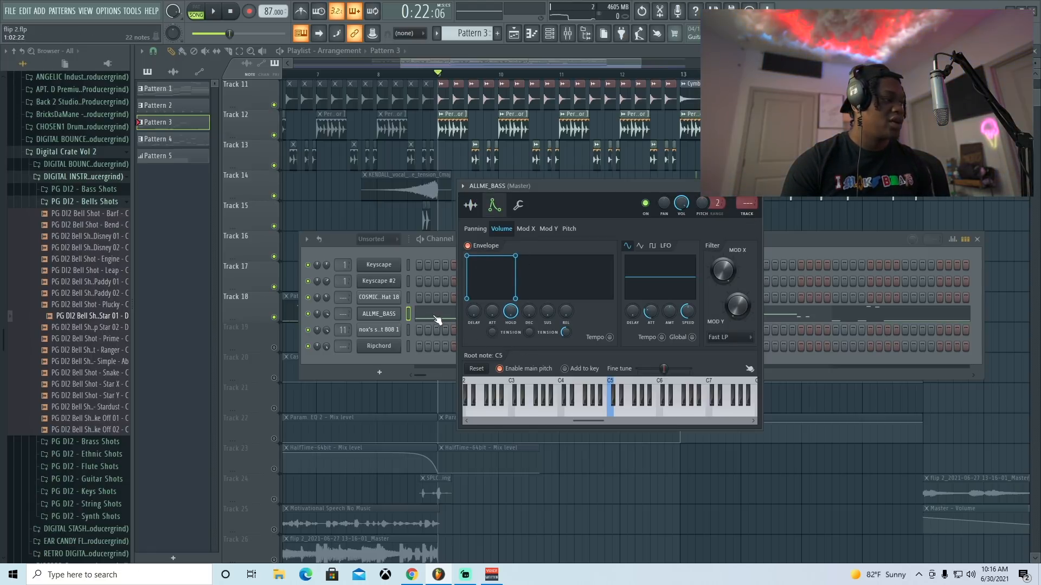
{"action": "left_click", "coordinate": [471, 205]}
{"action": "left_click", "coordinate": [579, 388]}
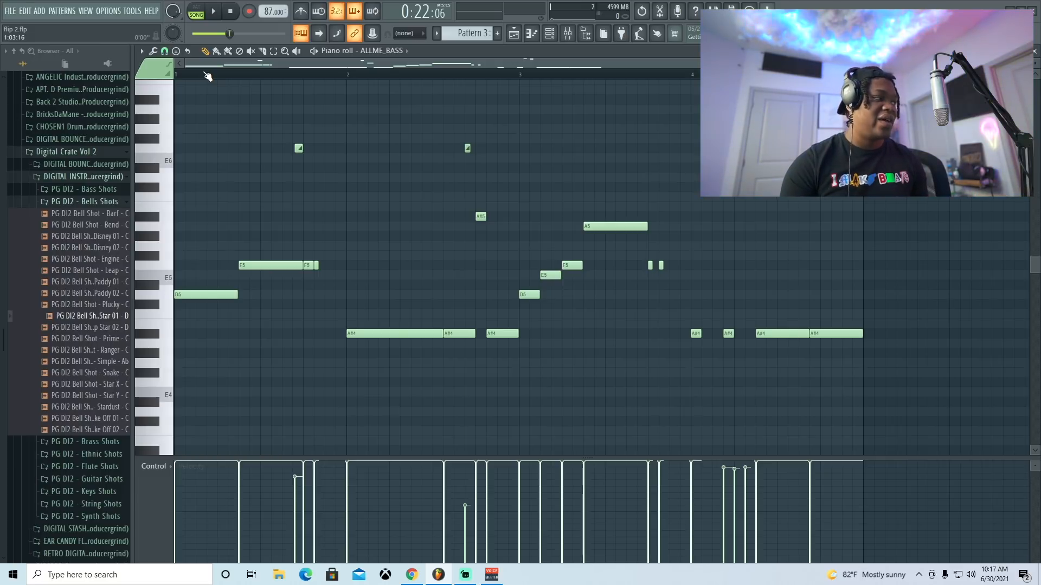
- Examine the short slide note above the first bar's F5 notes in the ALLME_BASS piano roll and set the snap to (none)
{"action": "scroll", "coordinate": [304, 79], "scroll_direction": "up", "scroll_amount": 5}
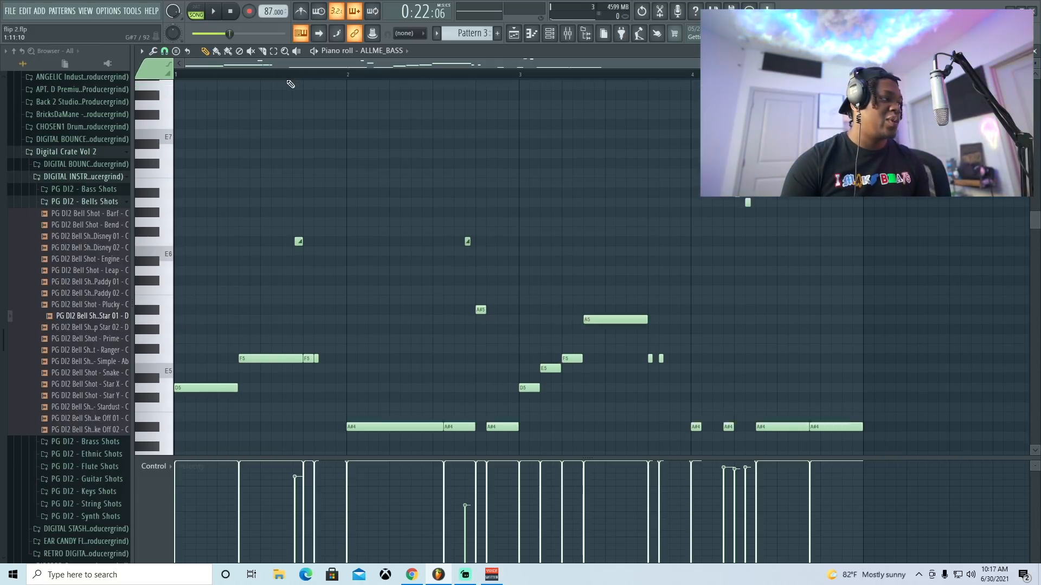
{"action": "scroll", "coordinate": [291, 82], "scroll_direction": "up", "scroll_amount": 3}
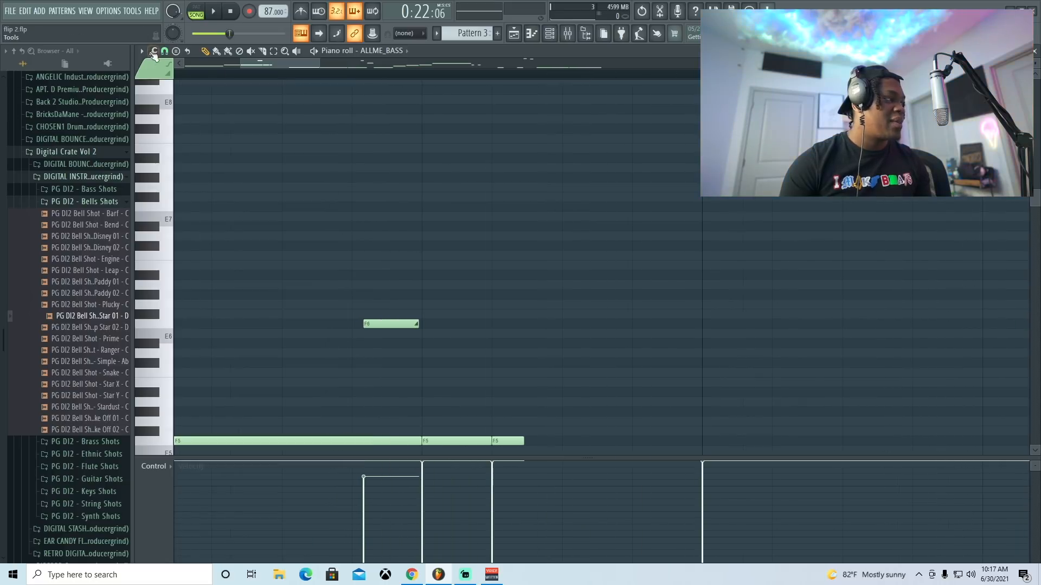
{"action": "left_click", "coordinate": [164, 51]}
{"action": "left_click", "coordinate": [174, 103]}
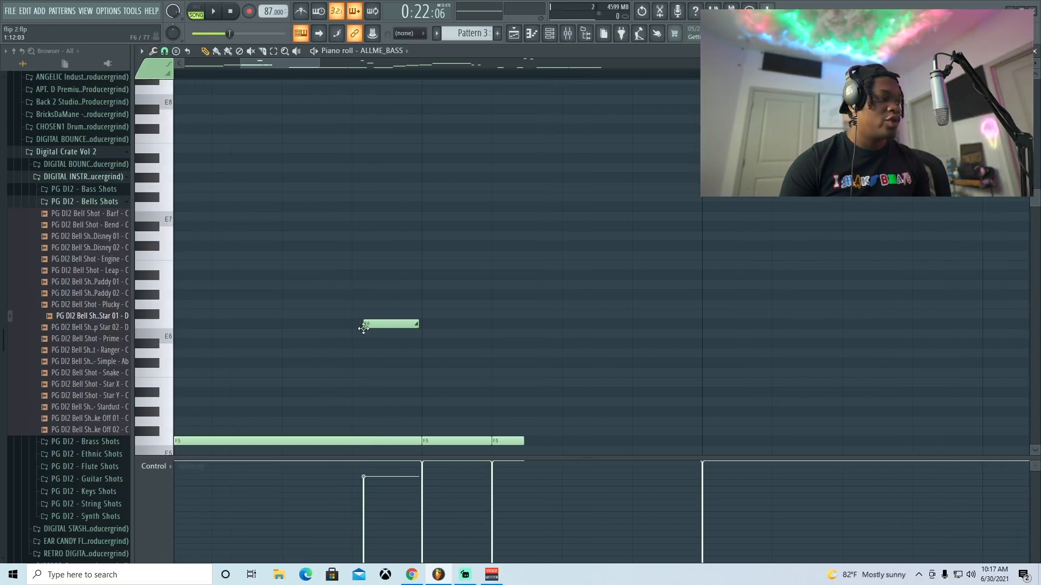
{"action": "left_click", "coordinate": [164, 51]}
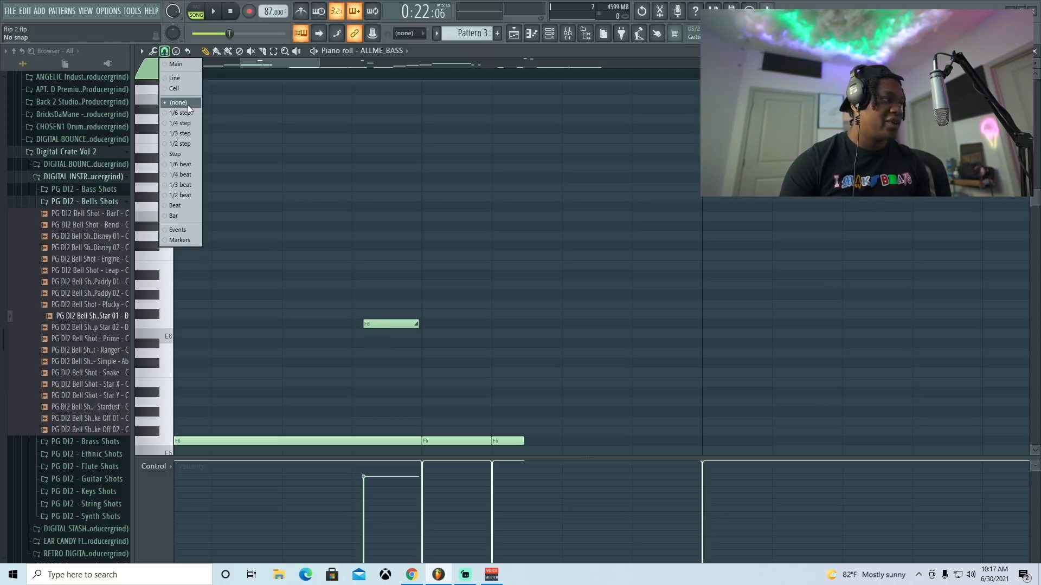
{"action": "left_click", "coordinate": [187, 105]}
- View the full run of ALLME_BASS notes and play the section to hear the bass
{"action": "scroll", "coordinate": [305, 75], "scroll_direction": "down", "scroll_amount": 6}
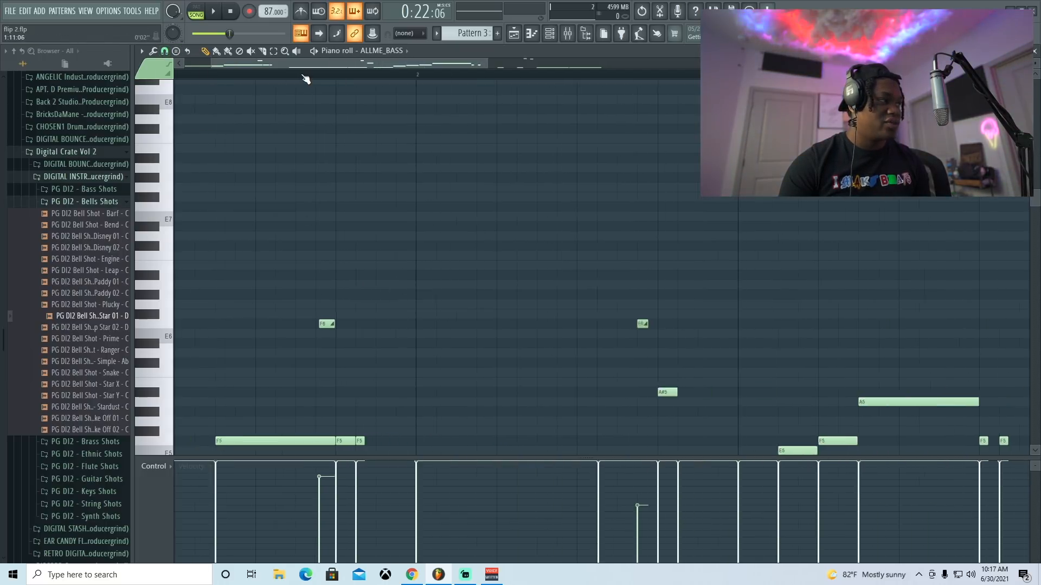
{"action": "scroll", "coordinate": [383, 162], "scroll_direction": "down", "scroll_amount": 4}
{"action": "key", "text": "space"}
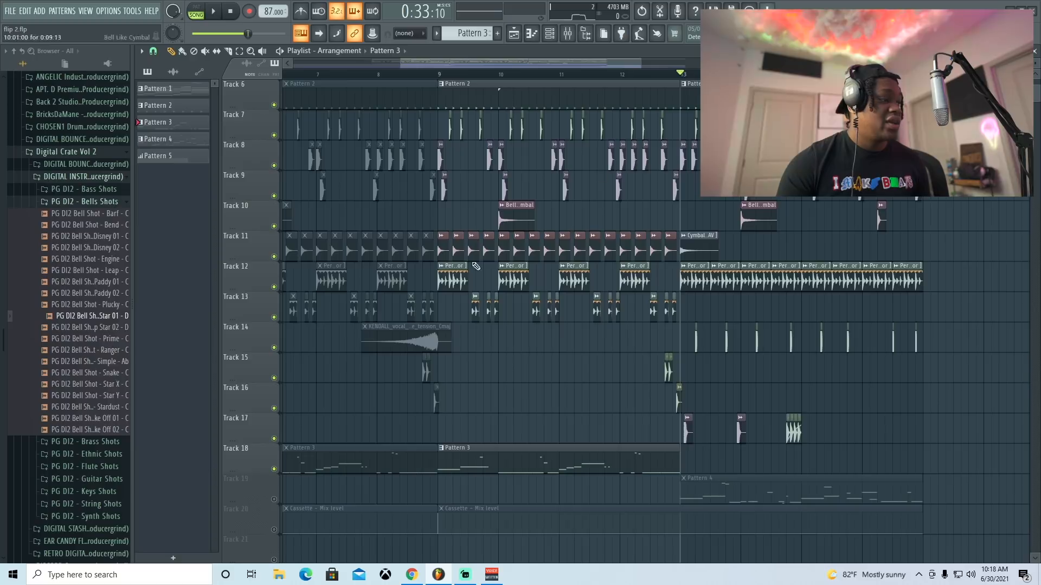
- Enable Track 19 and open the Pattern 4 notes of nox's secret 808 1 in the piano roll
{"action": "left_click", "coordinate": [274, 499]}
{"action": "left_click", "coordinate": [699, 479]}
{"action": "scroll", "coordinate": [598, 105], "scroll_direction": "up", "scroll_amount": 5}
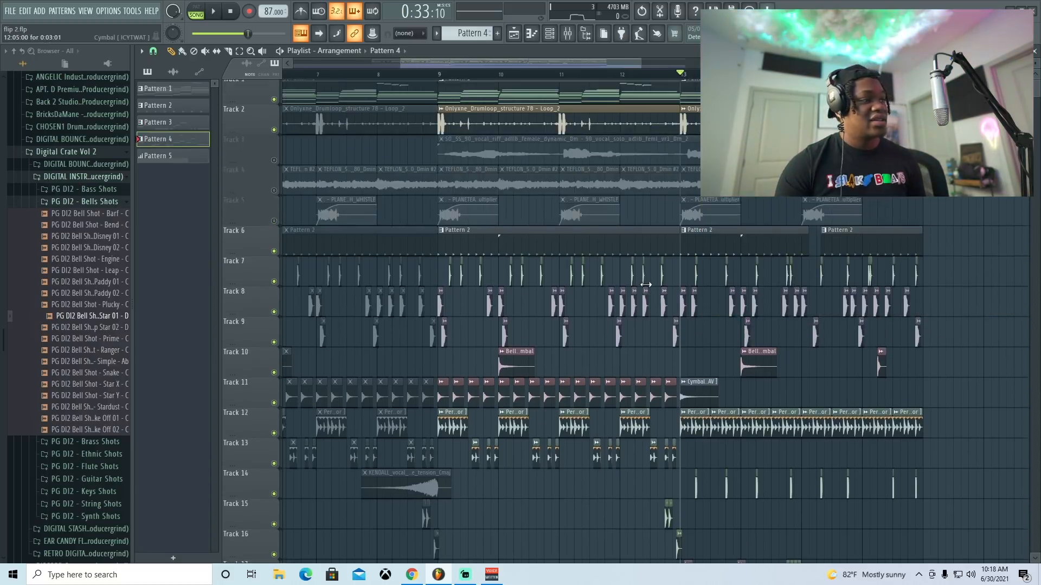
{"action": "scroll", "coordinate": [546, 133], "scroll_direction": "down", "scroll_amount": 5}
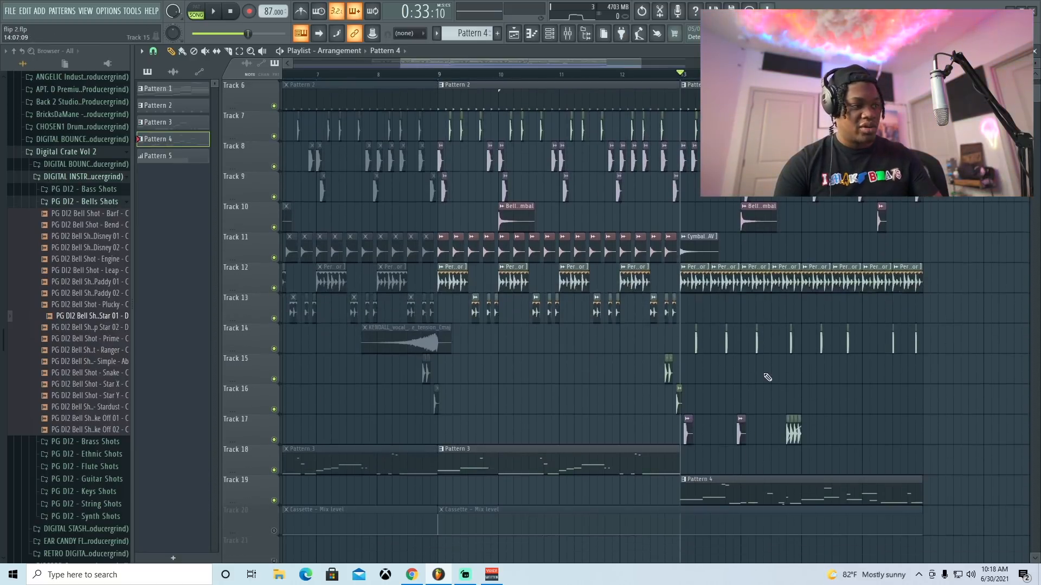
{"action": "left_click", "coordinate": [555, 35]}
{"action": "left_click", "coordinate": [464, 332]}
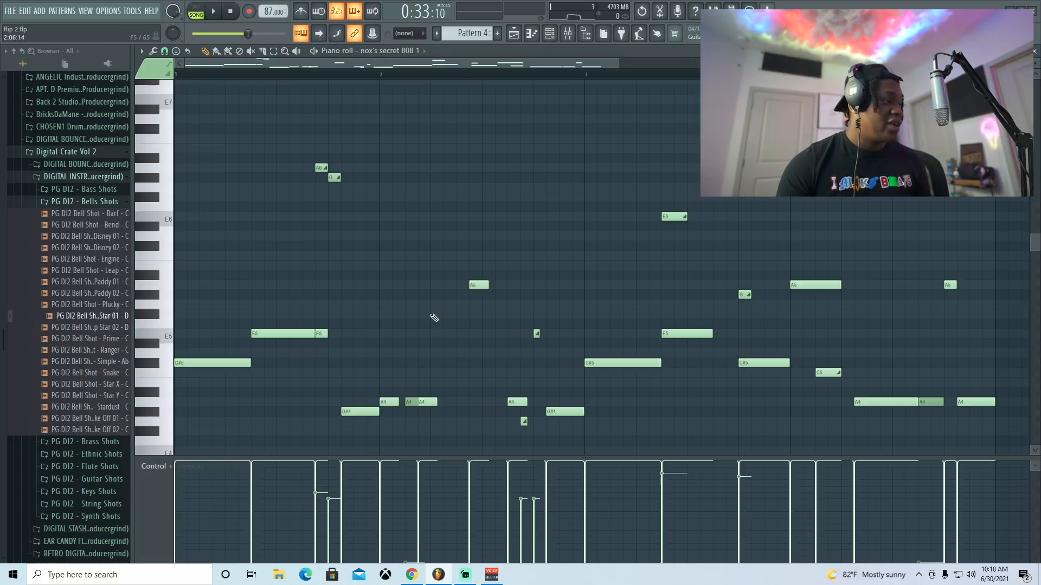
- Play Pattern 4 from bar 13 and follow the nox's secret 808 1 notes and slides in the piano roll
{"action": "scroll", "coordinate": [220, 145], "scroll_direction": "down", "scroll_amount": 4}
{"action": "scroll", "coordinate": [239, 66], "scroll_direction": "down", "scroll_amount": 1}
{"action": "key", "text": "space"}
{"action": "scroll", "coordinate": [345, 200], "scroll_direction": "up", "scroll_amount": 3}
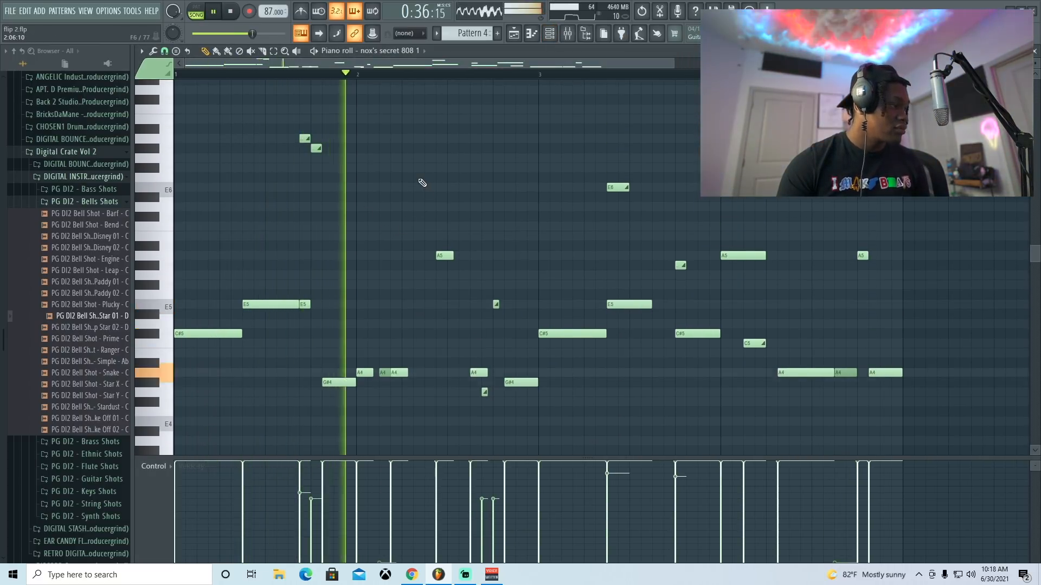
{"action": "scroll", "coordinate": [456, 185], "scroll_direction": "down", "scroll_amount": 3}
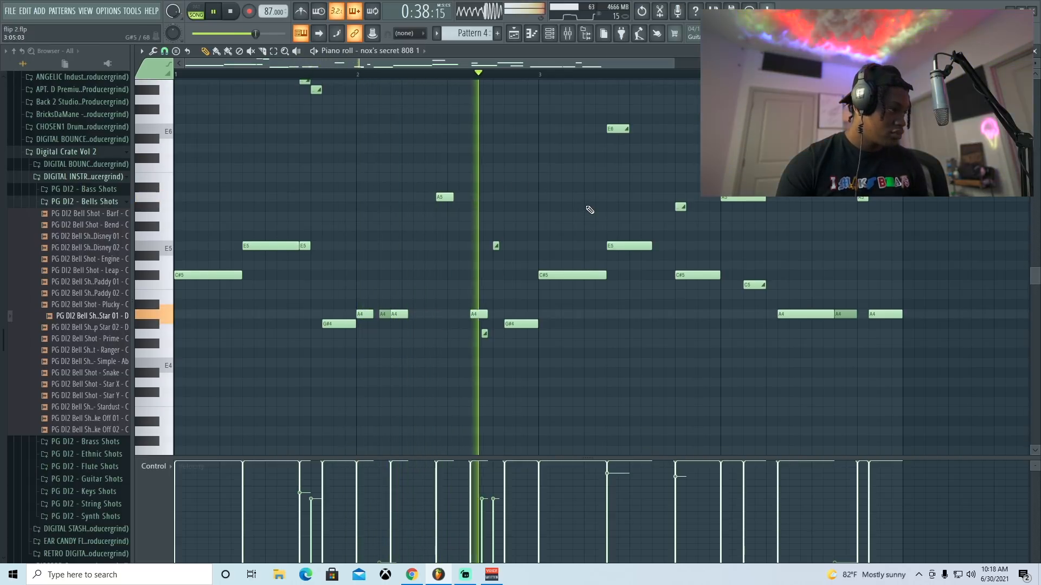
{"action": "scroll", "coordinate": [731, 249], "scroll_direction": "up", "scroll_amount": 4}
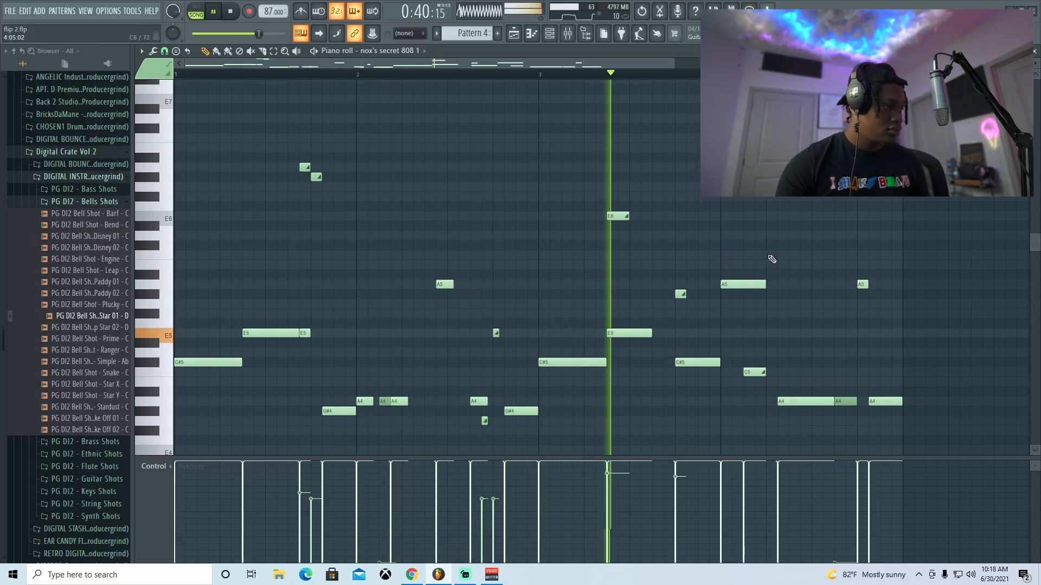
{"action": "scroll", "coordinate": [829, 282], "scroll_direction": "down", "scroll_amount": 4}
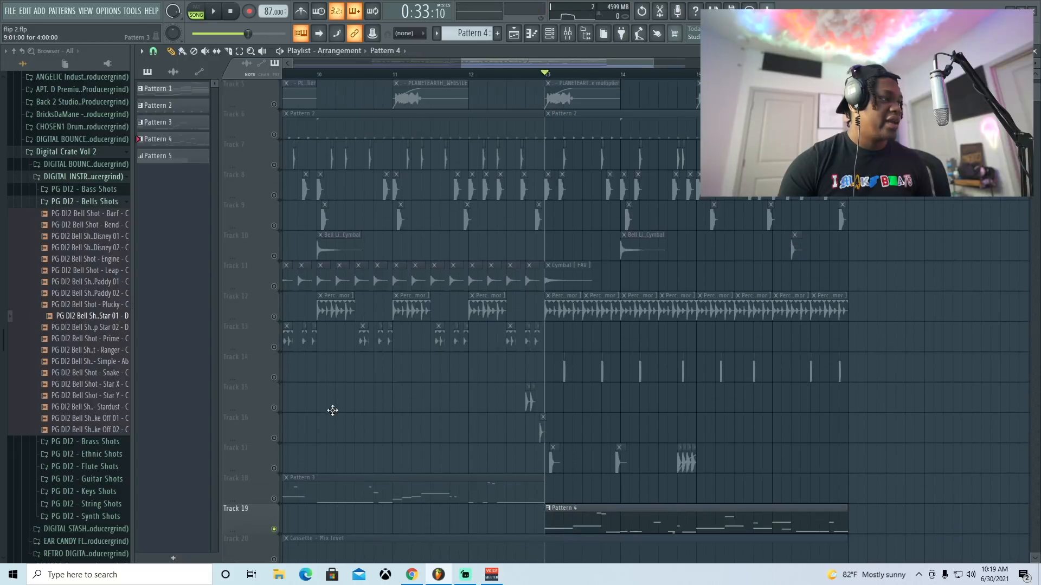
- Enable the kick Tracks 8 and 9 alongside Track 19 and open the mixer
{"action": "scroll", "coordinate": [332, 410], "scroll_direction": "up", "scroll_amount": 1}
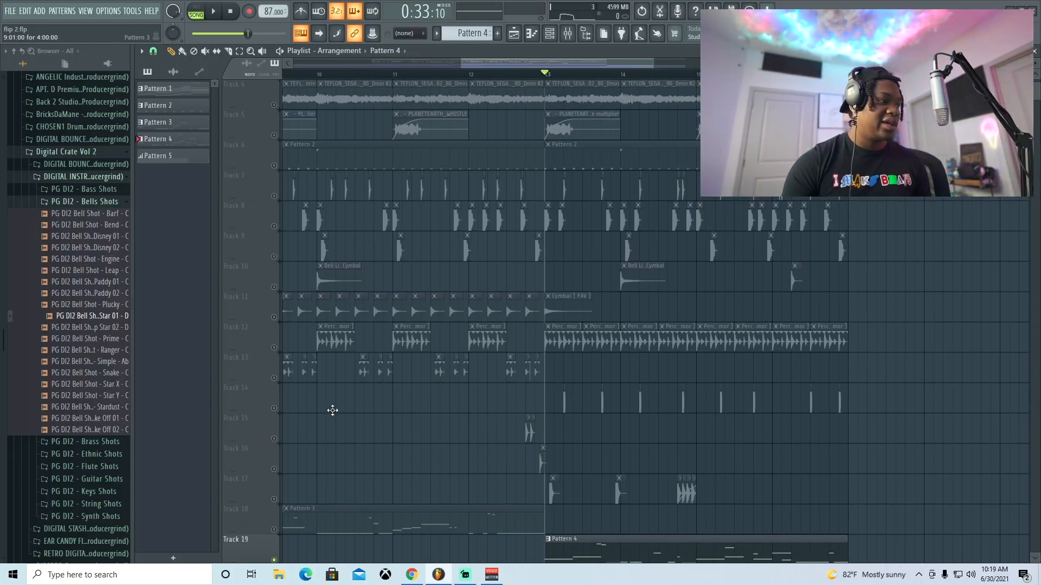
{"action": "scroll", "coordinate": [347, 414], "scroll_direction": "down", "scroll_amount": 3}
{"action": "scroll", "coordinate": [530, 456], "scroll_direction": "up", "scroll_amount": 3}
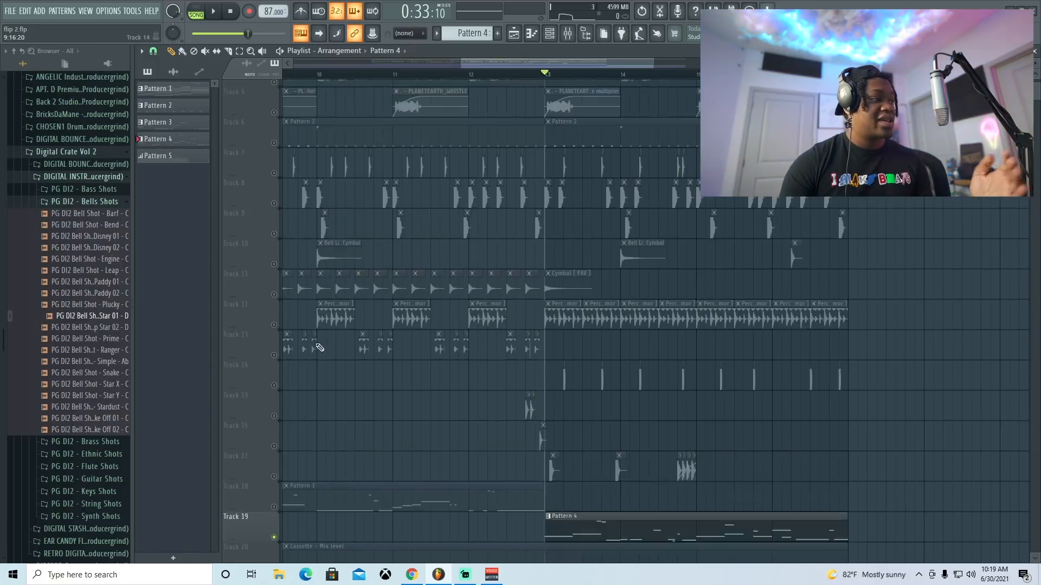
{"action": "left_click", "coordinate": [275, 226]}
{"action": "left_click", "coordinate": [274, 256]}
{"action": "key", "text": "F9"}
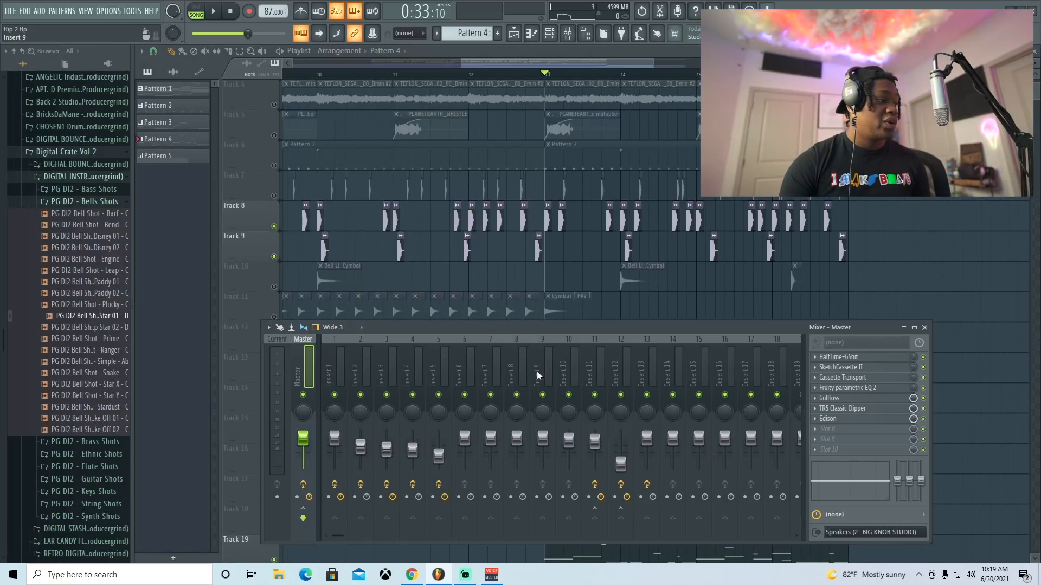
- Select mixer Insert 10 and play the kicks with the 808 from bar 13 to check the Insert 10 and 11 levels
{"action": "left_click", "coordinate": [569, 370]}
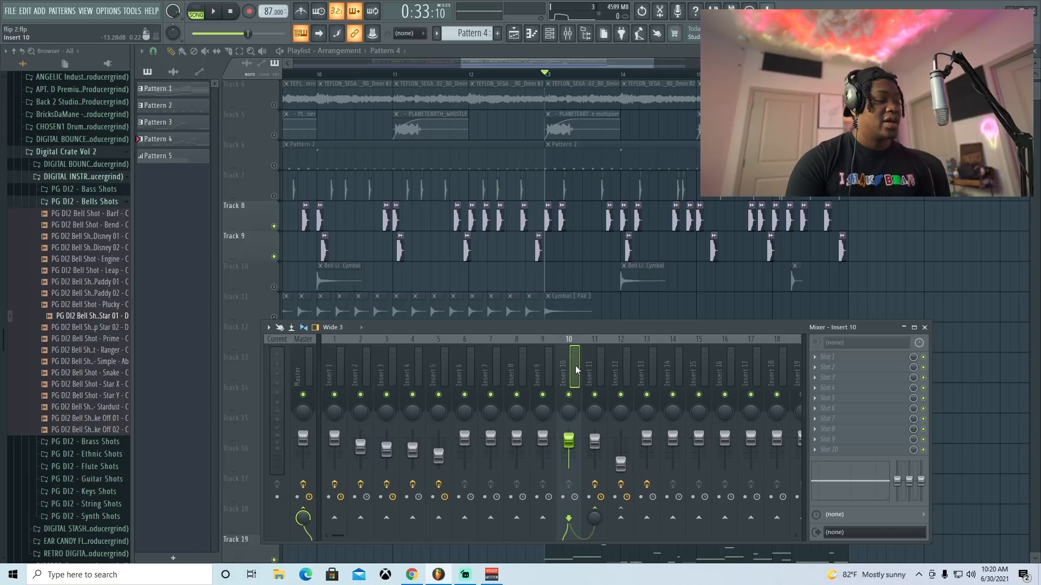
{"action": "key", "text": "space"}
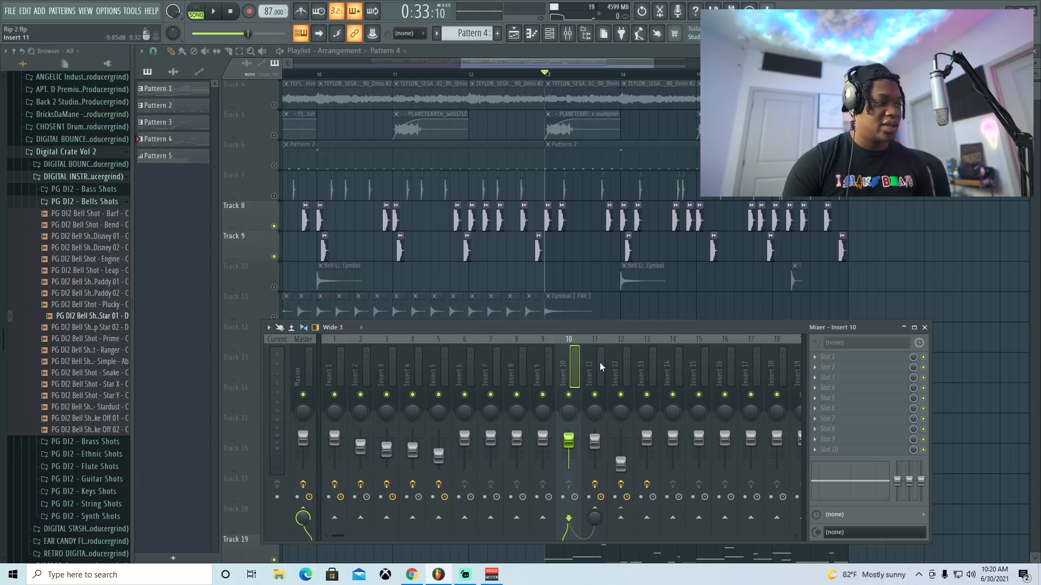
{"action": "key", "text": "space"}
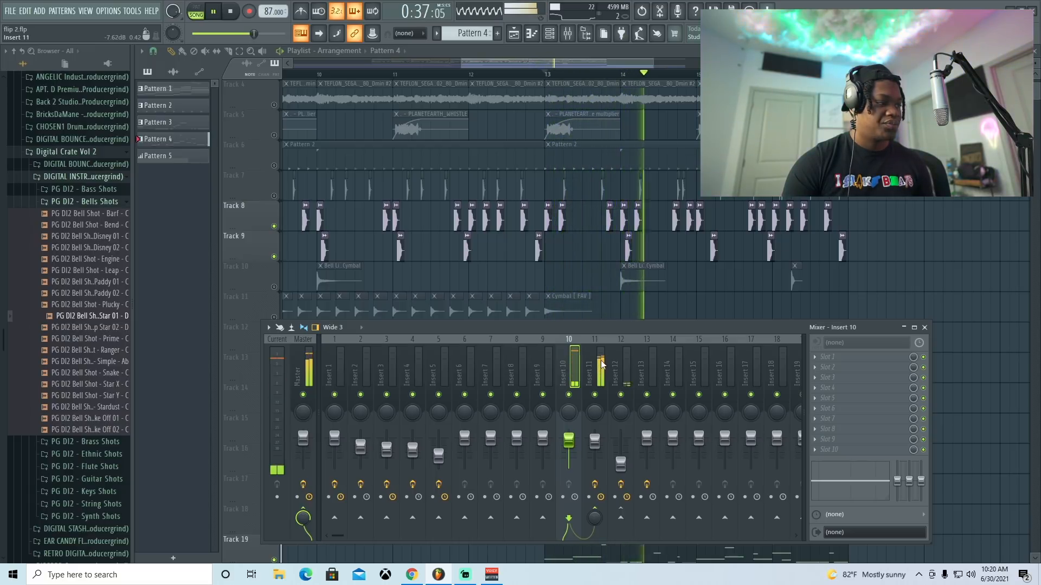
{"action": "key", "text": "space"}
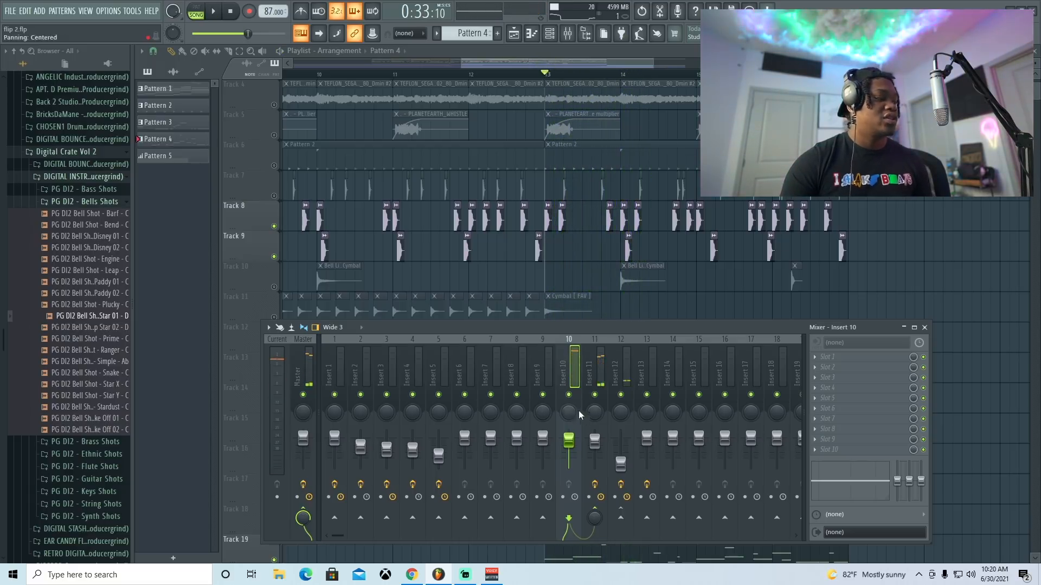
- Check the sidechain routing options for Insert 10, and set the Fruity Limiter on Insert 11 to use Insert 10 as its sidechain source
{"action": "right_click", "coordinate": [621, 510]}
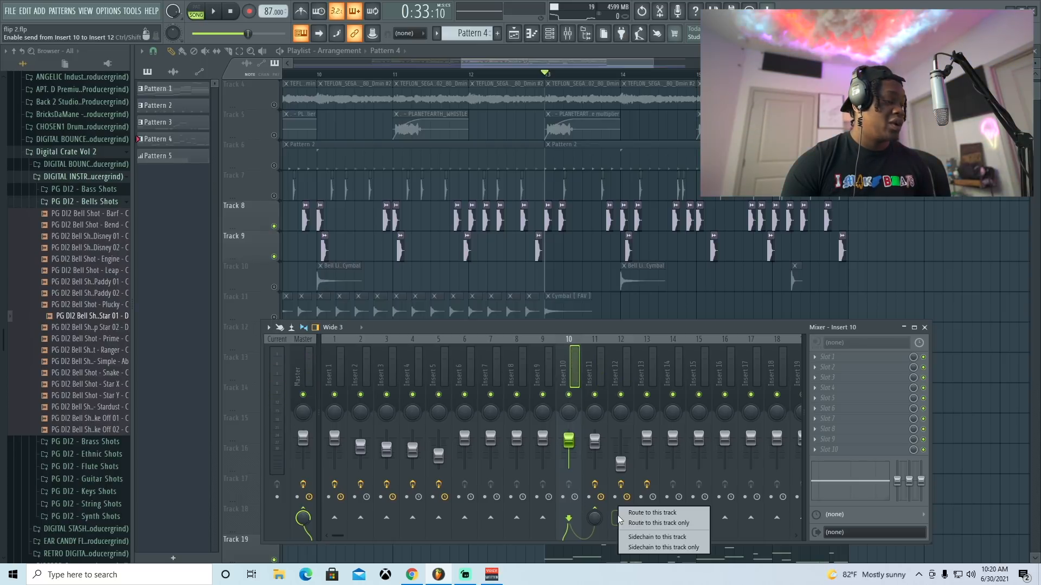
{"action": "left_click", "coordinate": [601, 400]}
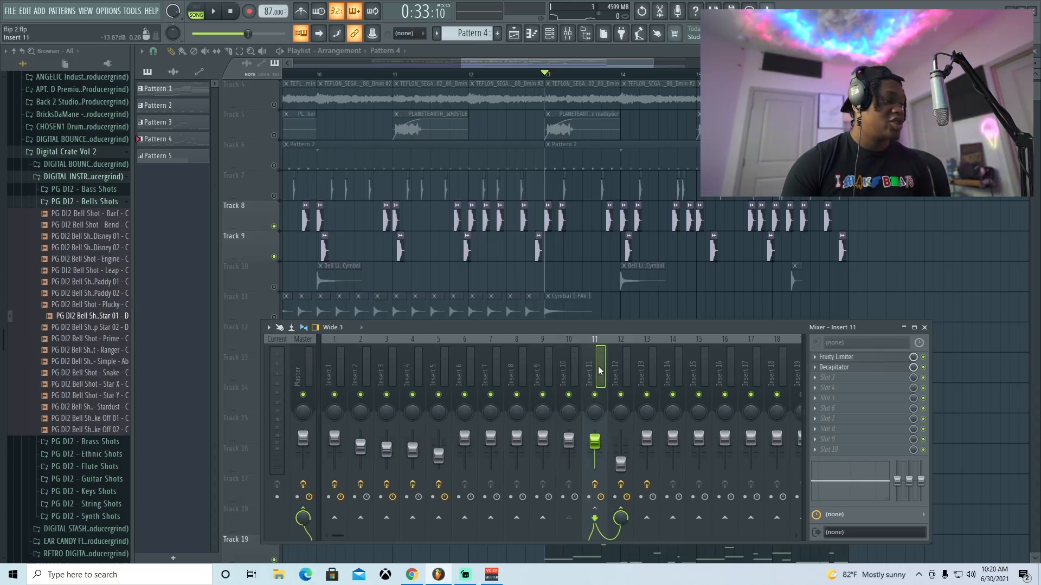
{"action": "left_click", "coordinate": [839, 357]}
{"action": "left_click_drag", "start_coordinate": [229, 103], "coordinate": [342, 131]}
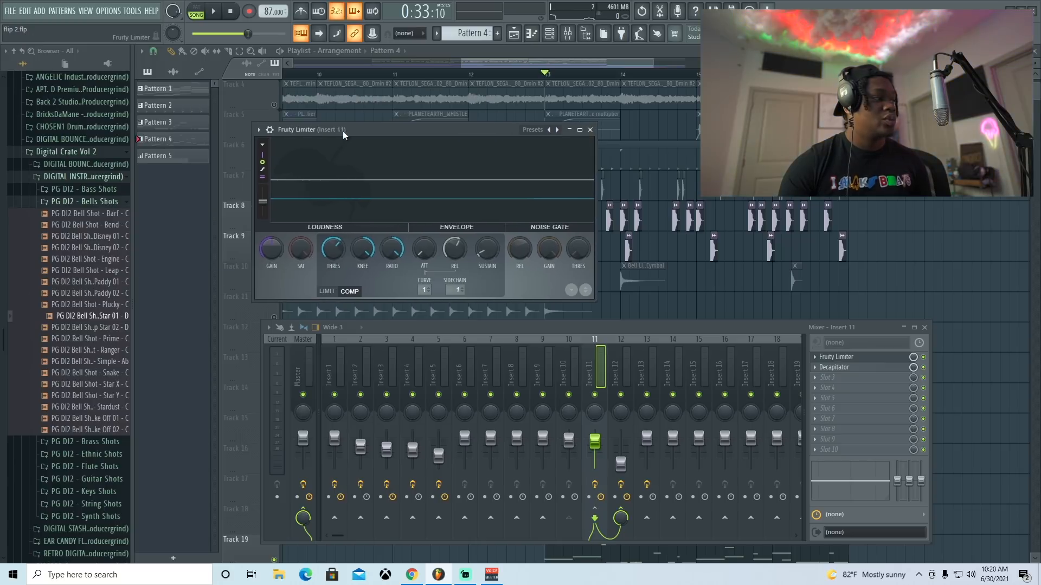
{"action": "left_click", "coordinate": [458, 292]}
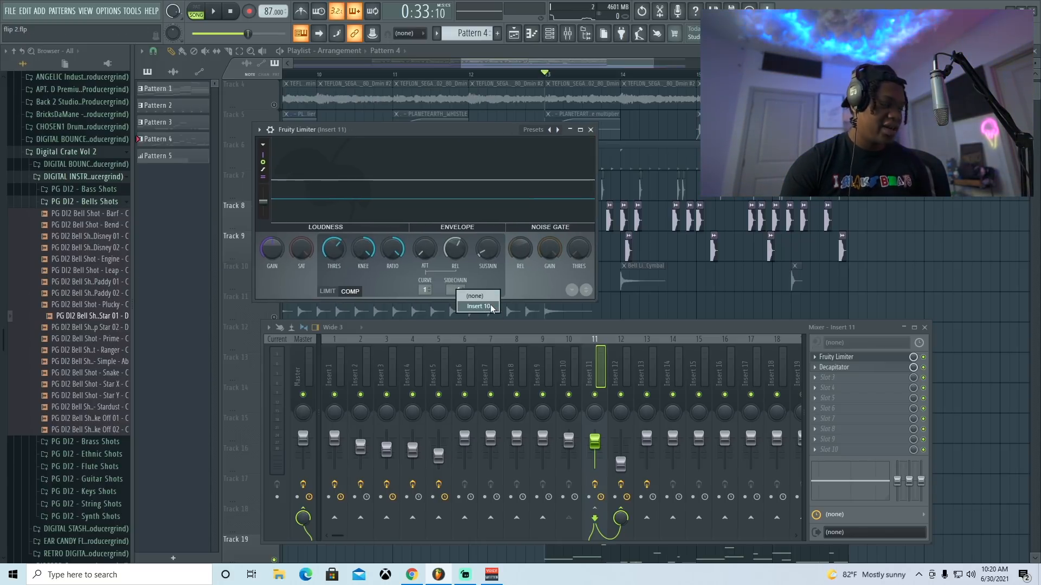
{"action": "left_click", "coordinate": [479, 307]}
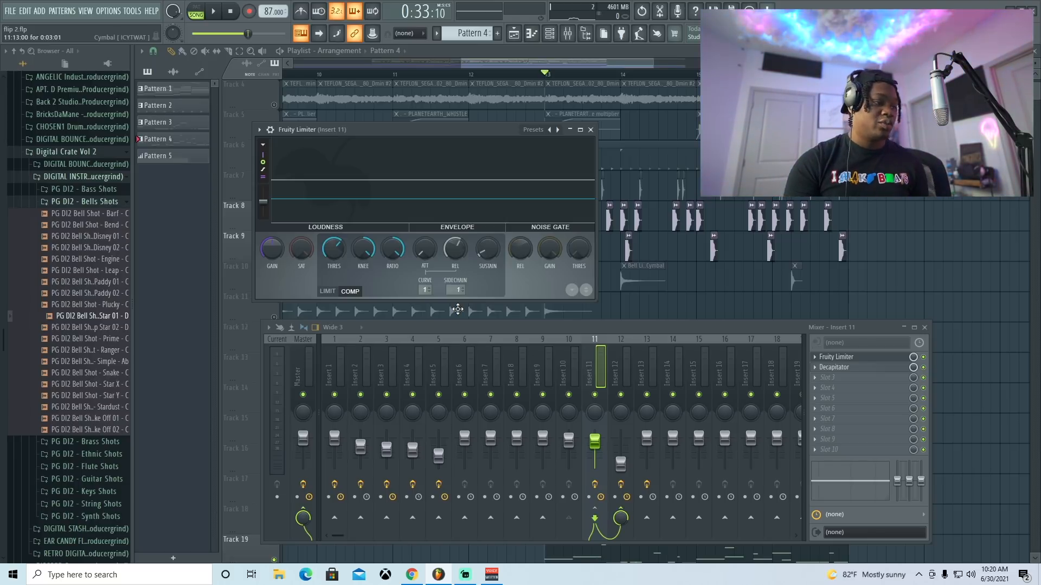
- Examine the Decapitator settings on Insert 11, and close both effect windows and the mixer
{"action": "left_click", "coordinate": [855, 368]}
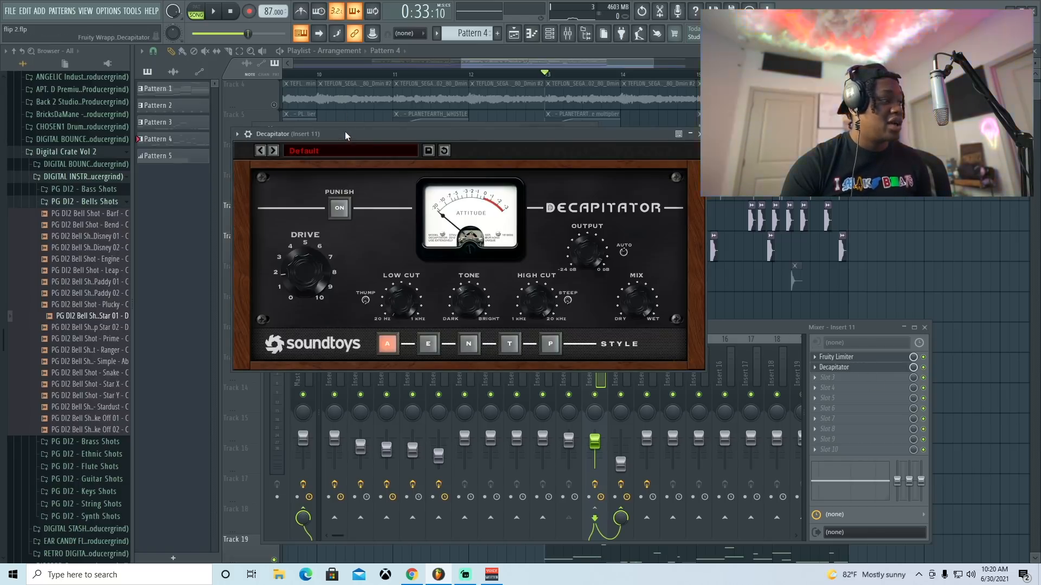
{"action": "left_click_drag", "start_coordinate": [345, 132], "coordinate": [360, 170]}
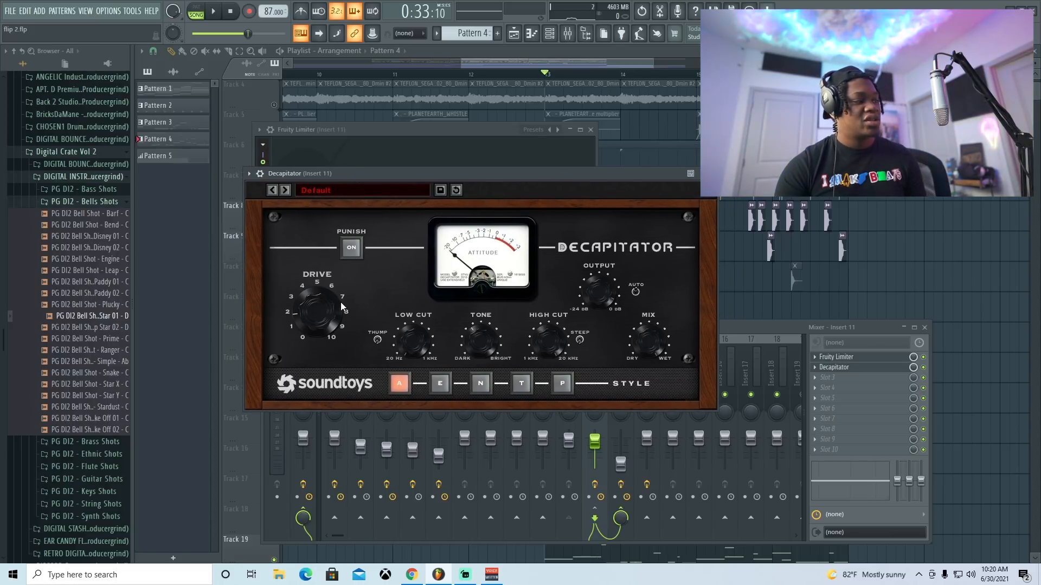
{"action": "left_click_drag", "start_coordinate": [409, 178], "coordinate": [429, 177]}
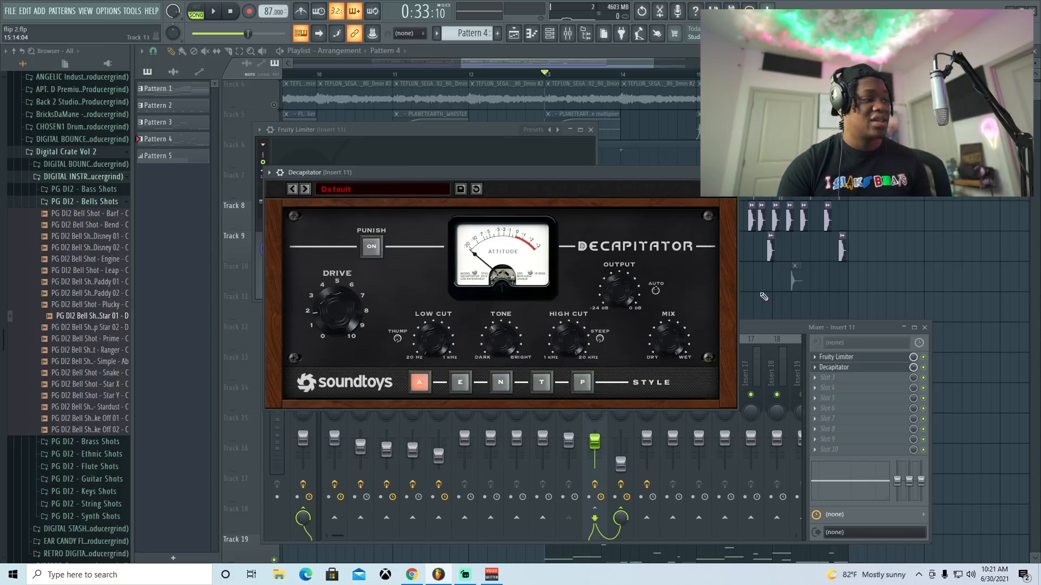
{"action": "left_click", "coordinate": [729, 173]}
{"action": "left_click", "coordinate": [591, 130]}
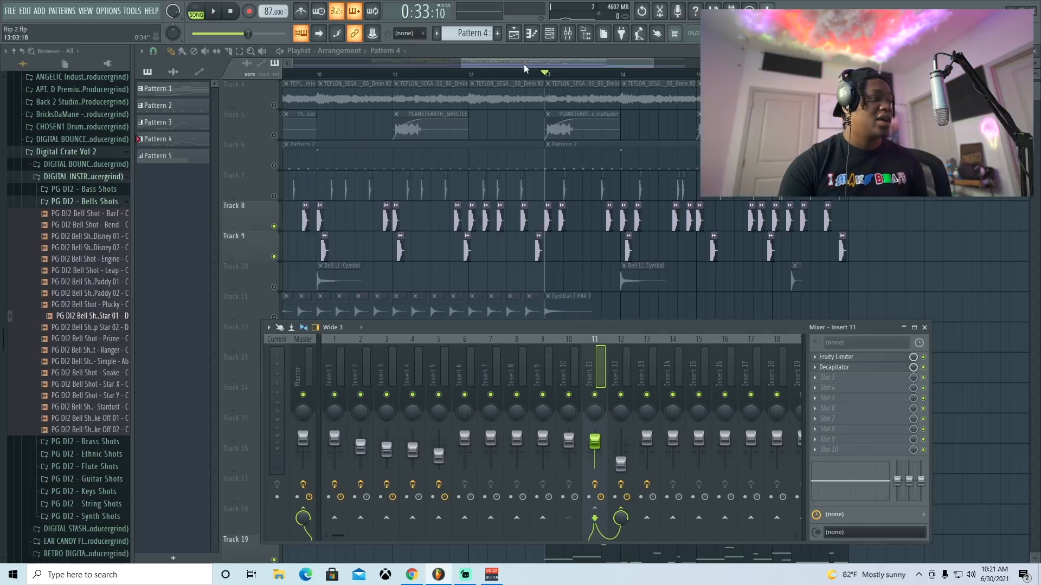
{"action": "left_click", "coordinate": [924, 328]}
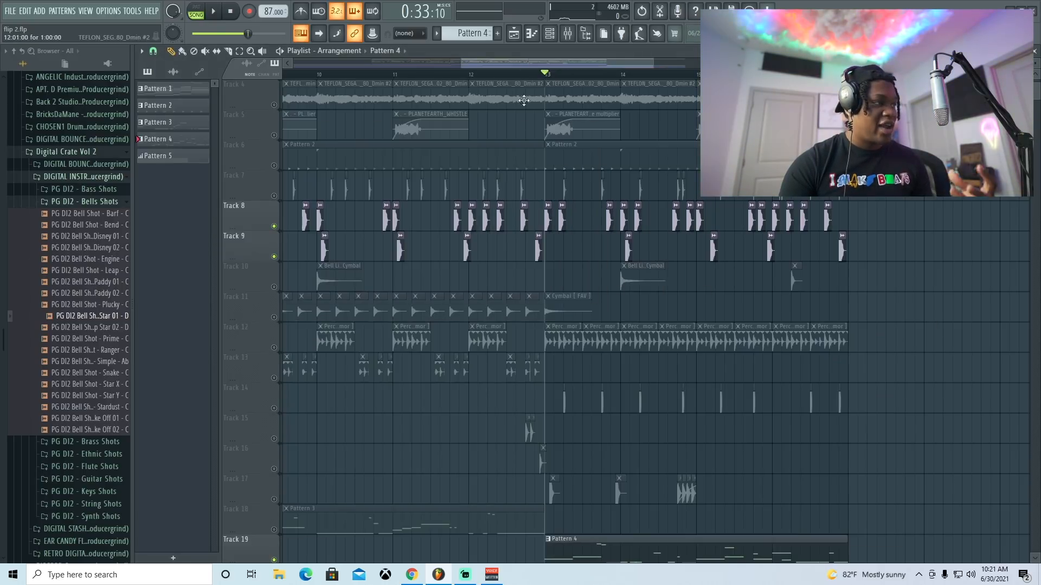
- Look through the whole arrangement and play the intro from bar 1, down to the Motivational Speech No Music clips on Track 25
{"action": "scroll", "coordinate": [546, 84], "scroll_direction": "down", "scroll_amount": 2}
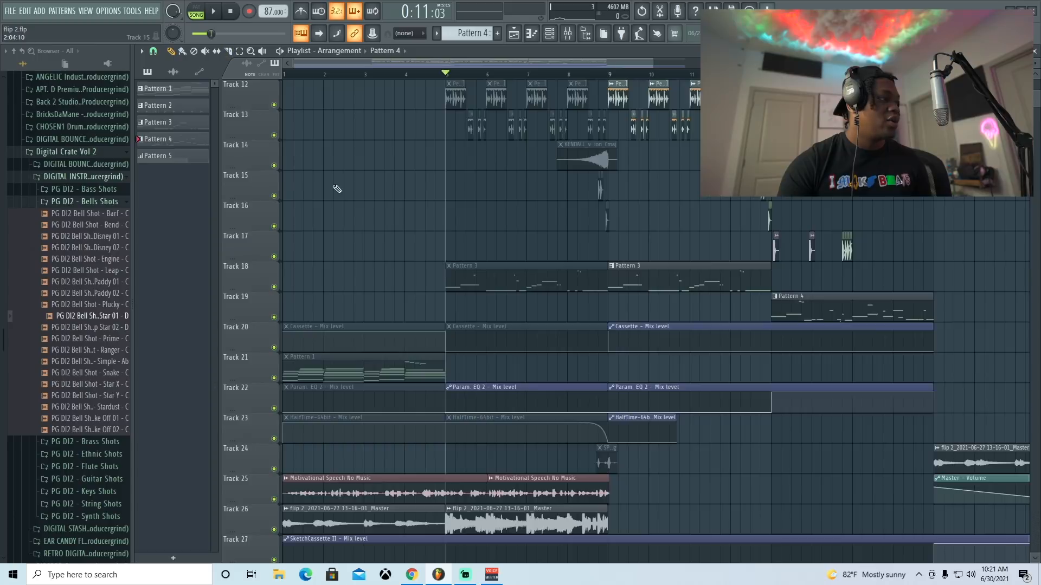
{"action": "scroll", "coordinate": [339, 189], "scroll_direction": "up", "scroll_amount": 6}
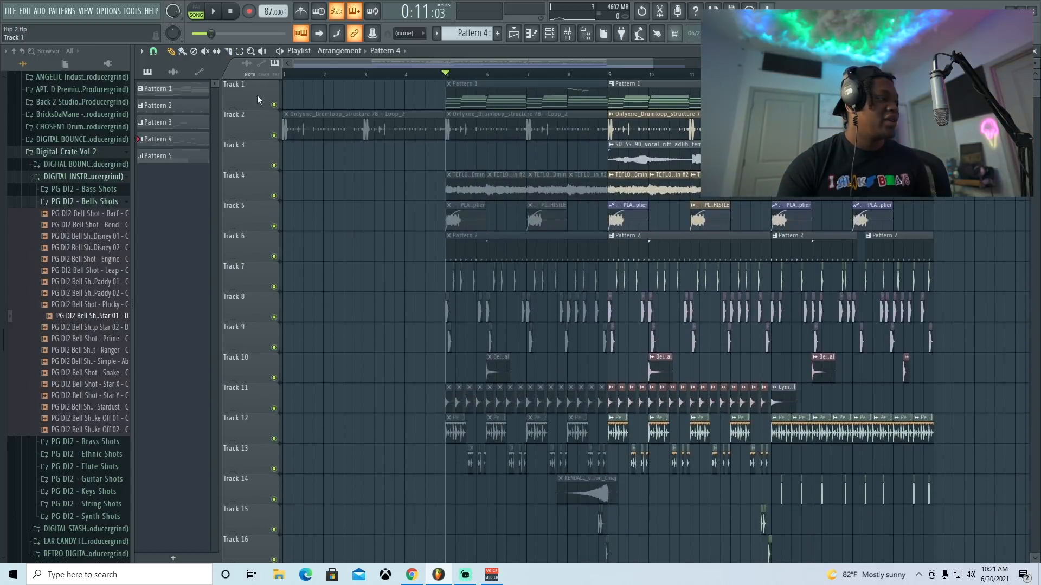
{"action": "scroll", "coordinate": [430, 363], "scroll_direction": "down", "scroll_amount": 6}
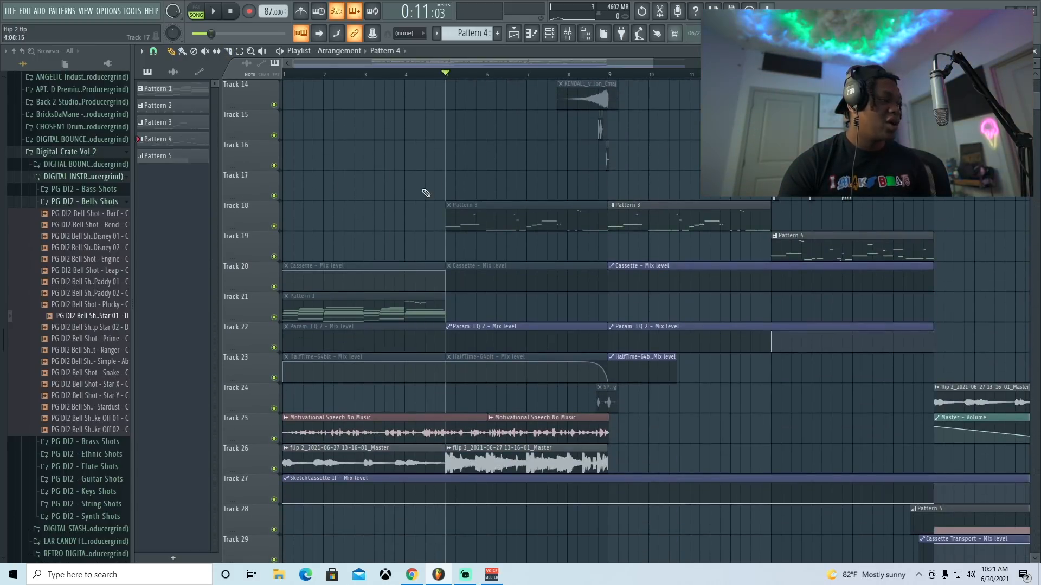
{"action": "scroll", "coordinate": [622, 420], "scroll_direction": "up", "scroll_amount": 1}
{"action": "scroll", "coordinate": [472, 320], "scroll_direction": "up", "scroll_amount": 6}
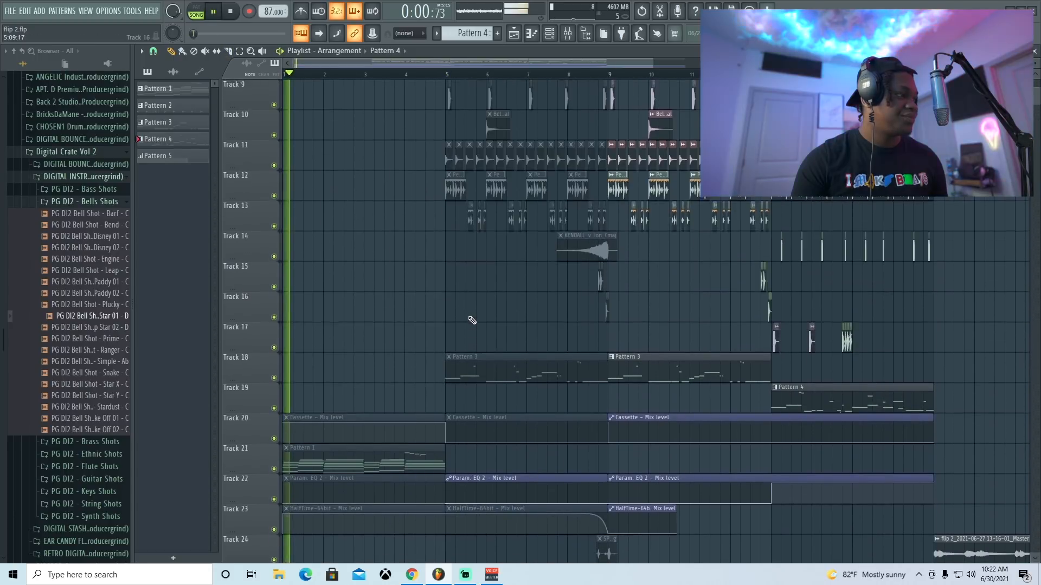
{"action": "scroll", "coordinate": [409, 190], "scroll_direction": "down", "scroll_amount": 5}
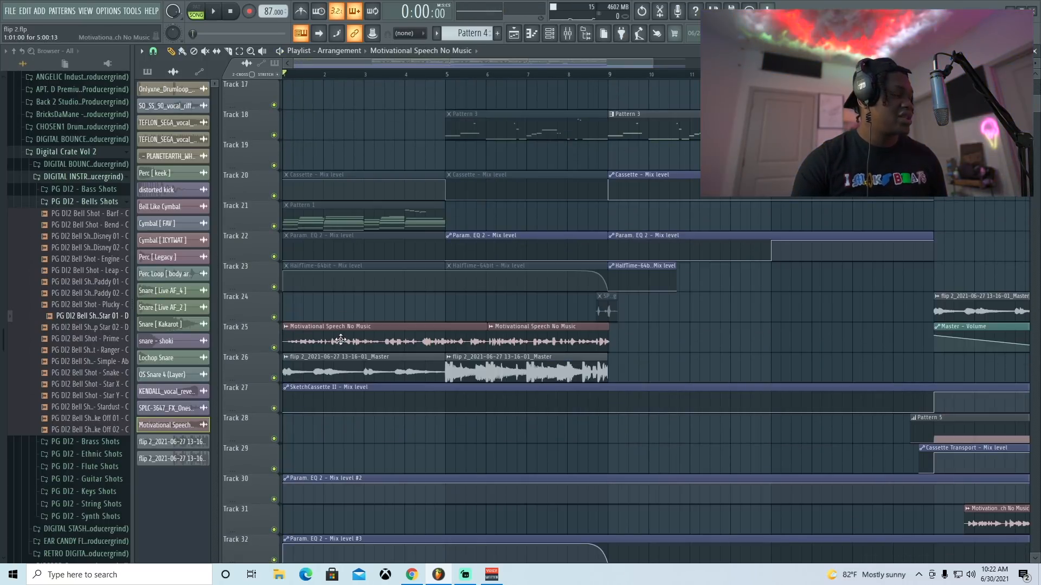
- Check the Motivational Speech No Music clip's channel settings and the ValhallaRoom reverb on mixer Insert 13, and close the windows
{"action": "double_click", "coordinate": [340, 339]}
{"action": "key", "text": "F9"}
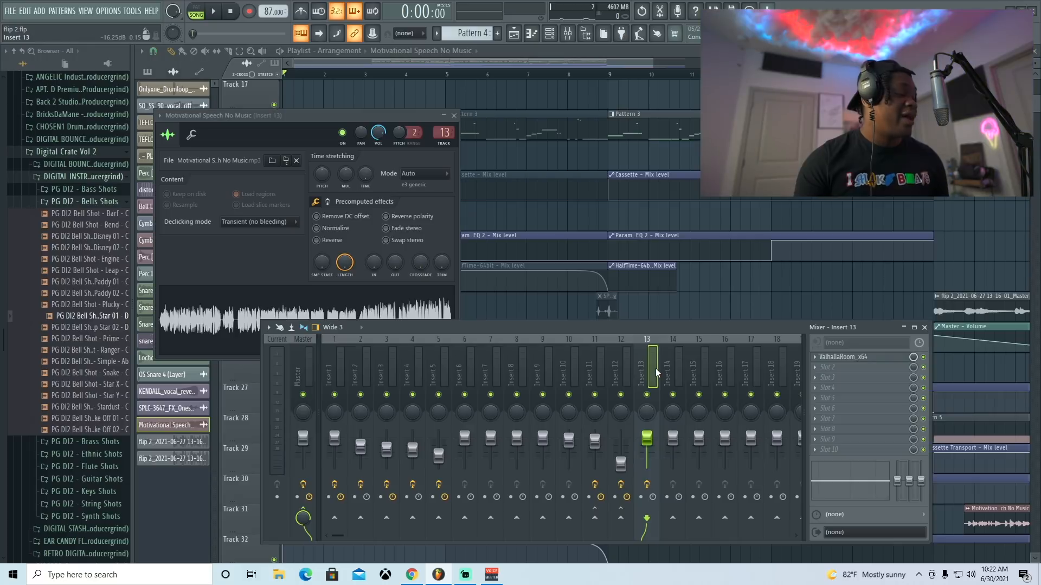
{"action": "left_click", "coordinate": [866, 358]}
{"action": "left_click", "coordinate": [697, 157]}
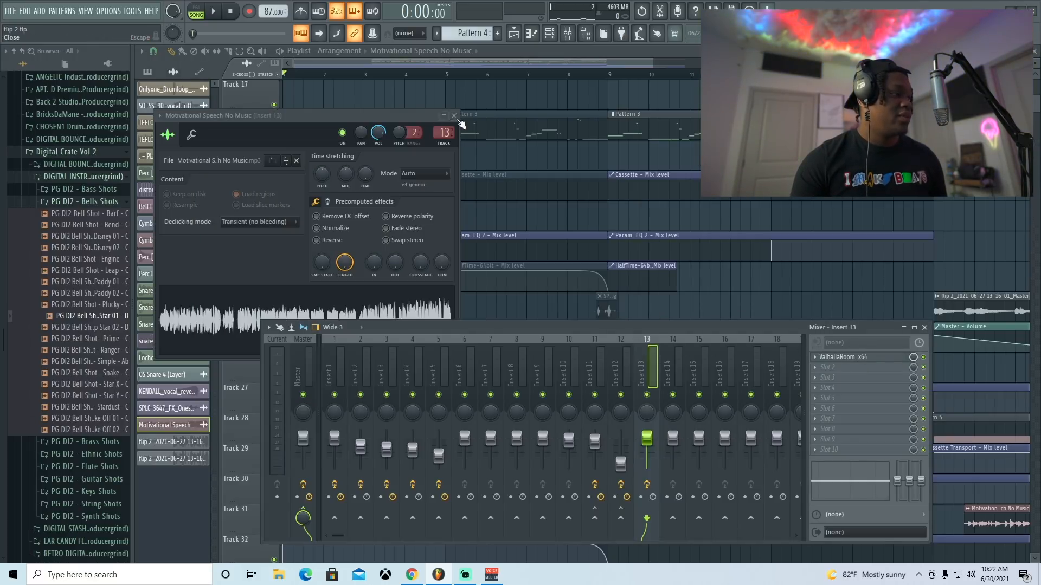
{"action": "left_click", "coordinate": [455, 116]}
{"action": "key", "text": "F9"}
- Play the intro from bar 1 while looking over the drum, pattern and automation clips down to Track 32, and stop playback
{"action": "scroll", "coordinate": [378, 84], "scroll_direction": "down", "scroll_amount": 1}
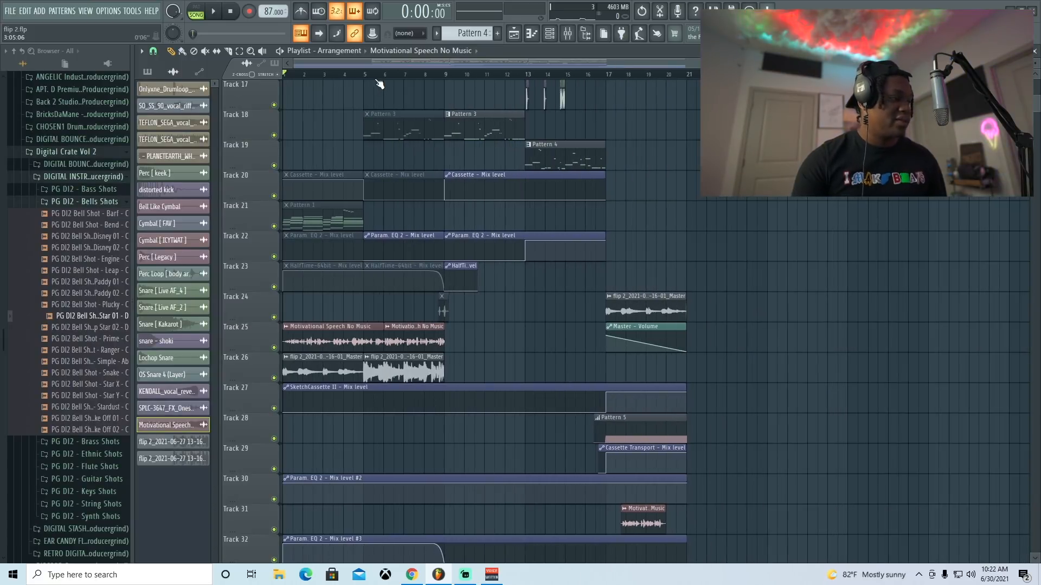
{"action": "key", "text": "space"}
{"action": "scroll", "coordinate": [608, 436], "scroll_direction": "down", "scroll_amount": 4}
{"action": "scroll", "coordinate": [611, 434], "scroll_direction": "up", "scroll_amount": 2}
{"action": "scroll", "coordinate": [613, 434], "scroll_direction": "up", "scroll_amount": 1}
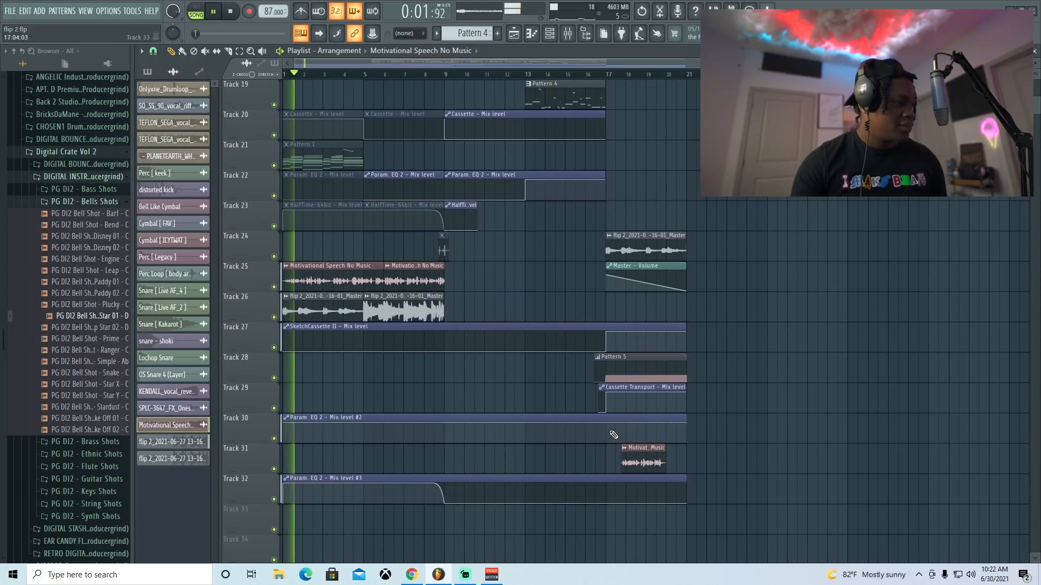
{"action": "scroll", "coordinate": [492, 308], "scroll_direction": "up", "scroll_amount": 6}
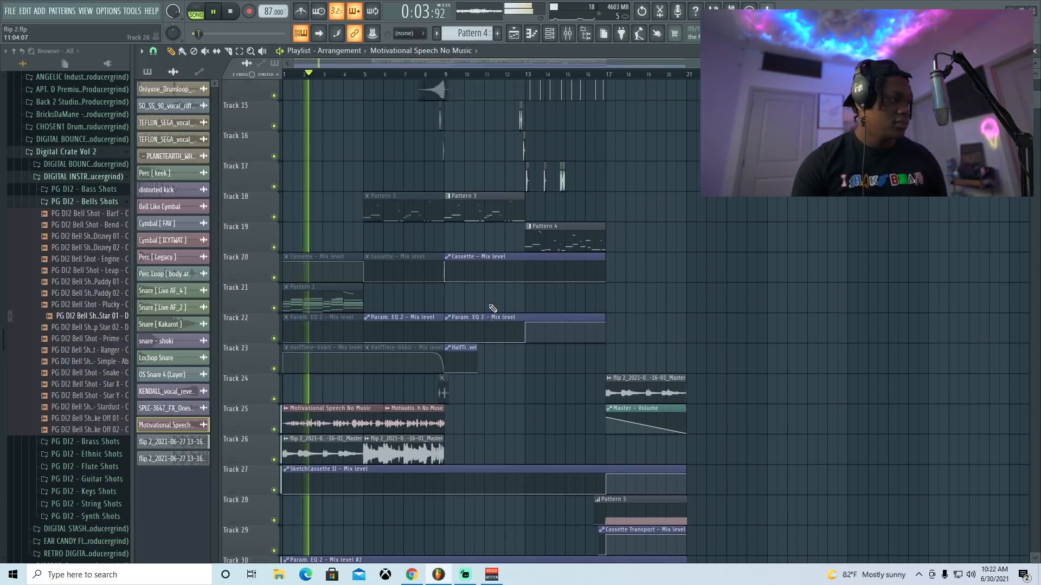
{"action": "scroll", "coordinate": [493, 308], "scroll_direction": "down", "scroll_amount": 5}
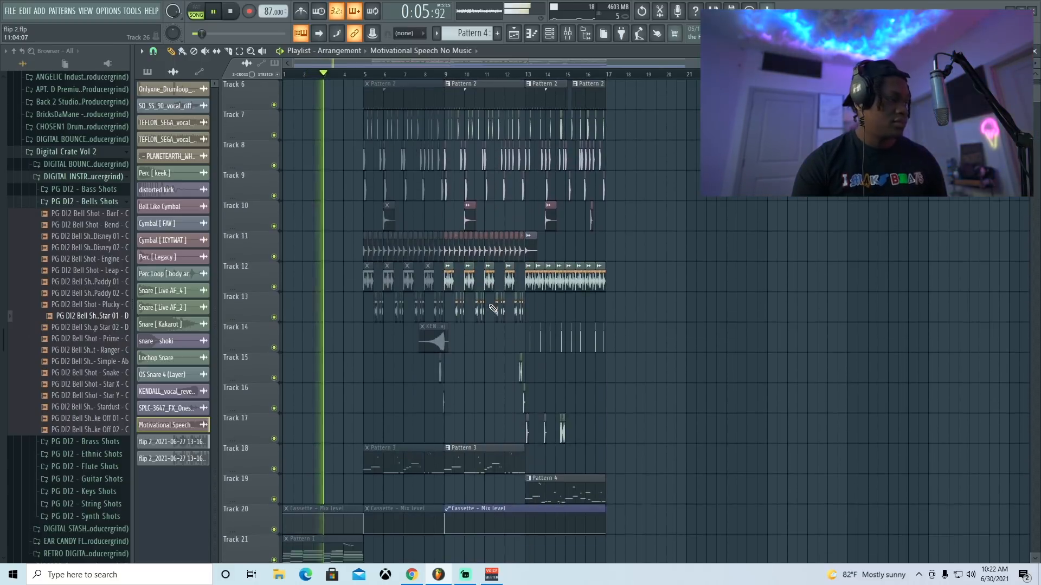
{"action": "key", "text": "space"}
{"action": "left_click", "coordinate": [564, 75]}
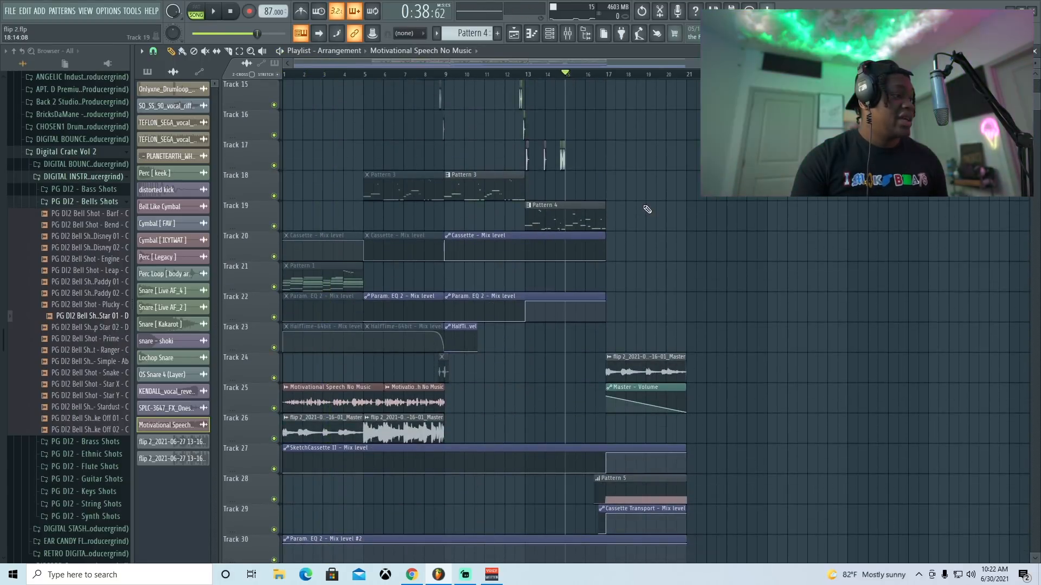
{"action": "scroll", "coordinate": [645, 209], "scroll_direction": "down", "scroll_amount": 2}
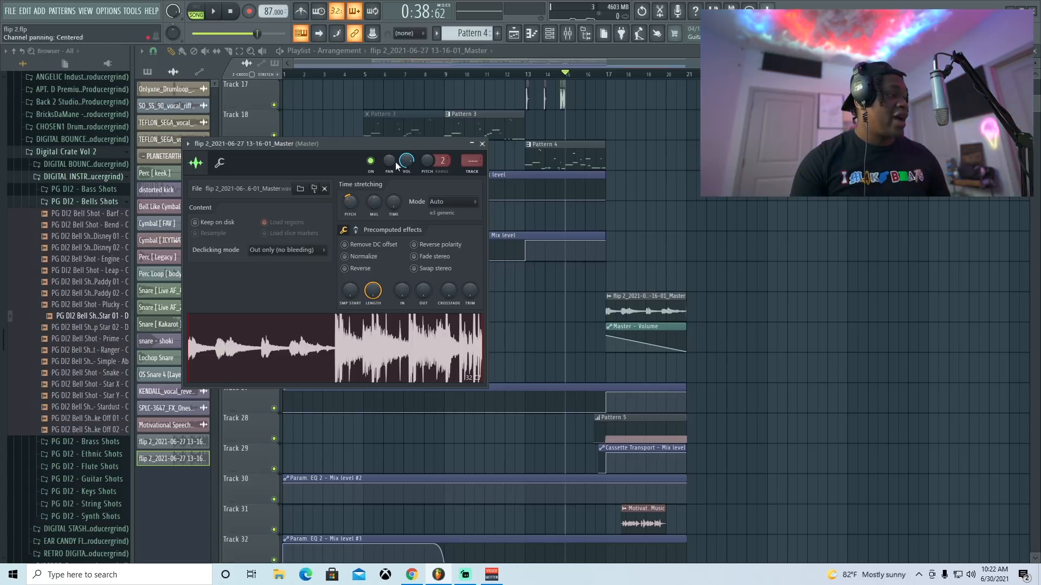
{"action": "left_click", "coordinate": [482, 144]}
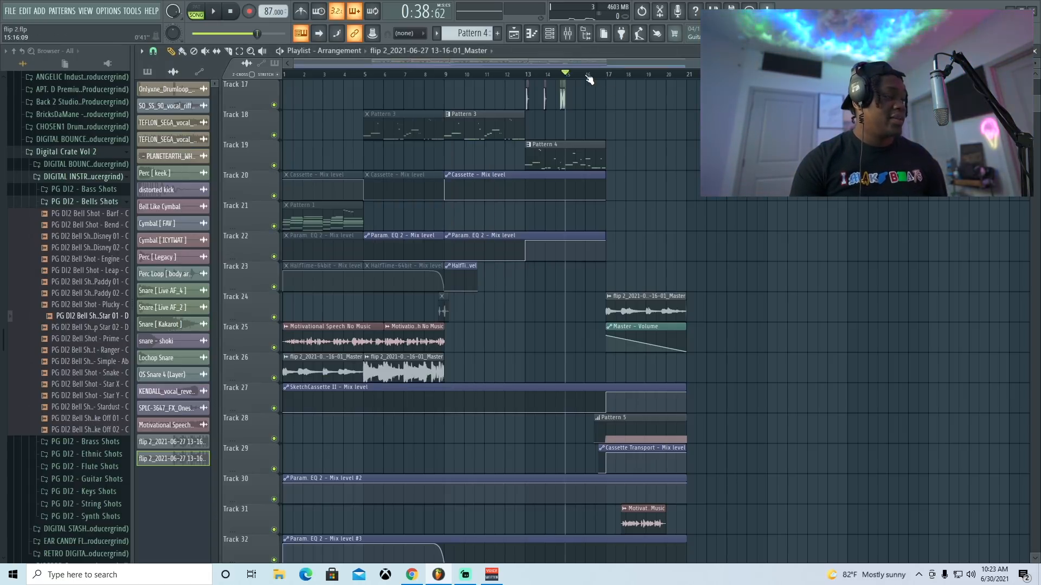
- Look over the outro automation clips from bar 17, and examine the Cassette Transport effect on the mixer's Master track
{"action": "scroll", "coordinate": [589, 79], "scroll_direction": "up", "scroll_amount": 3}
{"action": "scroll", "coordinate": [655, 377], "scroll_direction": "down", "scroll_amount": 2}
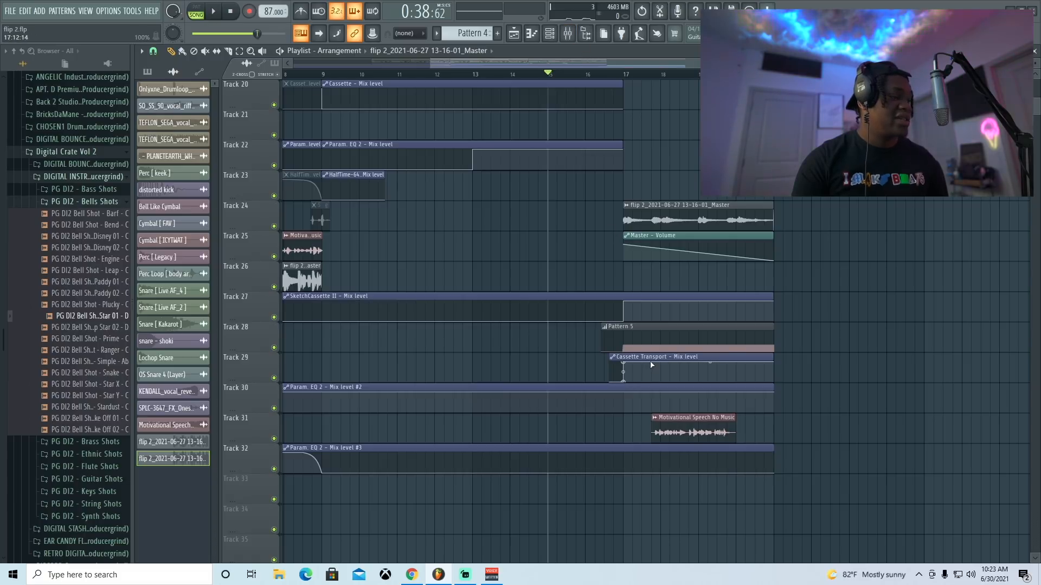
{"action": "key", "text": "F9"}
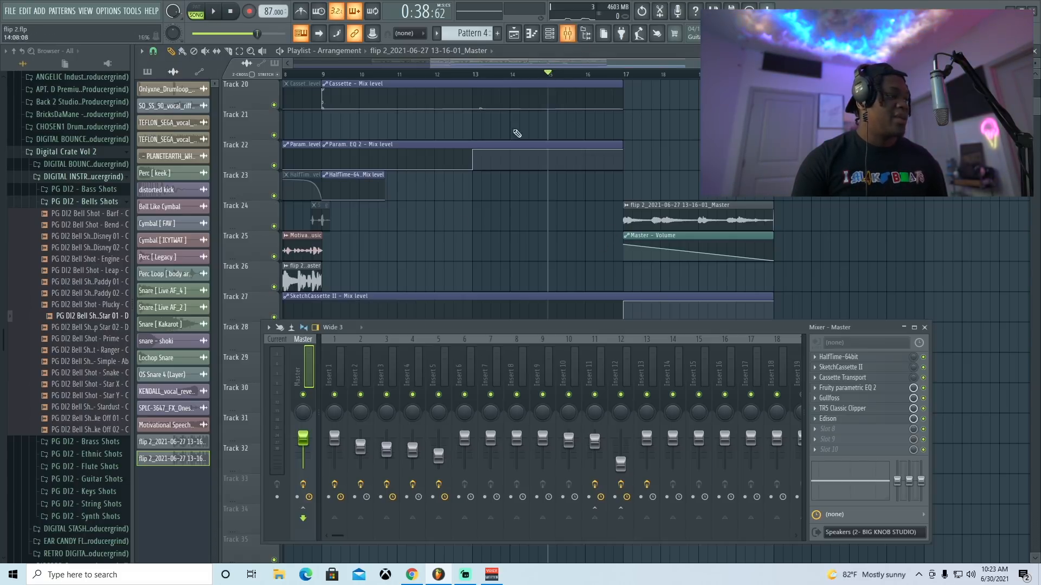
{"action": "left_click", "coordinate": [846, 378]}
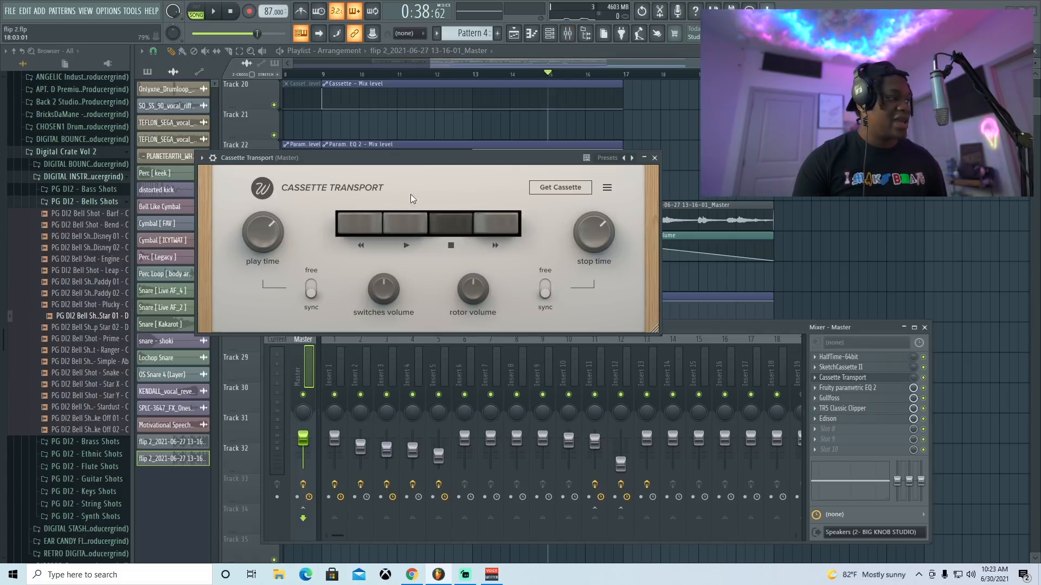
{"action": "left_click_drag", "start_coordinate": [383, 161], "coordinate": [415, 140]}
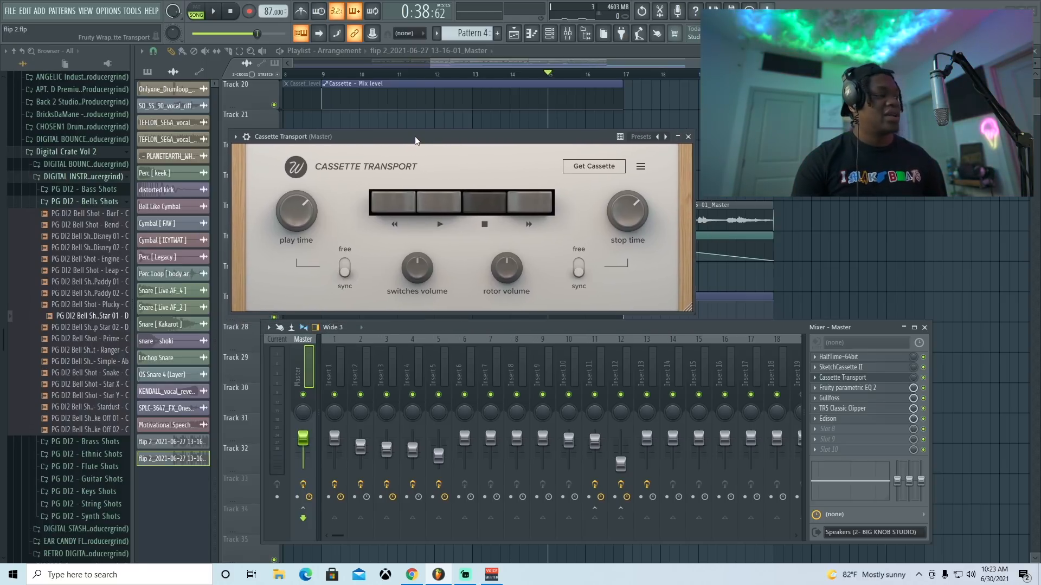
{"action": "left_click", "coordinate": [688, 136]}
- Play from bar 15 into the outro to hear the Cassette Transport stop effect and volume fade, and save the project
{"action": "key", "text": "space"}
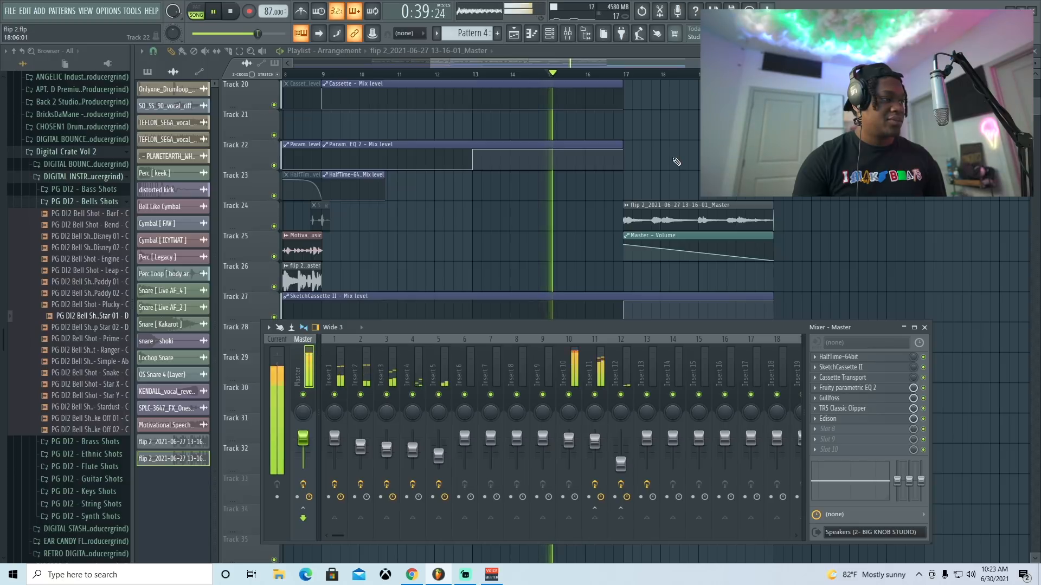
{"action": "scroll", "coordinate": [807, 238], "scroll_direction": "down", "scroll_amount": 3}
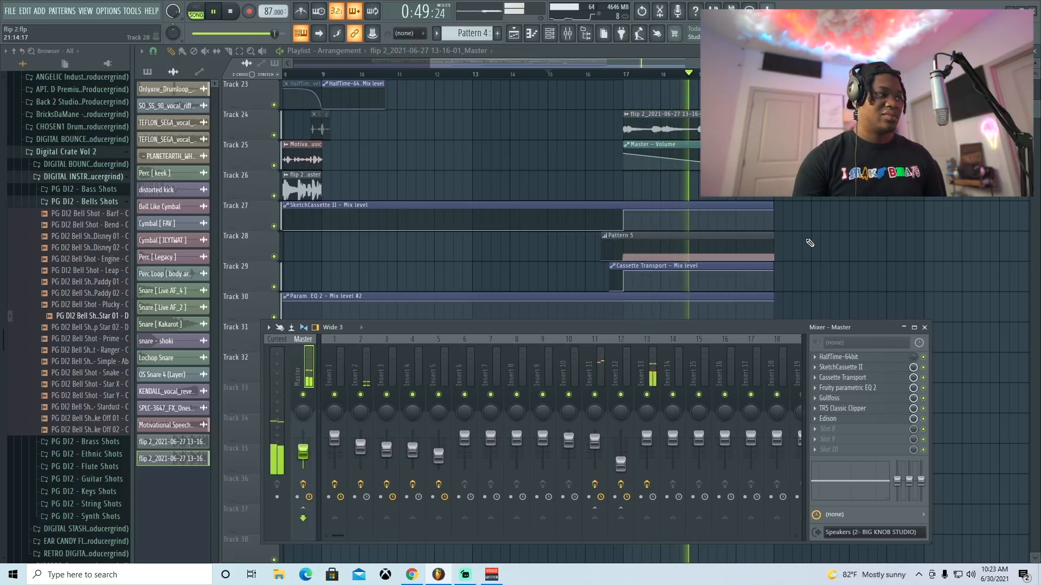
{"action": "key", "text": "space"}
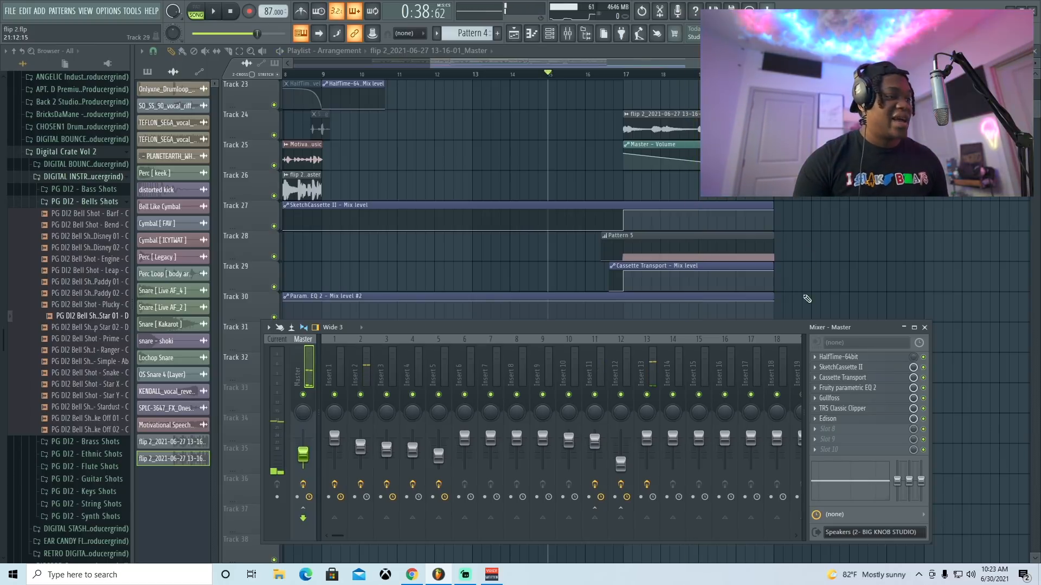
{"action": "key", "text": "ctrl+s"}
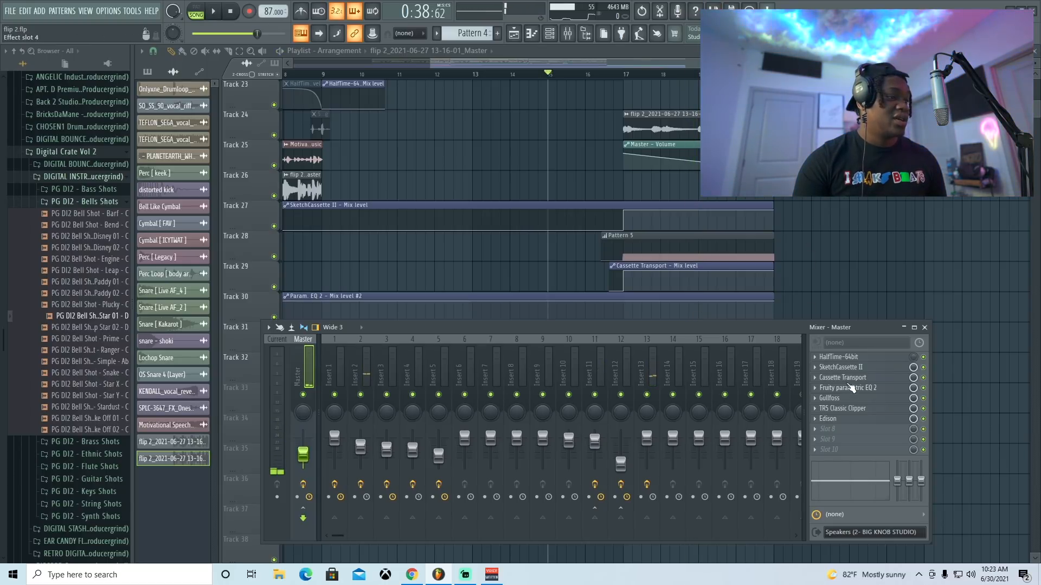
- Reopen Cassette Transport on the Master track, check the recording filter options, and close the effect window
{"action": "left_click", "coordinate": [849, 378]}
{"action": "right_click", "coordinate": [249, 12]}
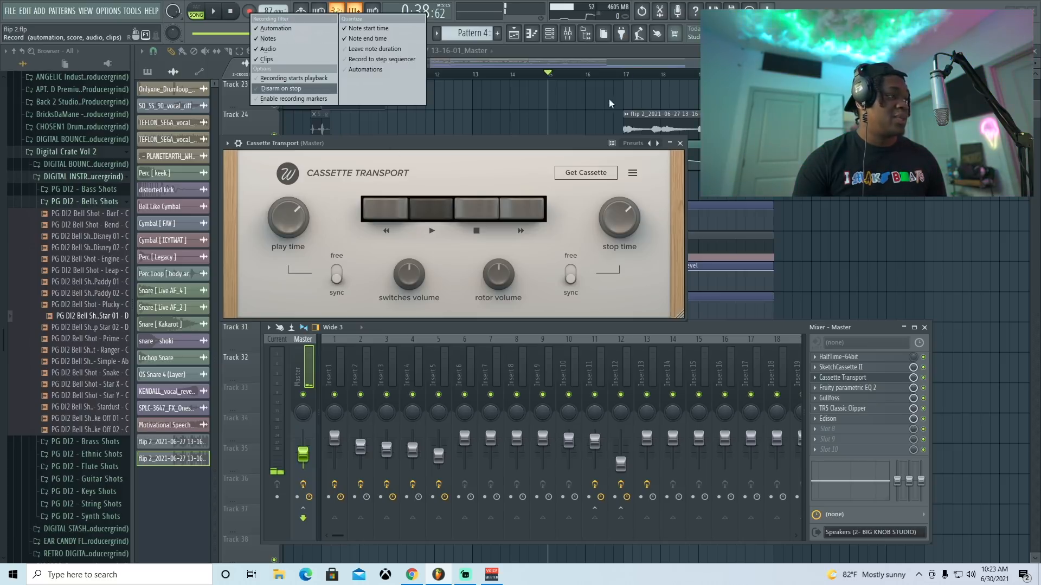
{"action": "left_click", "coordinate": [680, 143]}
{"action": "left_click", "coordinate": [680, 143]}
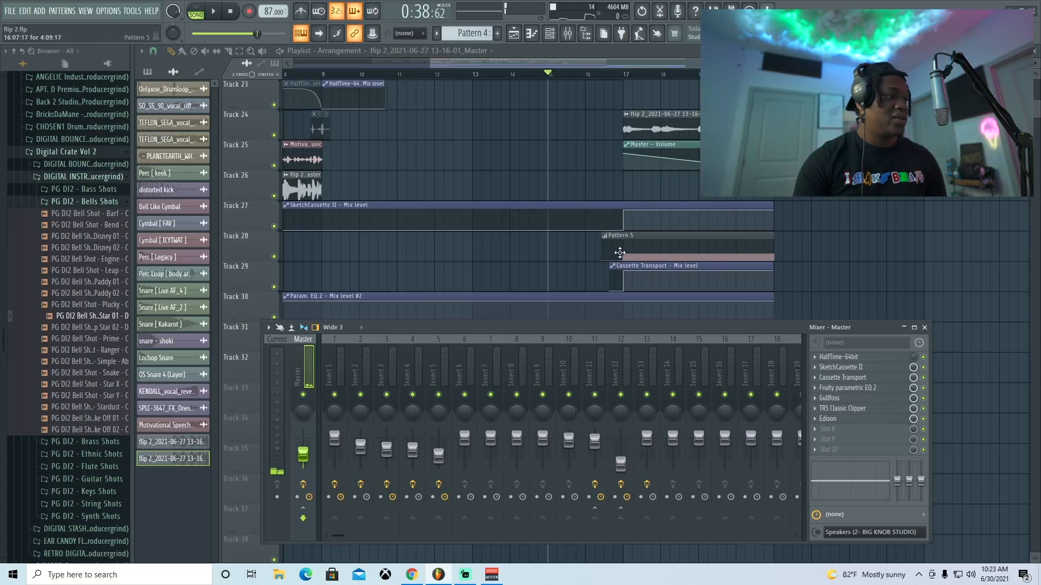